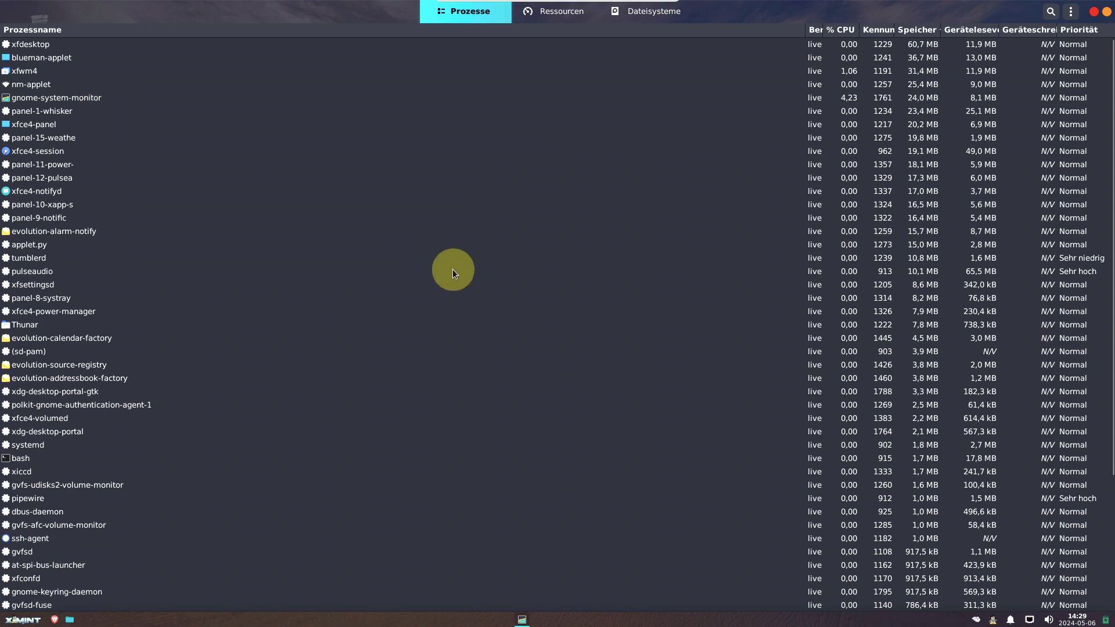
Step: Look through the running processes and sort the list alphabetically by process name
{"action": "scroll", "coordinate": [450, 276], "scroll_direction": "down", "scroll_amount": 5}
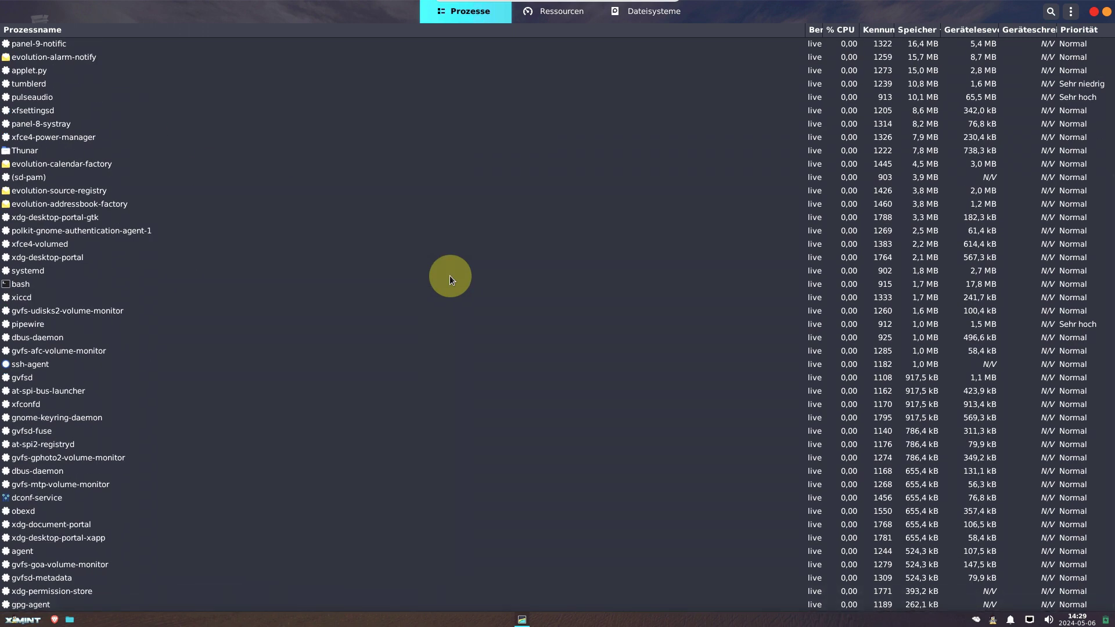
{"action": "scroll", "coordinate": [450, 276], "scroll_direction": "up", "scroll_amount": 5}
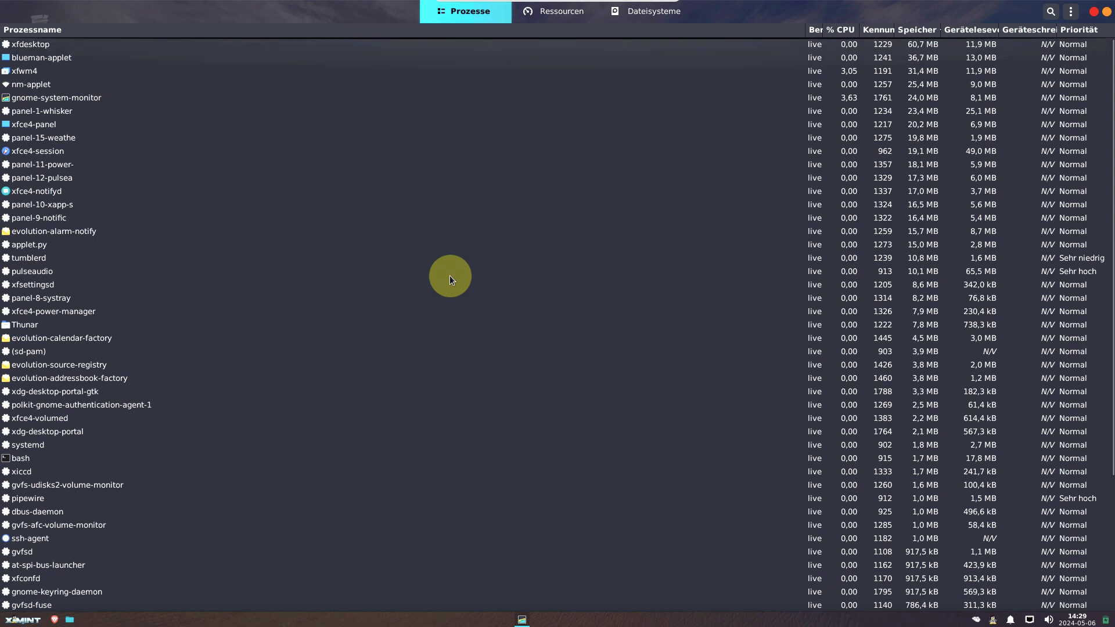
{"action": "scroll", "coordinate": [450, 276], "scroll_direction": "down", "scroll_amount": 5}
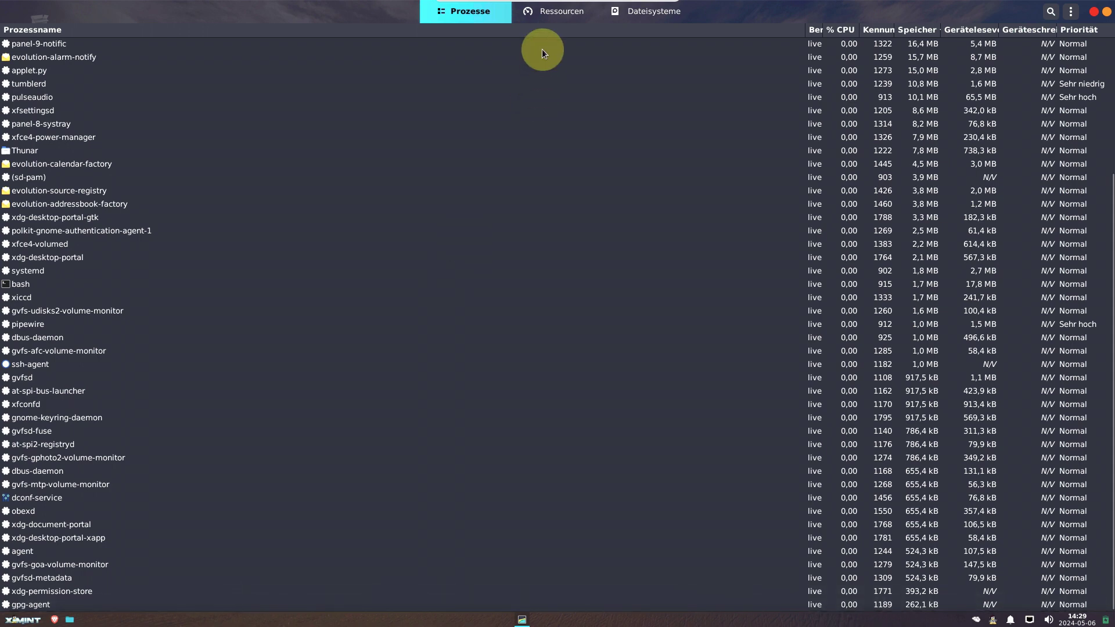
{"action": "left_click", "coordinate": [542, 26]}
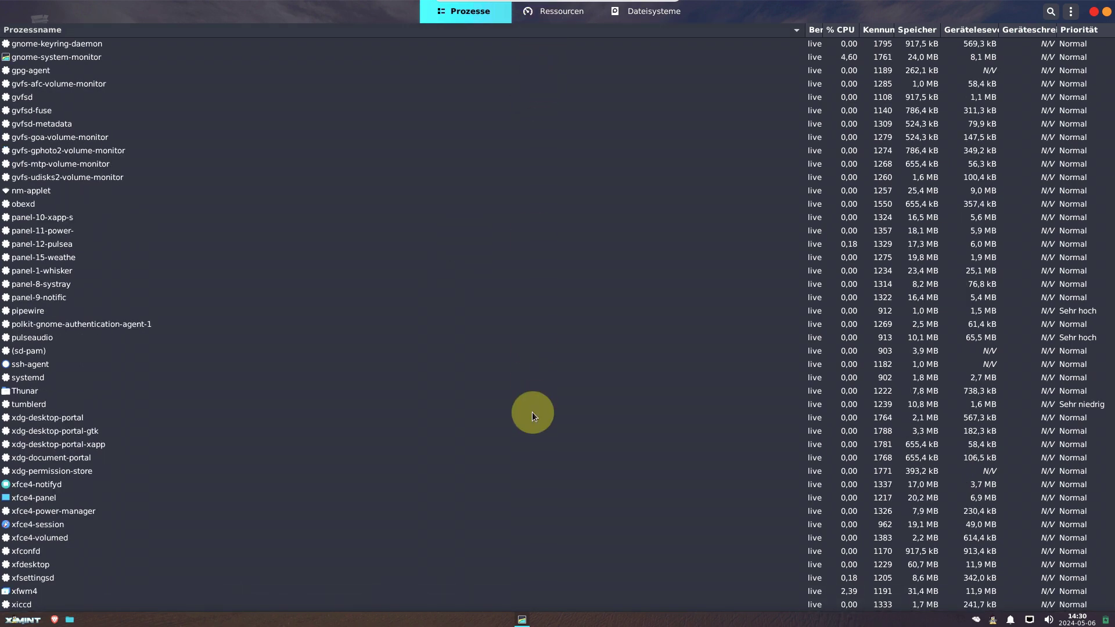
{"action": "scroll", "coordinate": [532, 412], "scroll_direction": "up", "scroll_amount": 5}
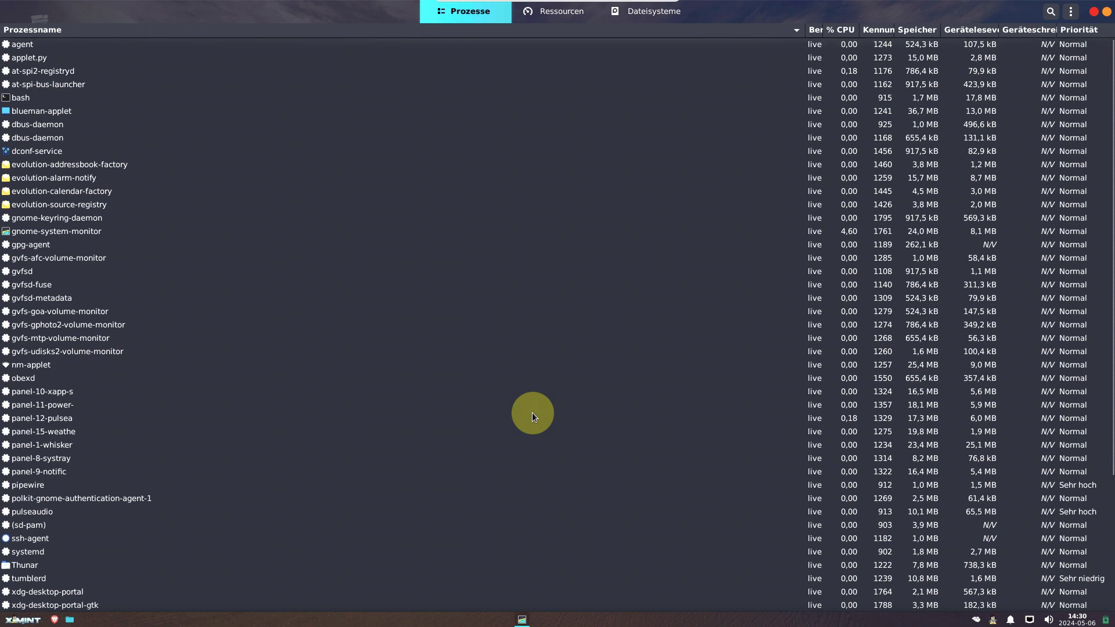
{"action": "scroll", "coordinate": [532, 413], "scroll_direction": "down", "scroll_amount": 5}
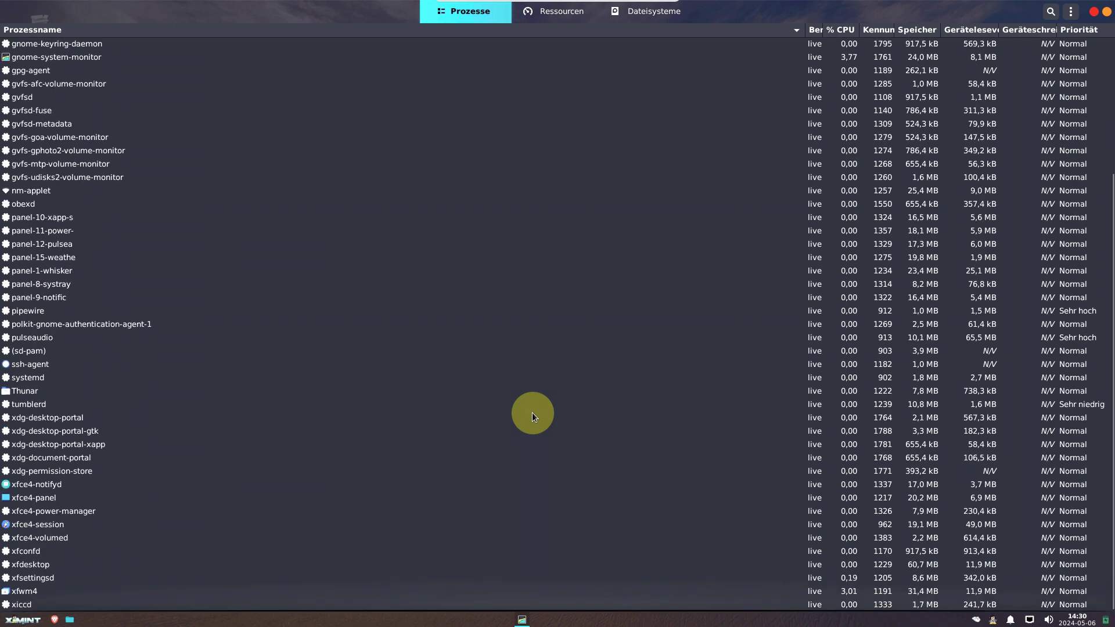
{"action": "scroll", "coordinate": [631, 174], "scroll_direction": "up", "scroll_amount": 2}
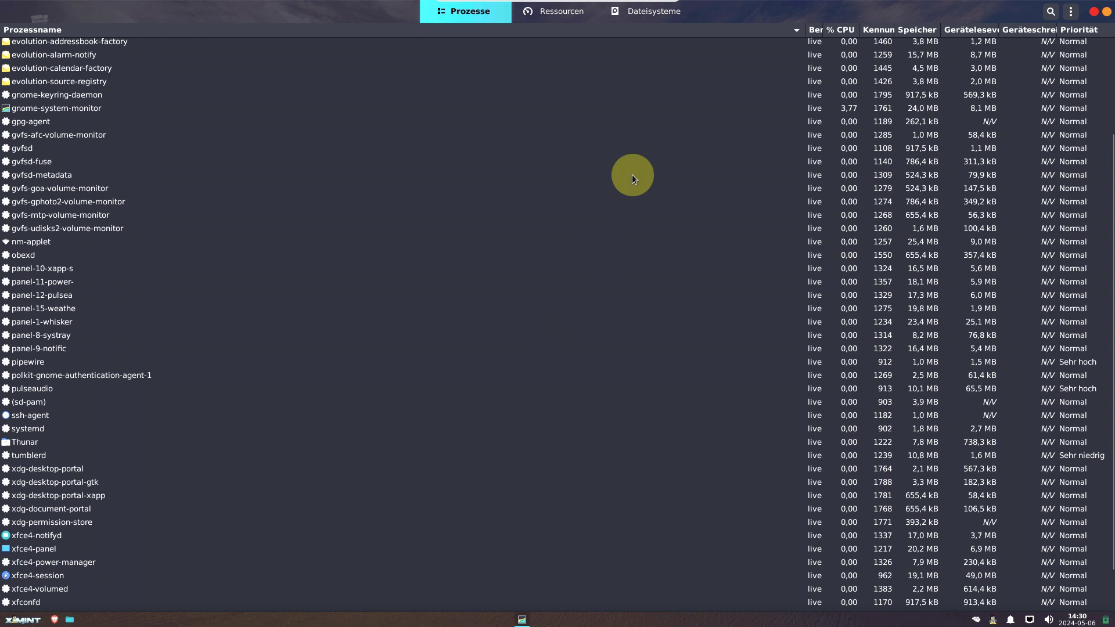
Step: Review the file systems, the resource graphs and the system monitor's about information, and return to the process list
{"action": "left_click", "coordinate": [635, 17]}
{"action": "left_click", "coordinate": [536, 12]}
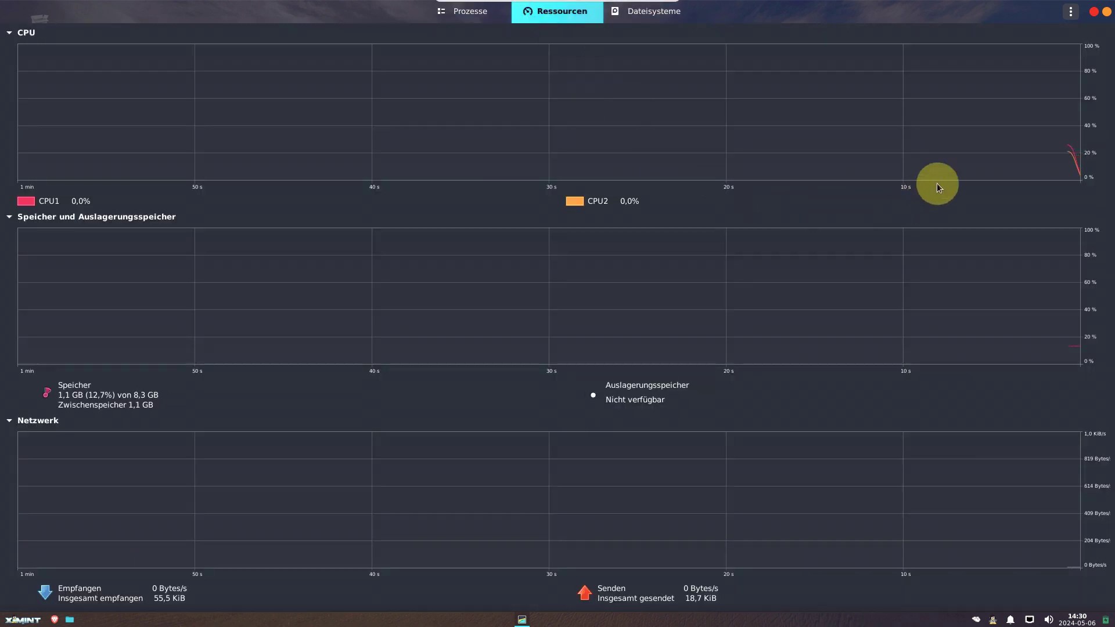
{"action": "left_click", "coordinate": [1071, 12]}
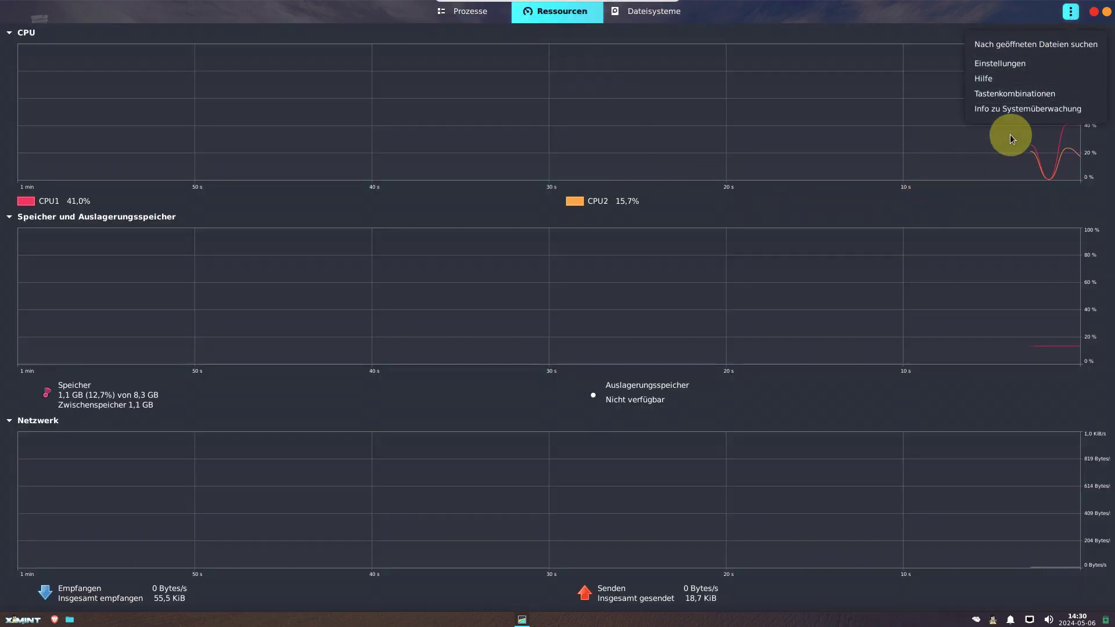
{"action": "left_click", "coordinate": [996, 110]}
{"action": "left_click", "coordinate": [687, 196]}
{"action": "left_click", "coordinate": [462, 18]}
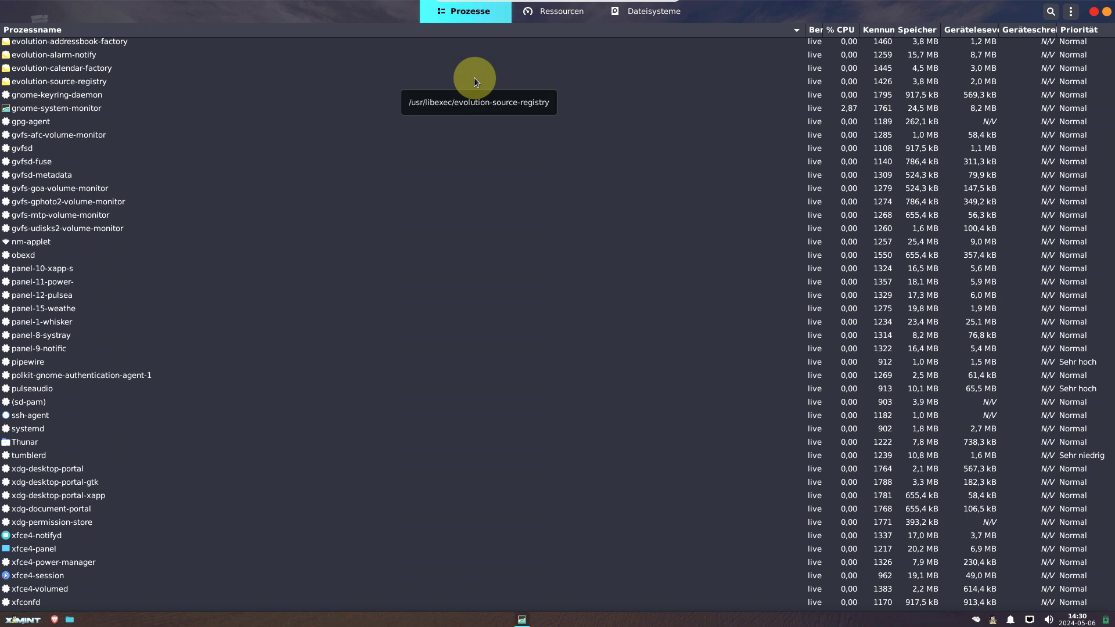
Step: Show the resource graphs in an unmaximized window, placed in the desktop's upper-right corner and narrowed
{"action": "left_click", "coordinate": [573, 10]}
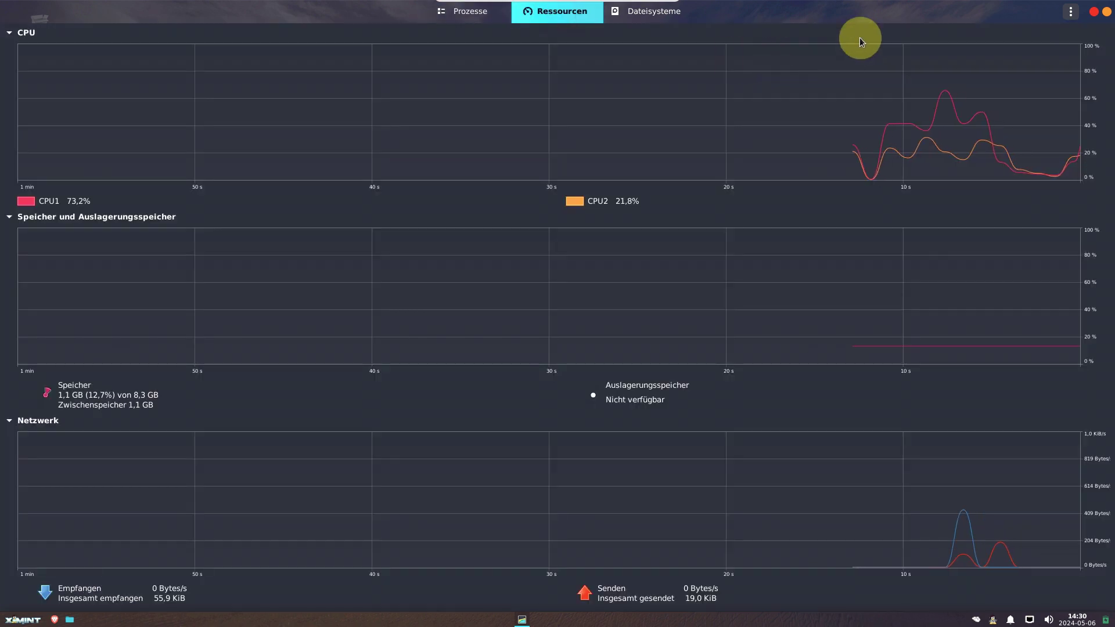
{"action": "double_click", "coordinate": [874, 17]}
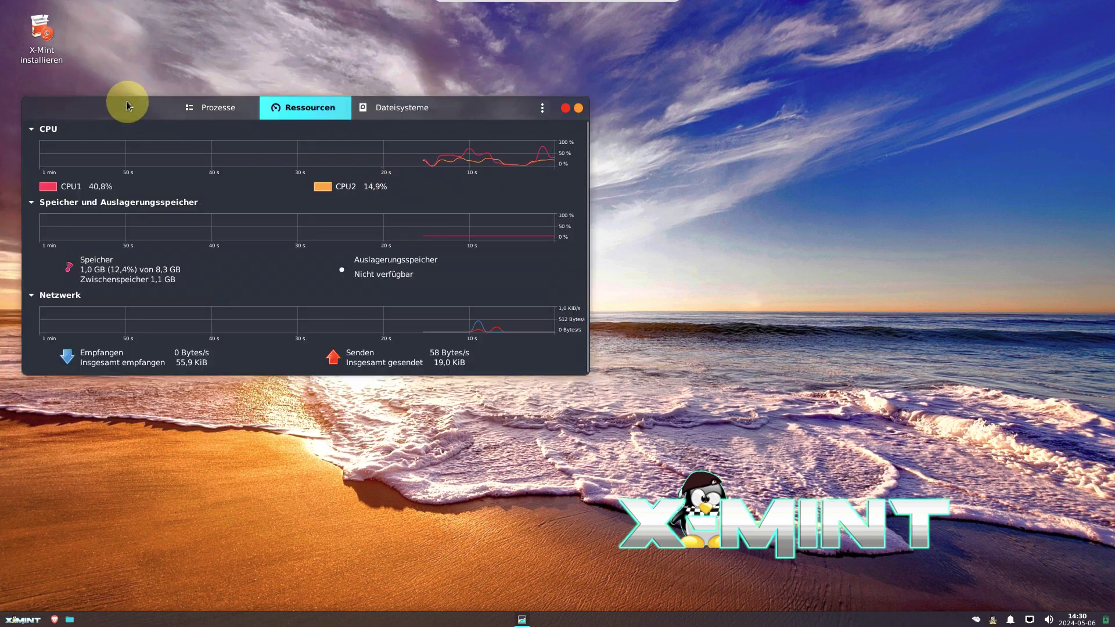
{"action": "left_click_drag", "start_coordinate": [127, 102], "coordinate": [654, 13]}
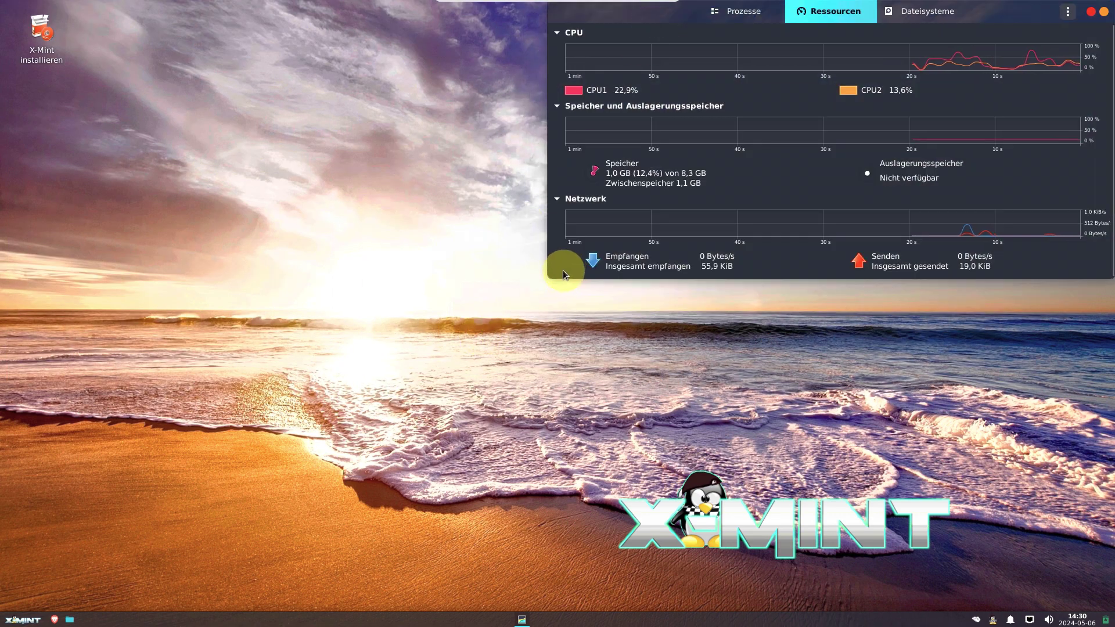
{"action": "left_click_drag", "start_coordinate": [550, 276], "coordinate": [877, 197]}
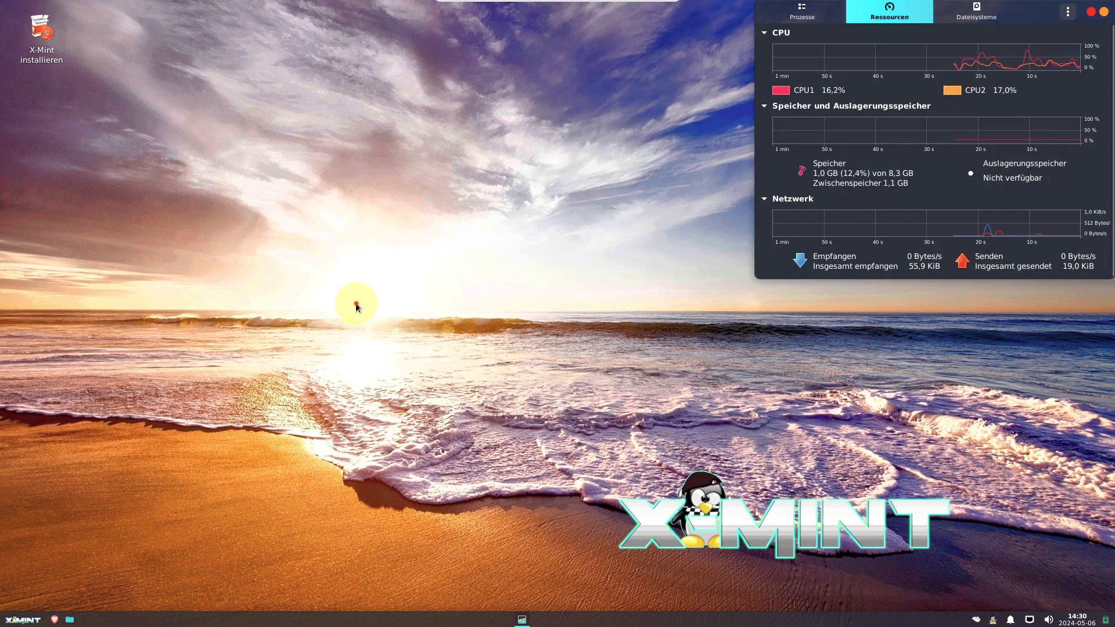
Step: Launch Brave Web Browser and resize its unmaximized window to full desktop height beside the system monitor
{"action": "left_click", "coordinate": [23, 620]}
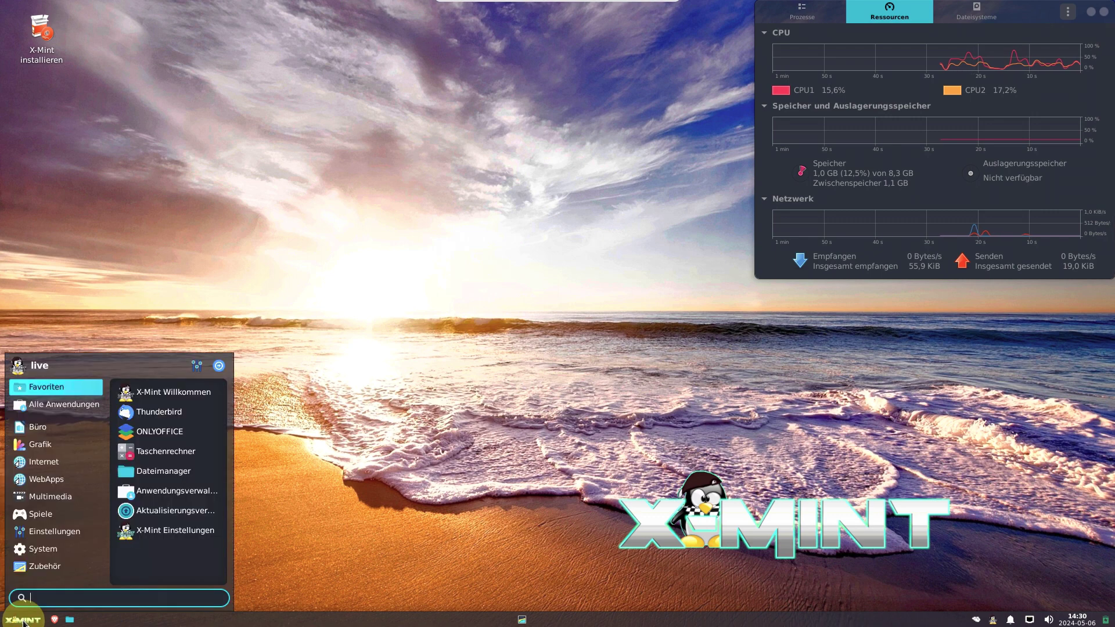
{"action": "left_click", "coordinate": [52, 464]}
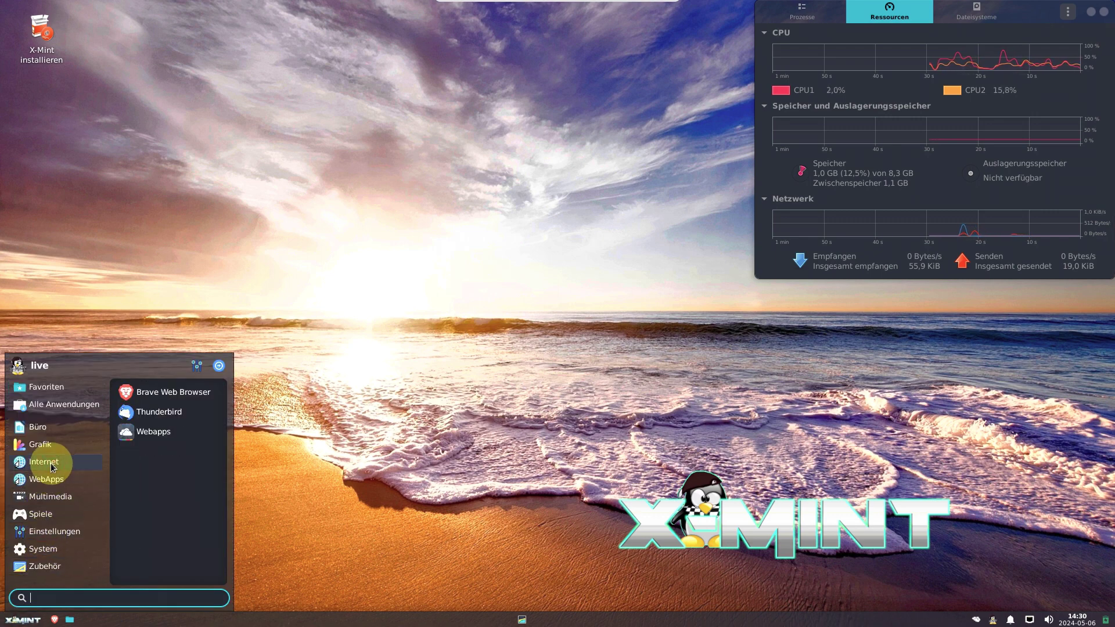
{"action": "left_click", "coordinate": [175, 397]}
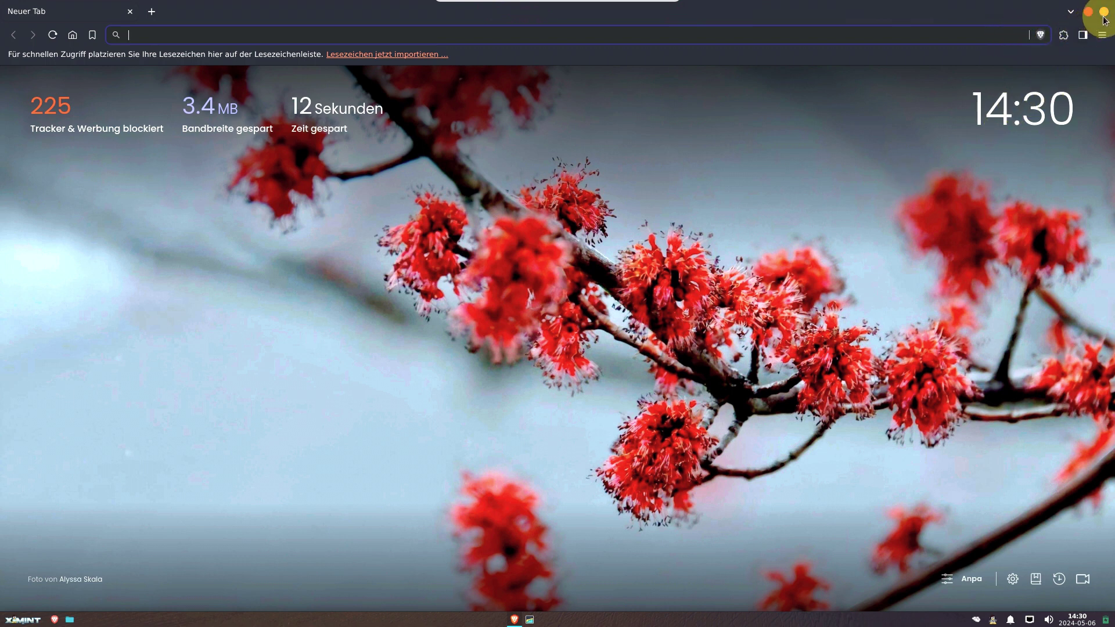
{"action": "double_click", "coordinate": [981, 17]}
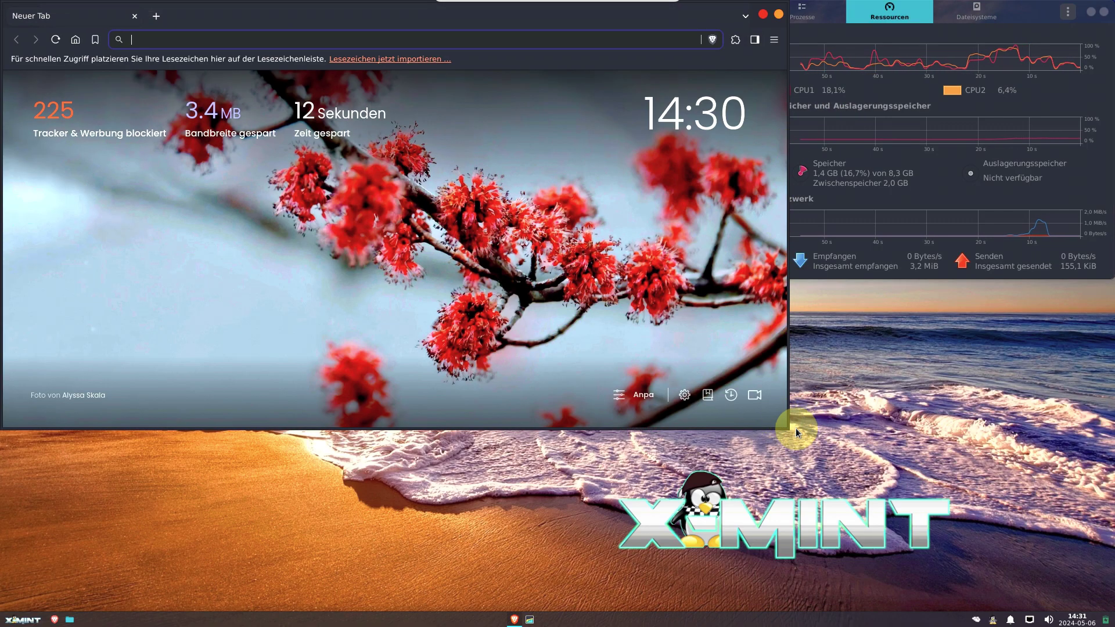
{"action": "left_click_drag", "start_coordinate": [790, 430], "coordinate": [749, 608]}
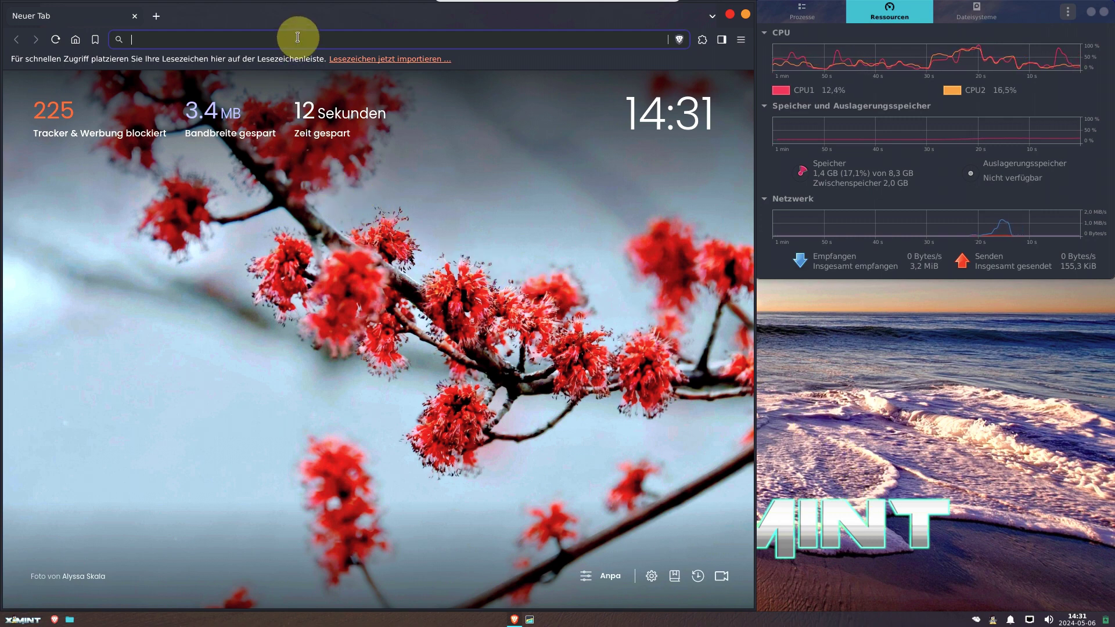
Step: Open the About Brave page to check the browser version
{"action": "left_click", "coordinate": [740, 39]}
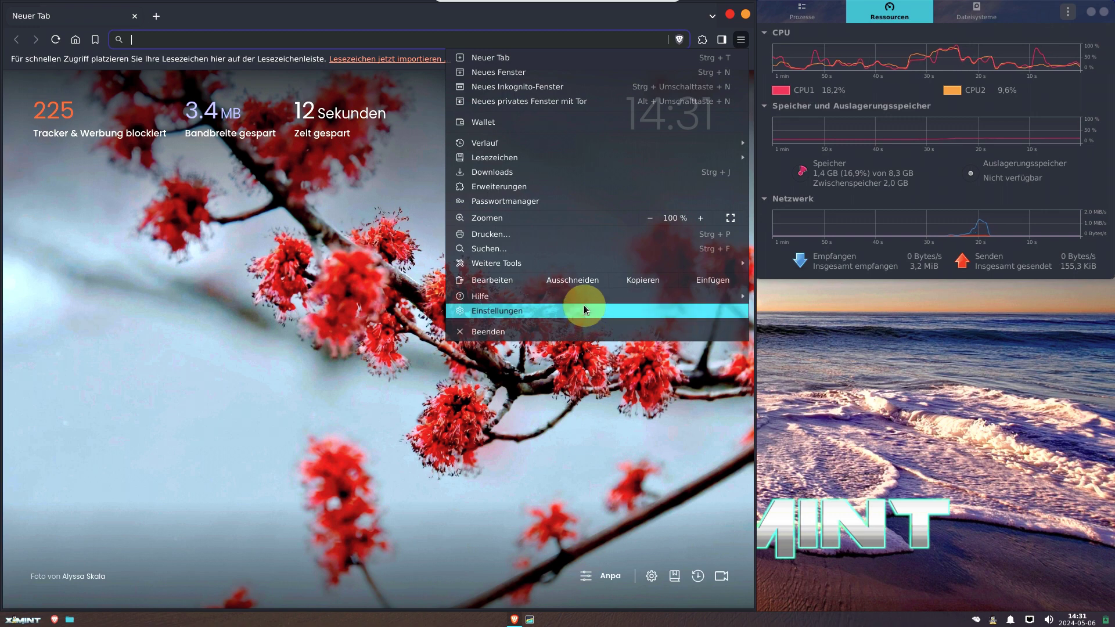
{"action": "mouse_move", "coordinate": [584, 301]}
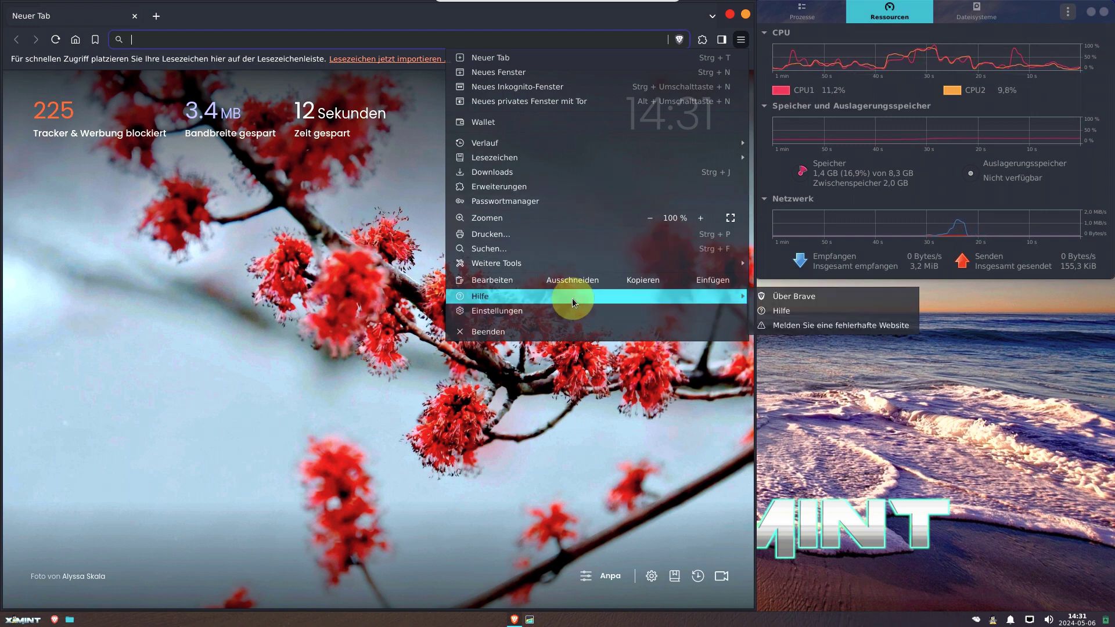
{"action": "left_click", "coordinate": [801, 302]}
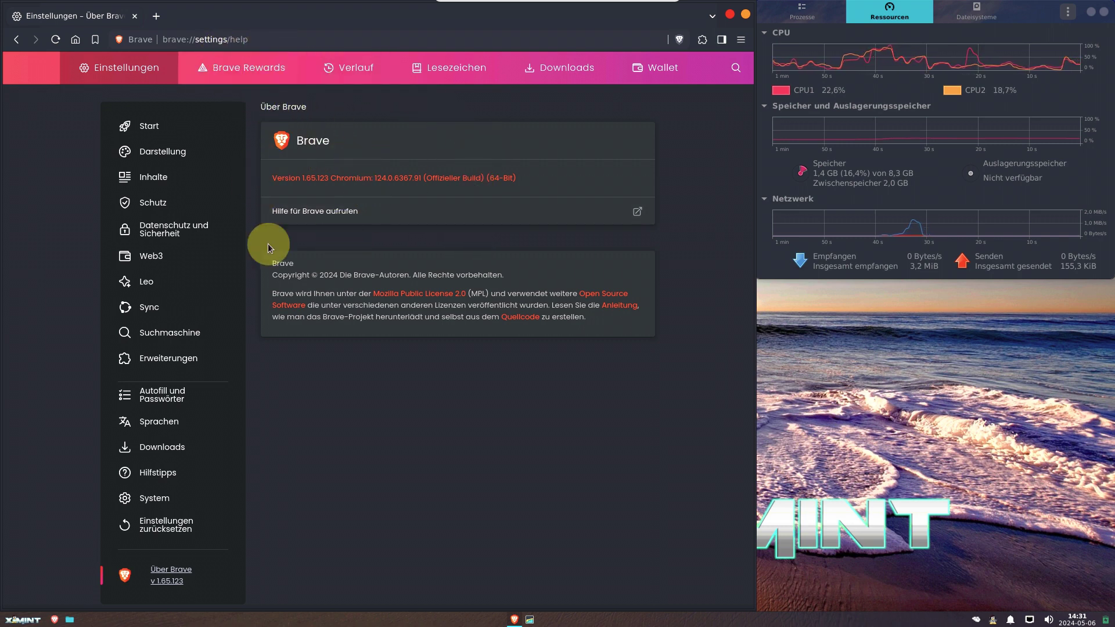
Step: Search the web for "x mint" in place of the settings address
{"action": "left_click", "coordinate": [231, 41]}
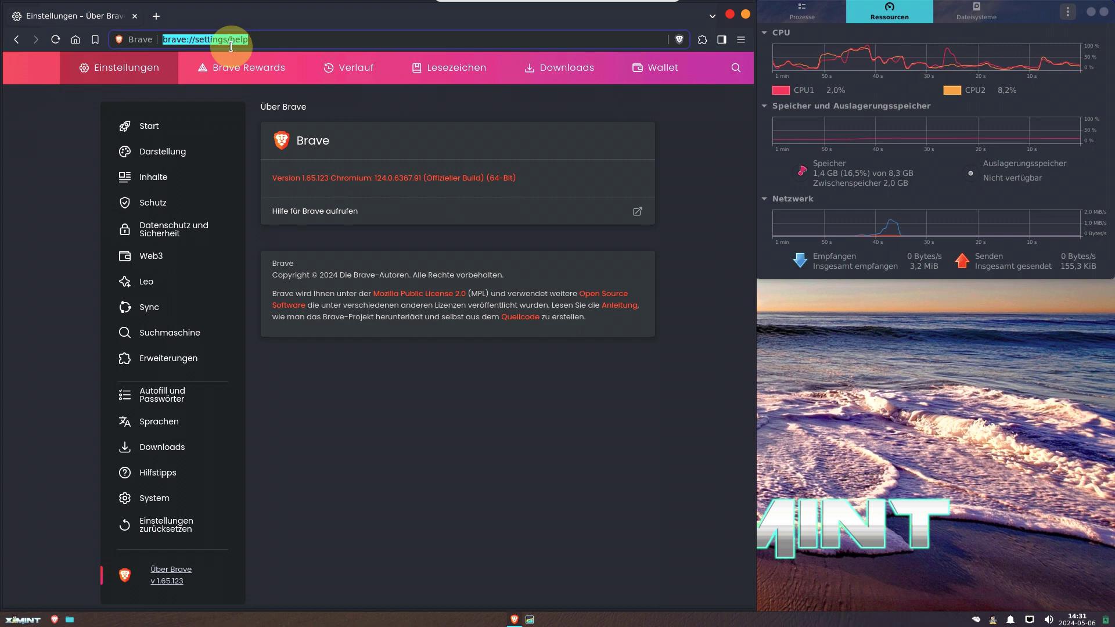
{"action": "key", "text": "BackSpace"}
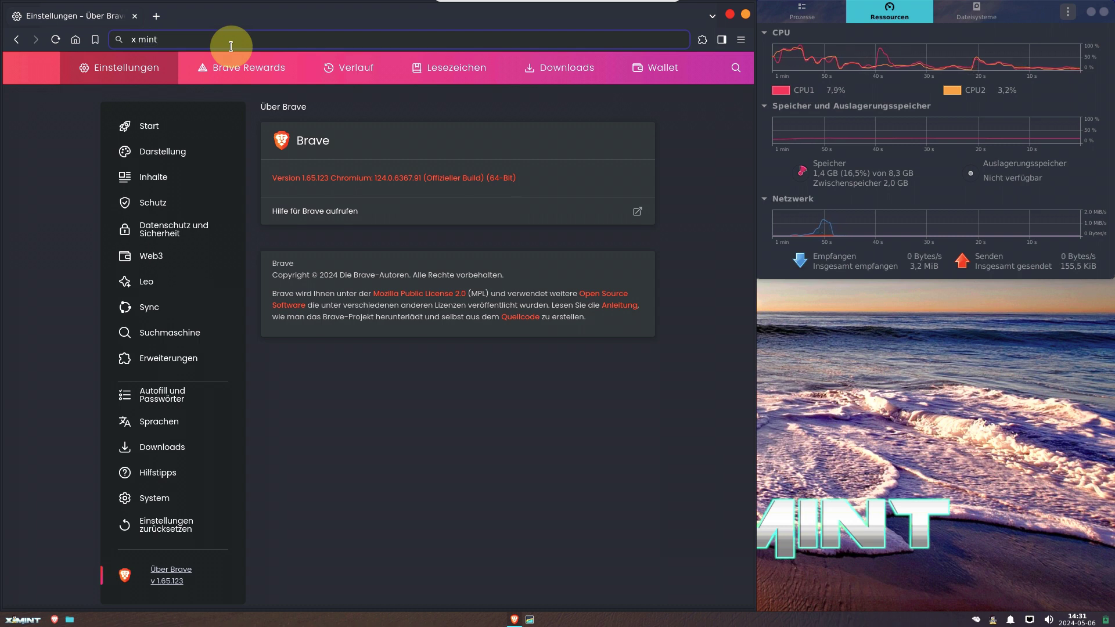
{"action": "key", "text": "Return"}
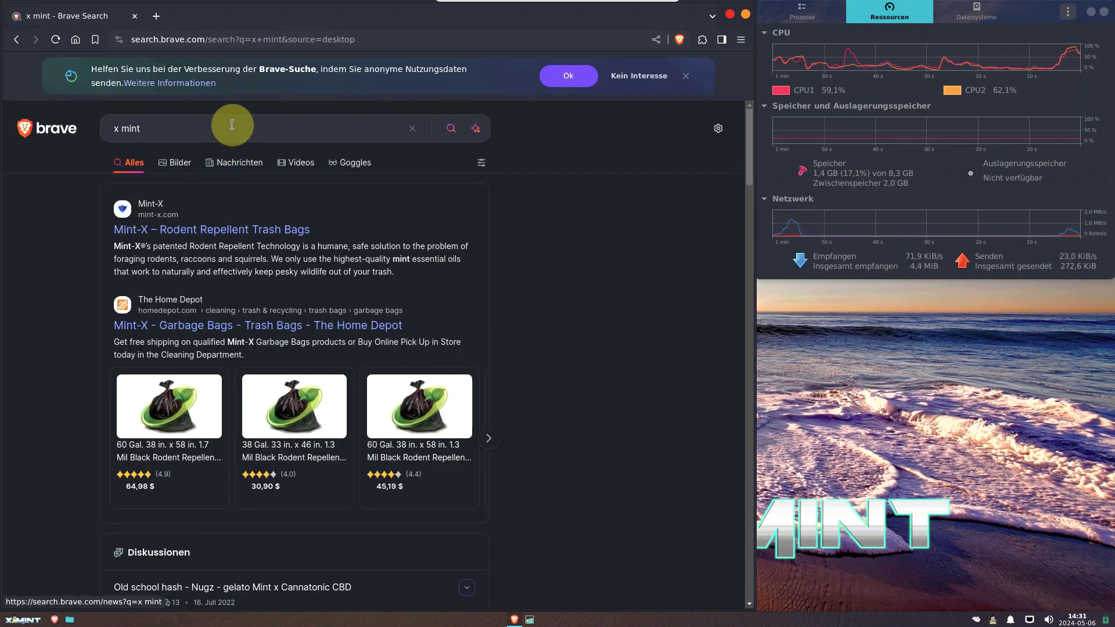
Step: Refine the web search by adding "sourceforge" and open the Linux Mint Deutsch project on SourceForge
{"action": "left_click", "coordinate": [231, 124]}
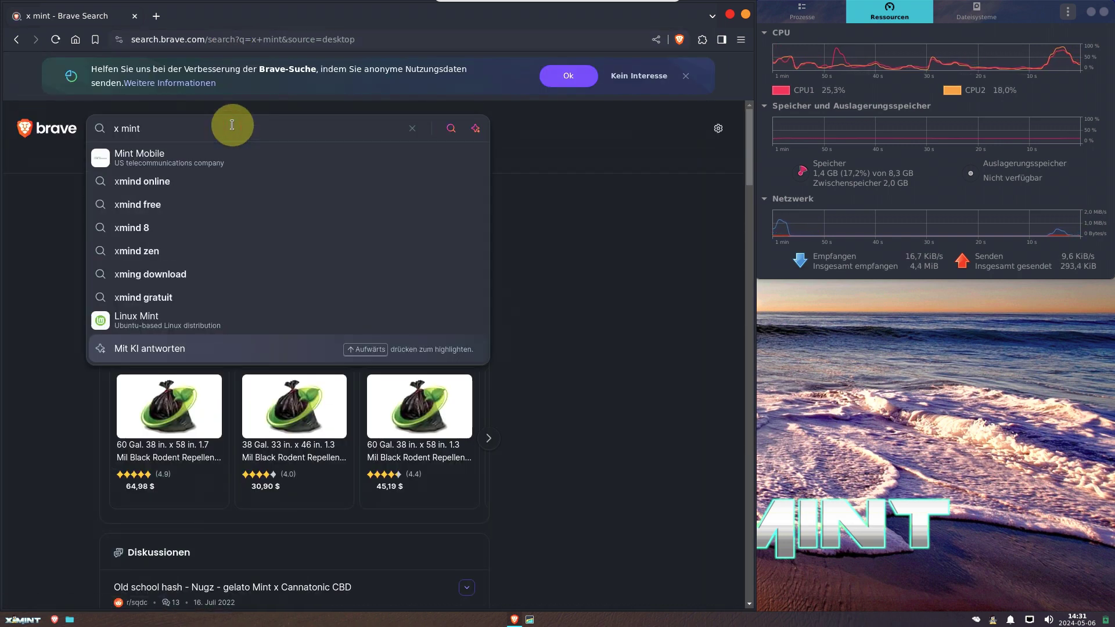
{"action": "type", "text": "sourc"}
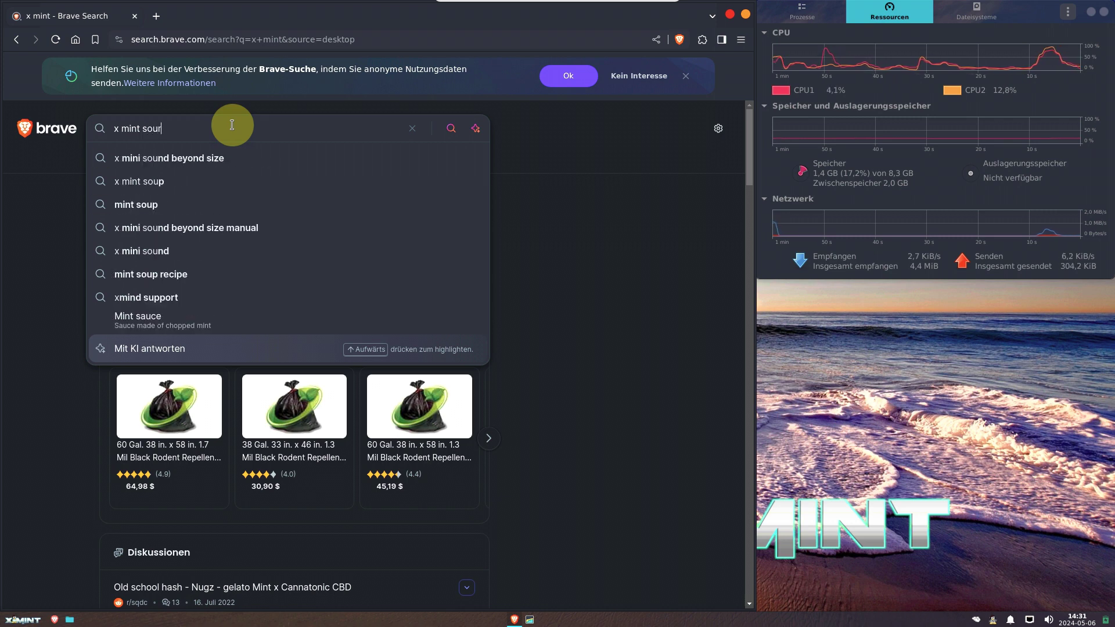
{"action": "type", "text": "eforg"}
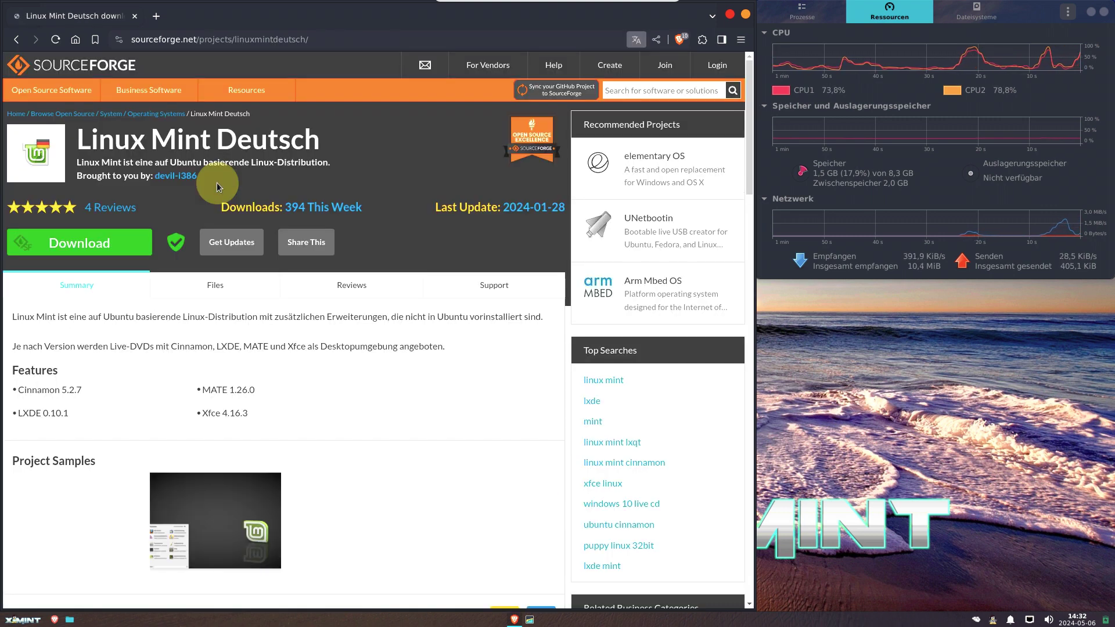
Step: Search SourceForge for "x mint" and open the suggested X-Mint project page
{"action": "left_click", "coordinate": [647, 93]}
{"action": "type", "text": "x"}
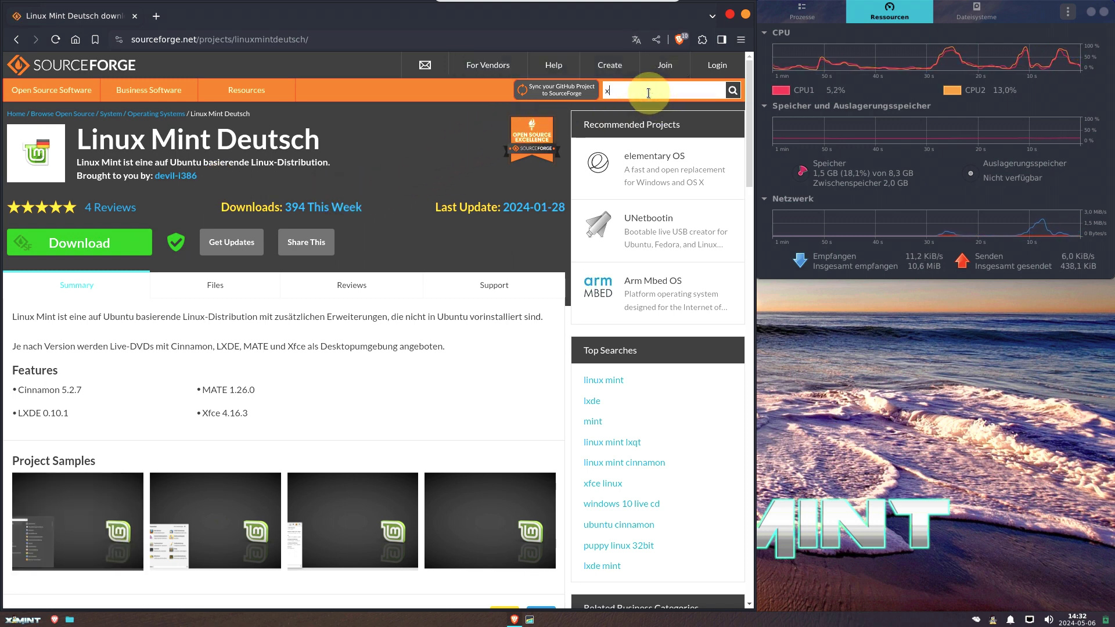
{"action": "type", "text": " m"}
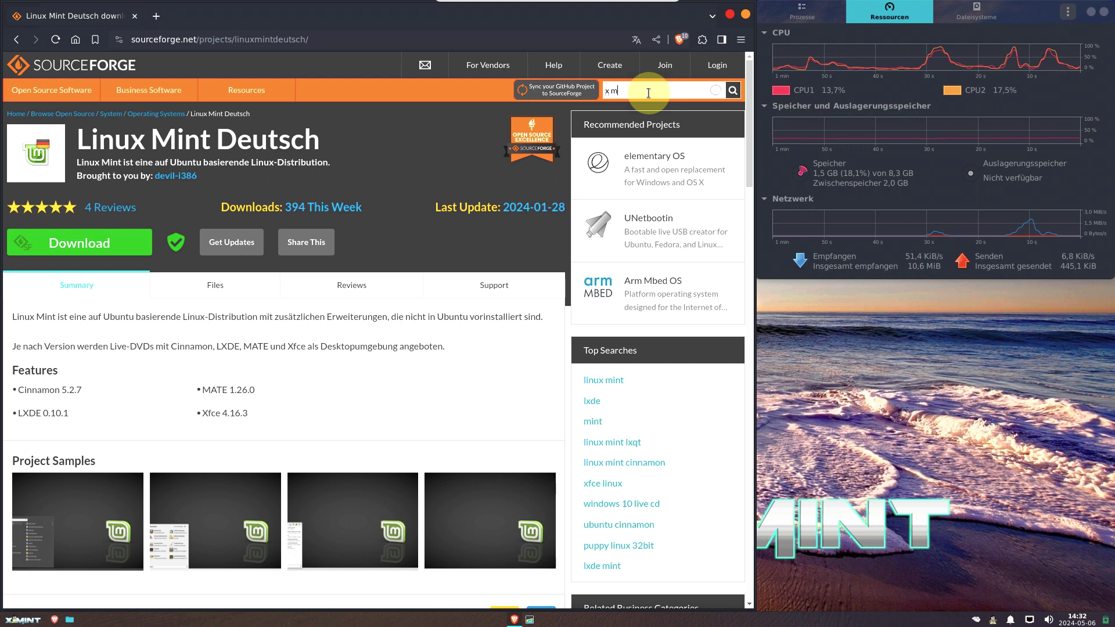
{"action": "type", "text": "int"}
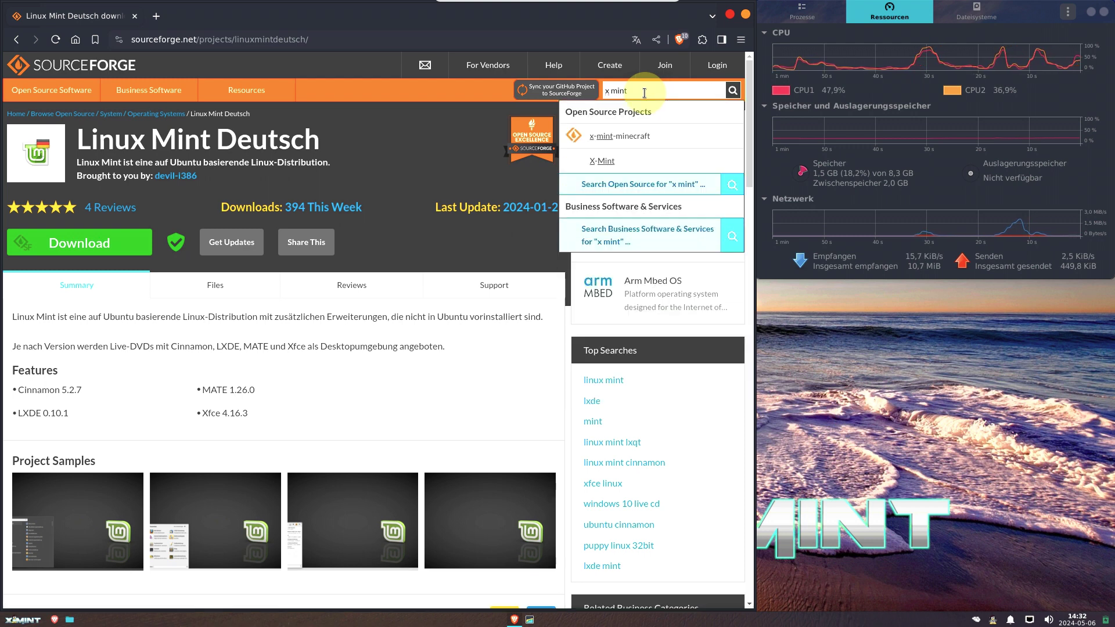
{"action": "left_click", "coordinate": [608, 162]}
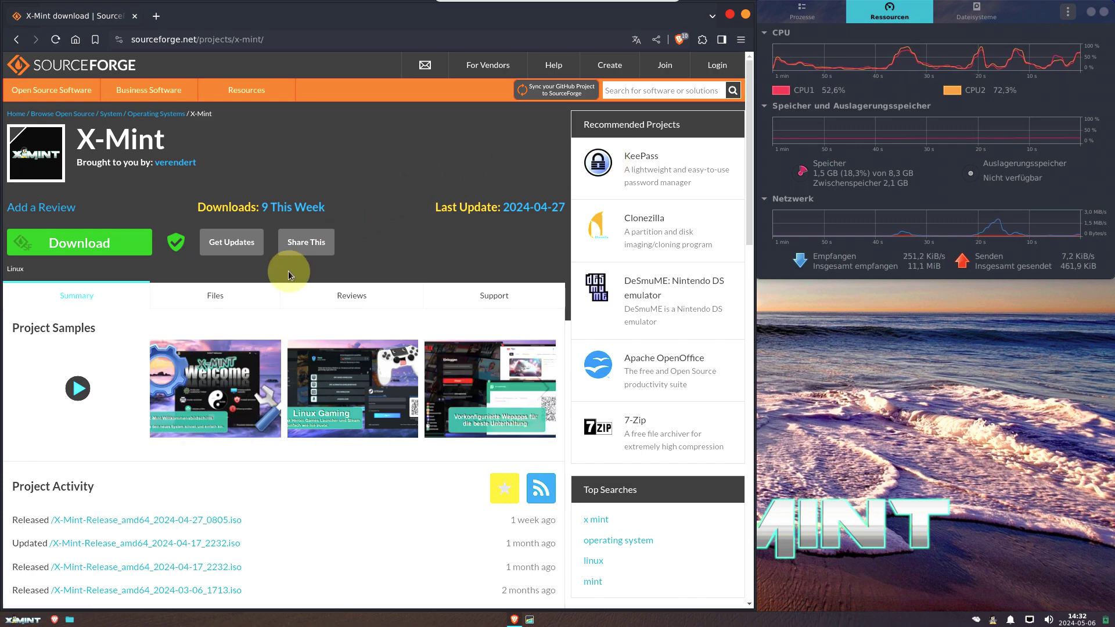
Step: Look through the X-Mint project page and open the linked X-Mint Web Site in its own tab
{"action": "scroll", "coordinate": [287, 278], "scroll_direction": "down", "scroll_amount": 6}
{"action": "scroll", "coordinate": [282, 282], "scroll_direction": "down", "scroll_amount": 3}
{"action": "scroll", "coordinate": [282, 279], "scroll_direction": "up", "scroll_amount": 2}
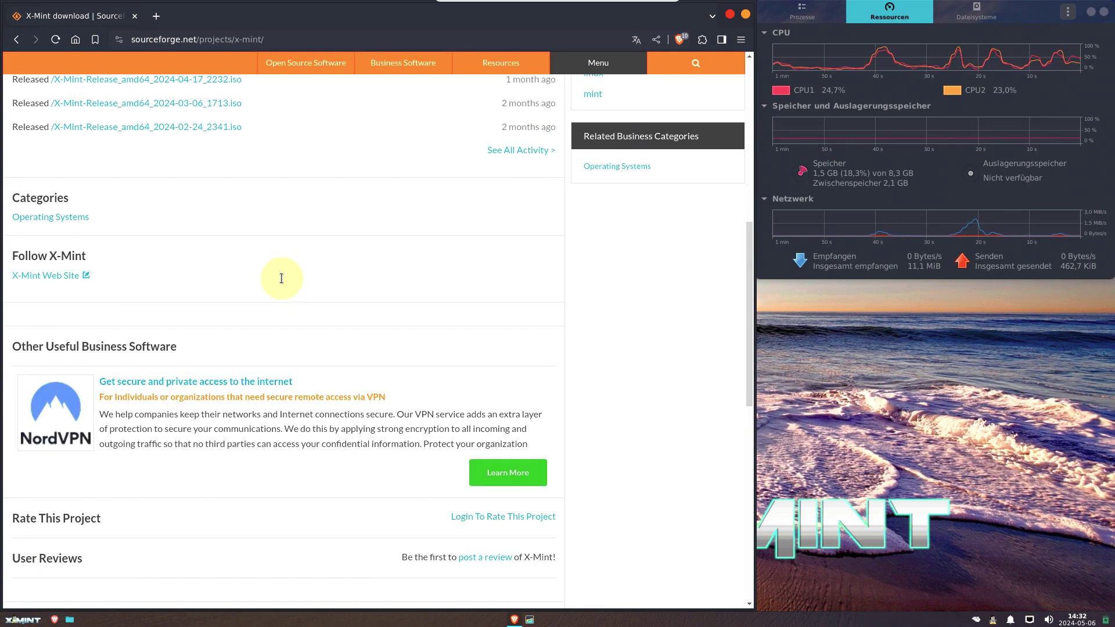
{"action": "left_click", "coordinate": [69, 280]}
{"action": "scroll", "coordinate": [244, 281], "scroll_direction": "up", "scroll_amount": 3}
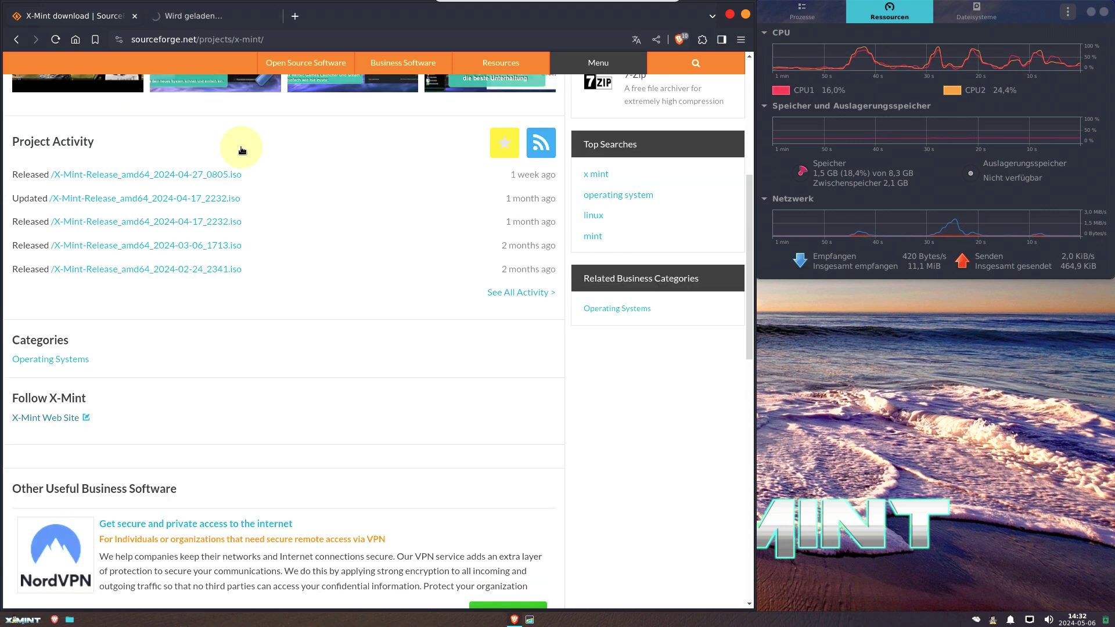
{"action": "left_click", "coordinate": [221, 19]}
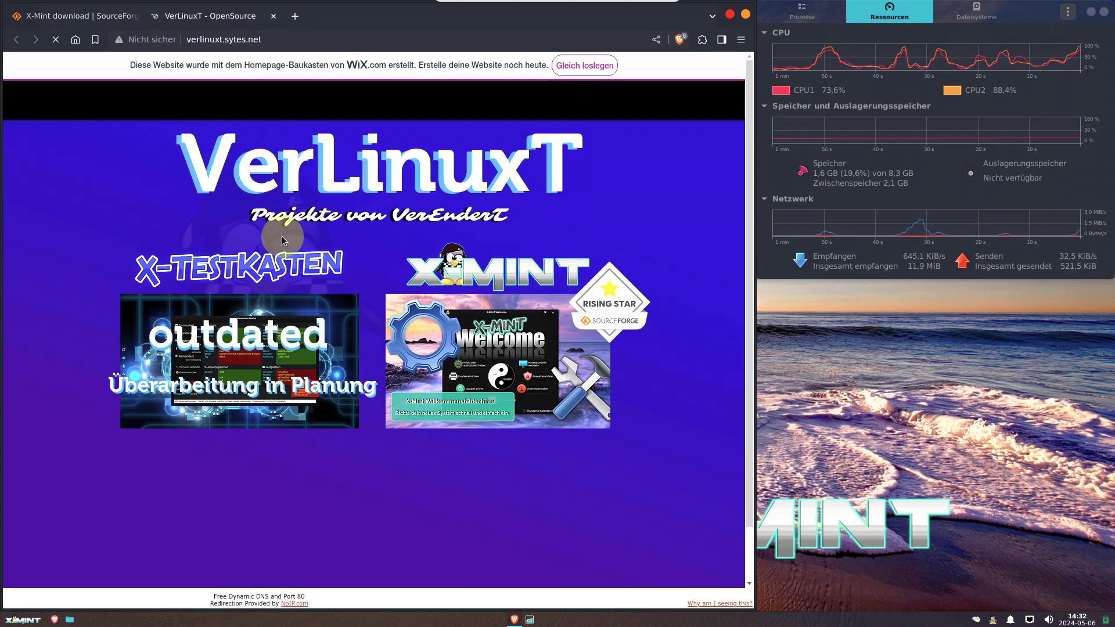
Step: Look over the VerLinuxT start page and open its X-MinT project page
{"action": "scroll", "coordinate": [282, 239], "scroll_direction": "down", "scroll_amount": 2}
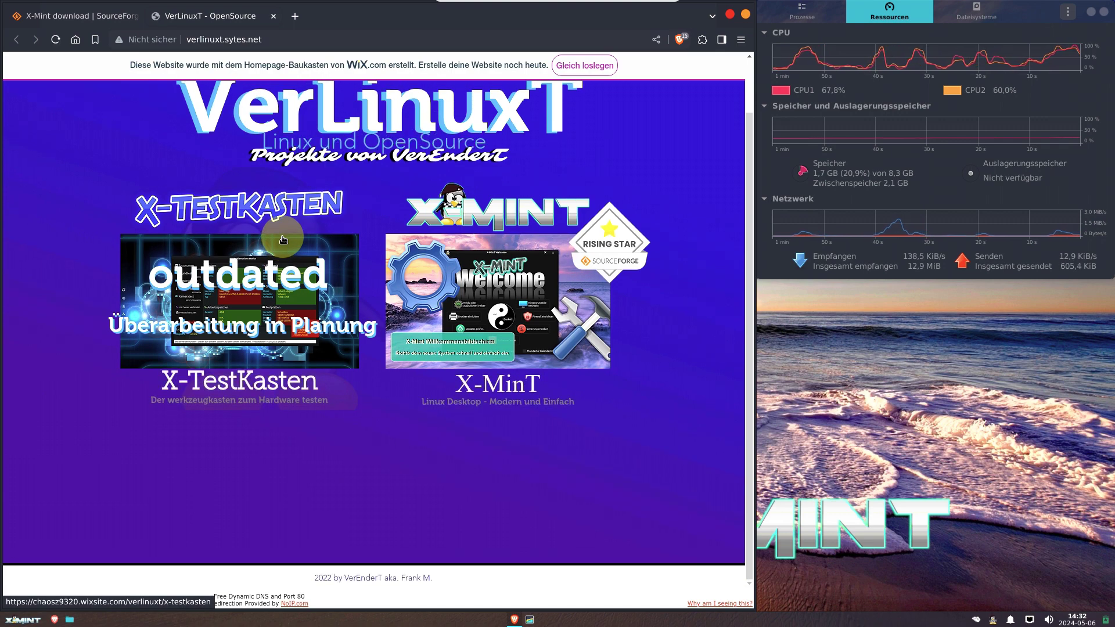
{"action": "scroll", "coordinate": [541, 200], "scroll_direction": "up", "scroll_amount": 2}
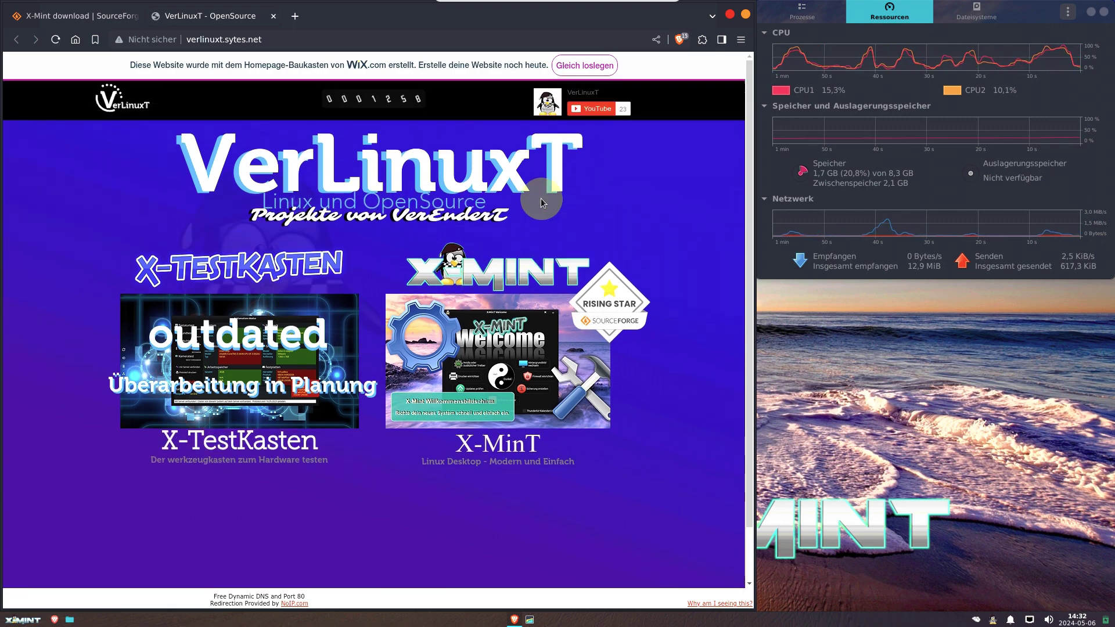
{"action": "left_click", "coordinate": [536, 272]}
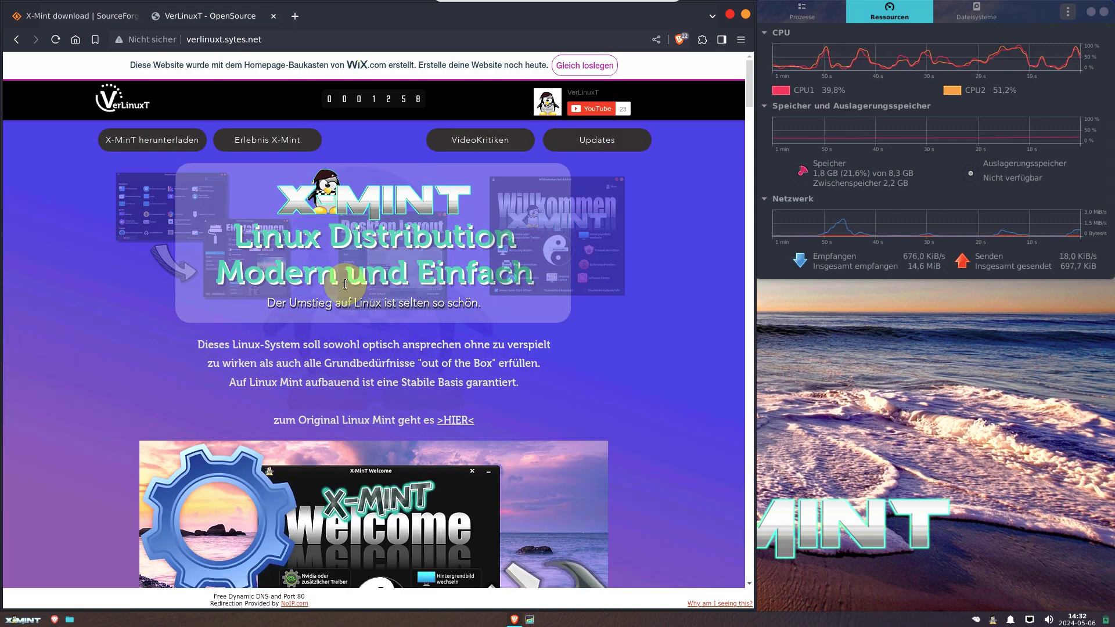
Step: Examine the X-MinT page's introduction and its "Das Erlebnis X-Mint" feature section, including WebApps, file manager functions and gaming
{"action": "scroll", "coordinate": [345, 284], "scroll_direction": "down", "scroll_amount": 3}
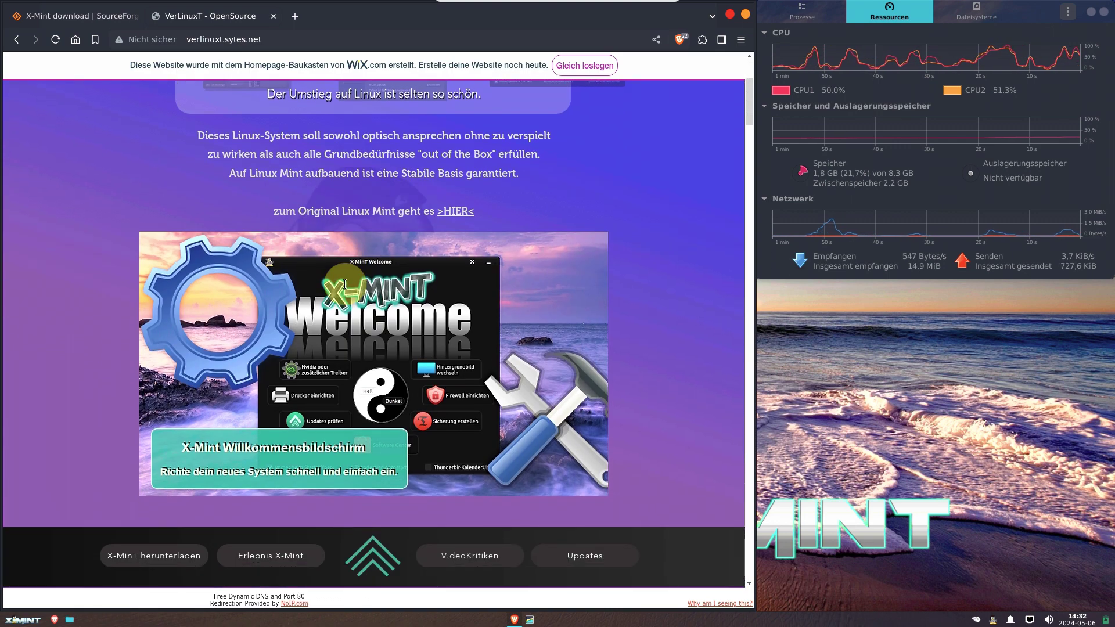
{"action": "scroll", "coordinate": [345, 284], "scroll_direction": "down", "scroll_amount": 5}
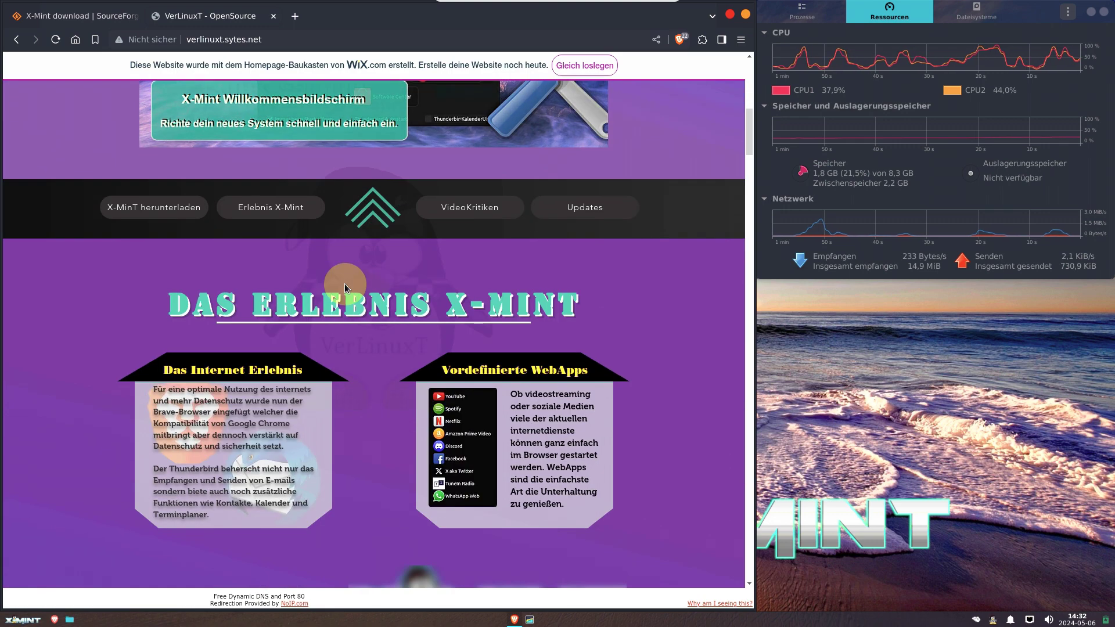
{"action": "scroll", "coordinate": [344, 284], "scroll_direction": "down", "scroll_amount": 5}
{"action": "scroll", "coordinate": [345, 284], "scroll_direction": "down", "scroll_amount": 4}
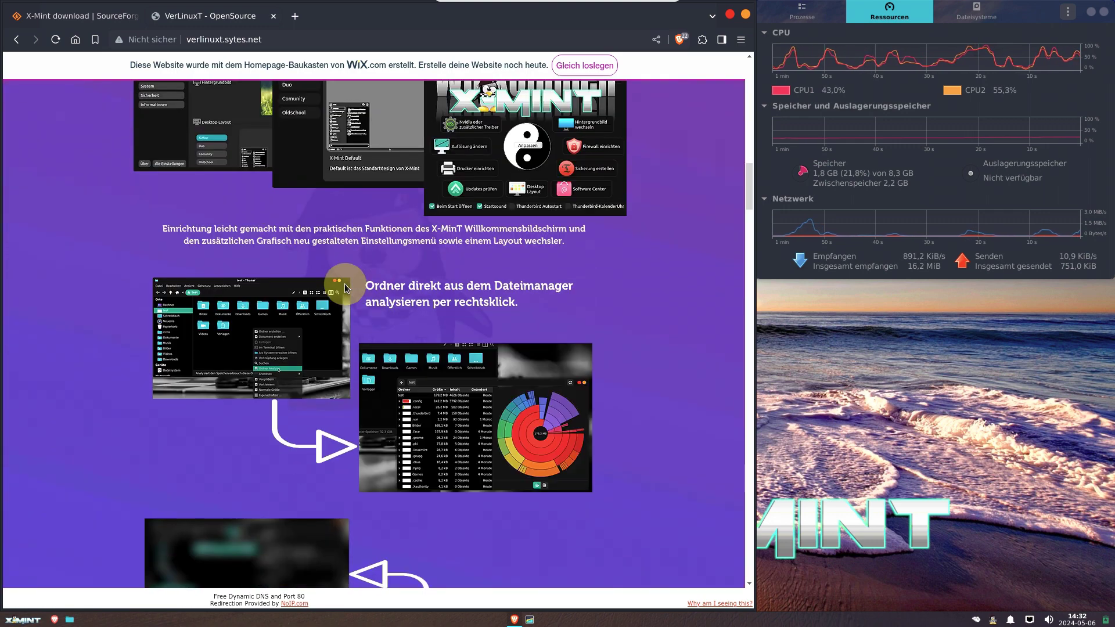
{"action": "scroll", "coordinate": [345, 288], "scroll_direction": "down", "scroll_amount": 2}
{"action": "scroll", "coordinate": [344, 287], "scroll_direction": "down", "scroll_amount": 3}
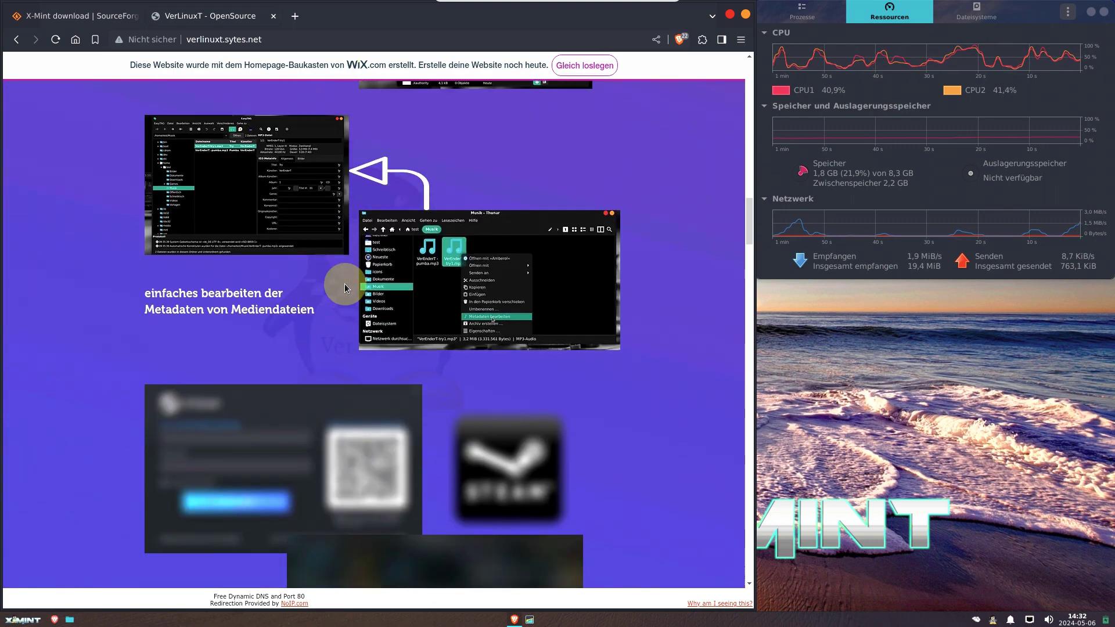
{"action": "scroll", "coordinate": [344, 287], "scroll_direction": "down", "scroll_amount": 8}
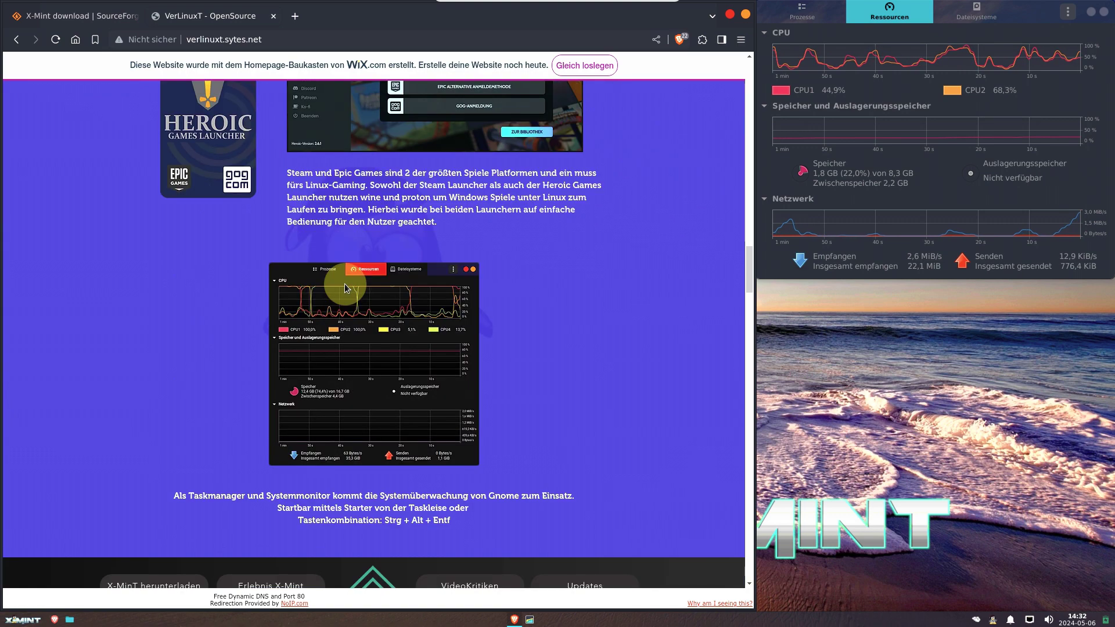
Step: Examine the video reviews, updates and download sections of the X-MinT page and return to its beginning
{"action": "scroll", "coordinate": [345, 288], "scroll_direction": "down", "scroll_amount": 4}
{"action": "scroll", "coordinate": [345, 287], "scroll_direction": "down", "scroll_amount": 6}
{"action": "scroll", "coordinate": [345, 287], "scroll_direction": "down", "scroll_amount": 5}
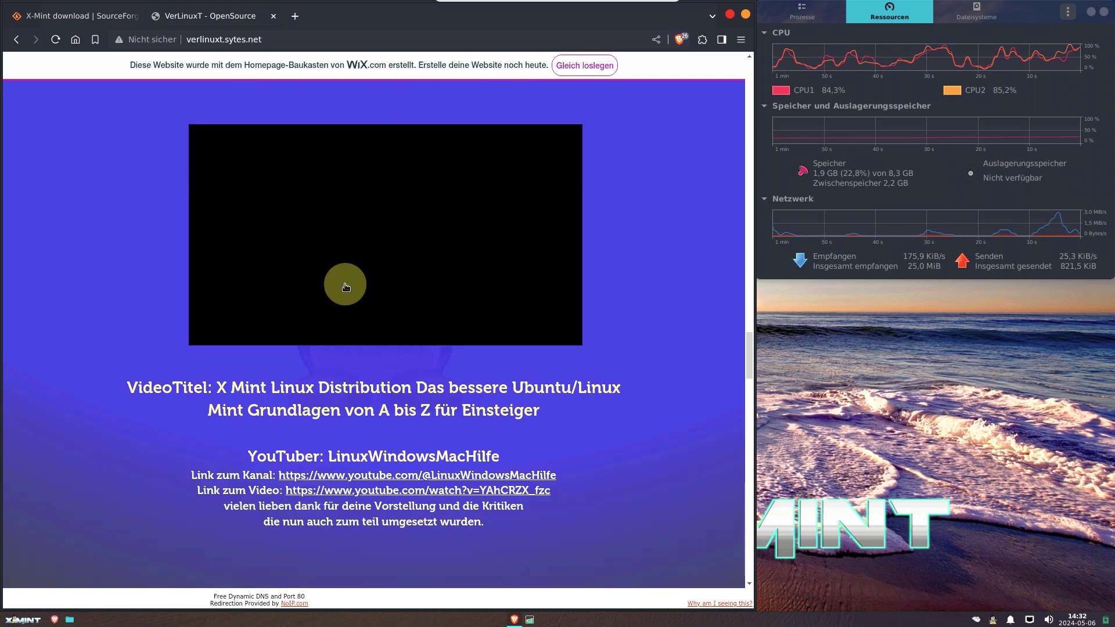
{"action": "scroll", "coordinate": [346, 287], "scroll_direction": "down", "scroll_amount": 4}
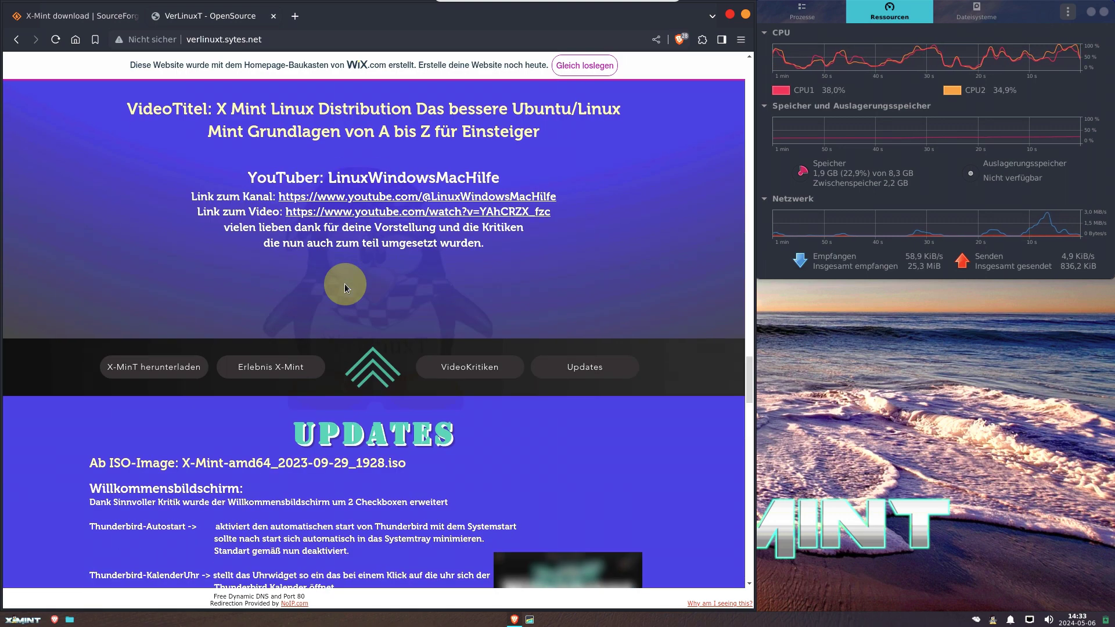
{"action": "scroll", "coordinate": [344, 287], "scroll_direction": "down", "scroll_amount": 7}
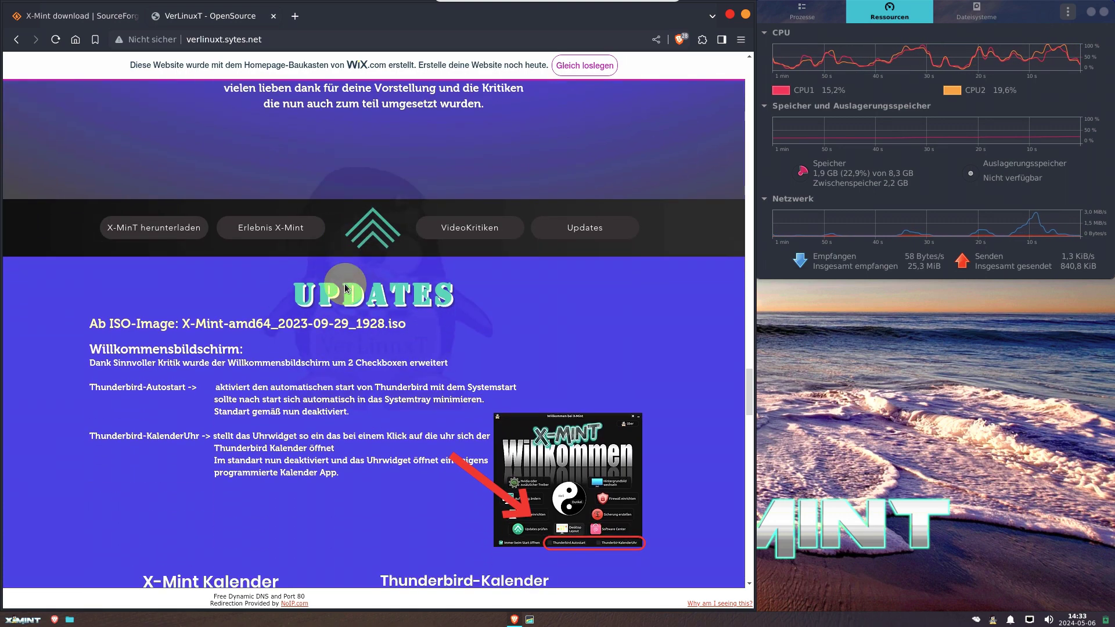
{"action": "scroll", "coordinate": [346, 287], "scroll_direction": "down", "scroll_amount": 13}
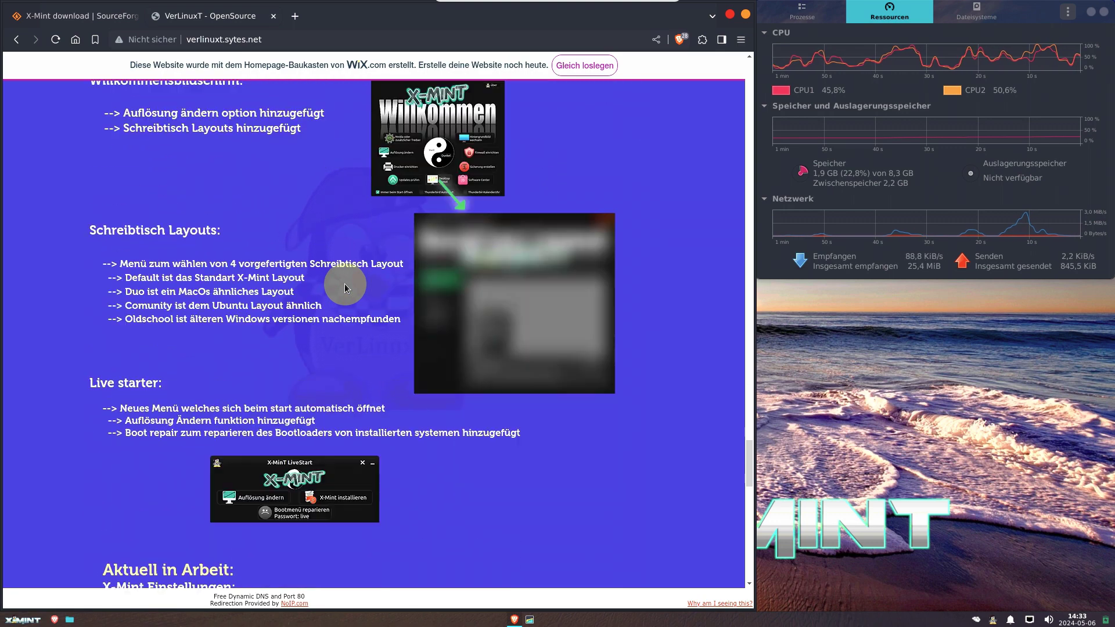
{"action": "scroll", "coordinate": [346, 286], "scroll_direction": "down", "scroll_amount": 12}
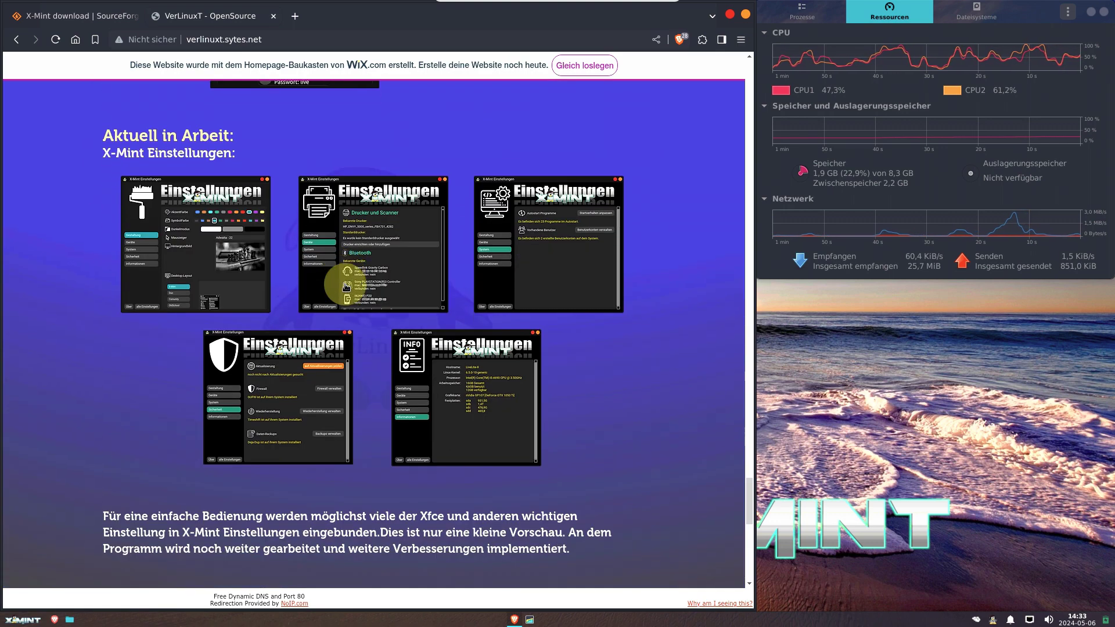
{"action": "scroll", "coordinate": [344, 287], "scroll_direction": "up", "scroll_amount": 1}
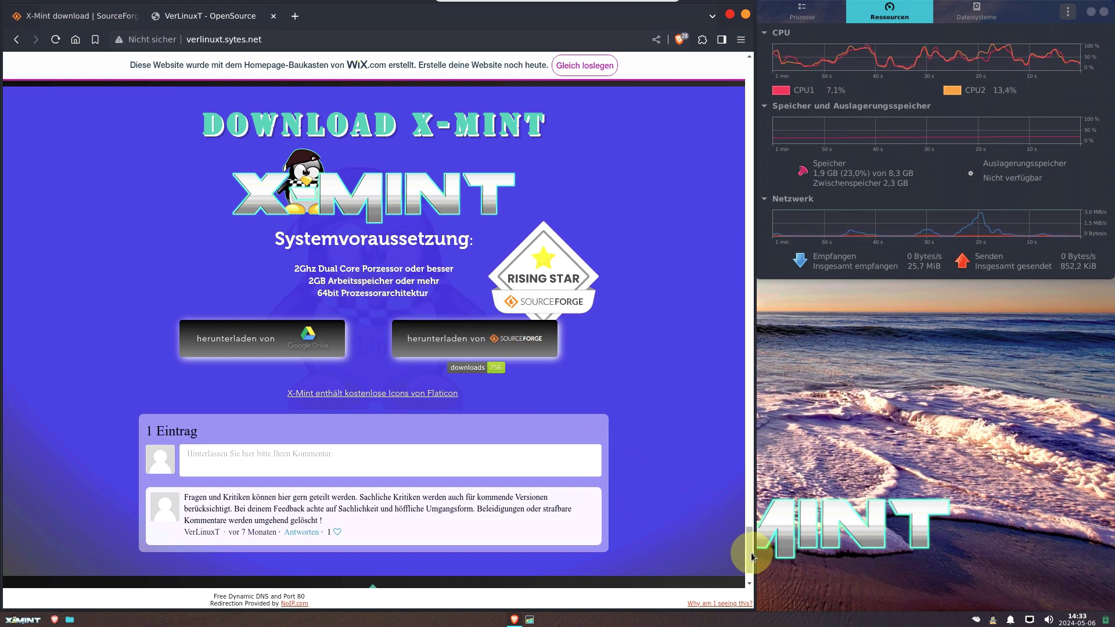
{"action": "left_click_drag", "start_coordinate": [750, 556], "coordinate": [742, 80]}
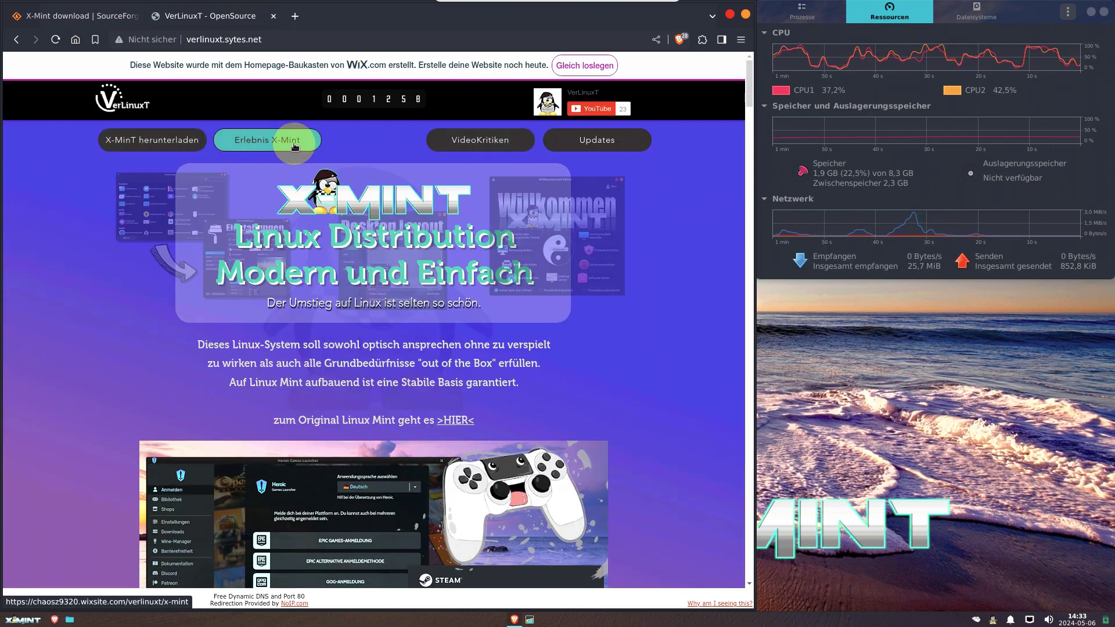
Step: Close the VerLinuxT tab and start downloading X-Mint-Release_amd64_2024-04-27_0805.iso from the X-Mint project's files on SourceForge
{"action": "left_click", "coordinate": [272, 17]}
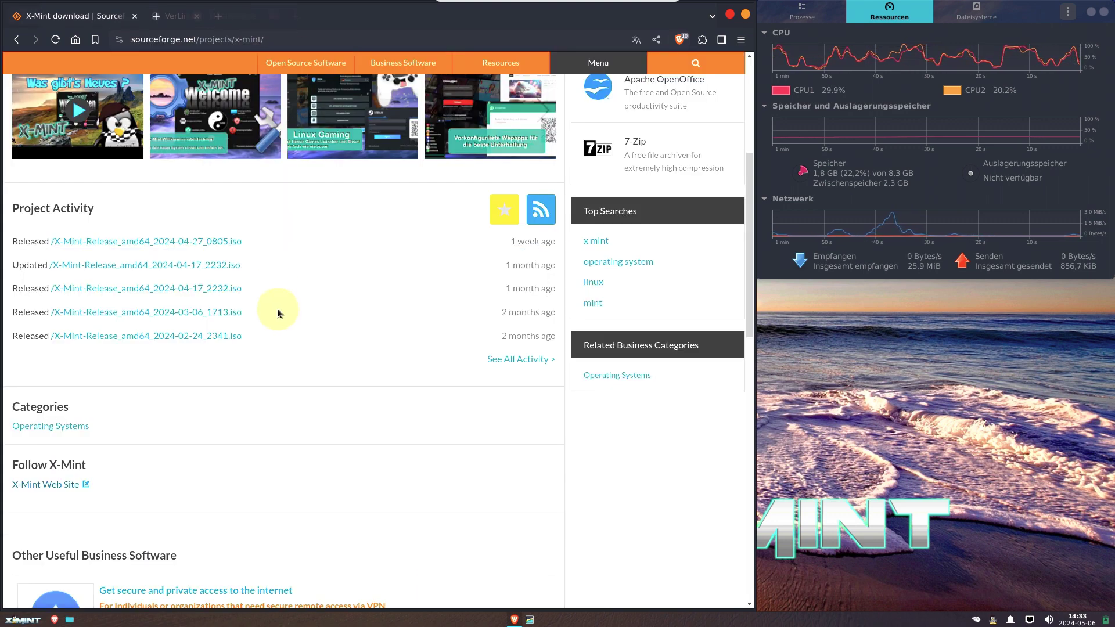
{"action": "scroll", "coordinate": [326, 256], "scroll_direction": "up", "scroll_amount": 5}
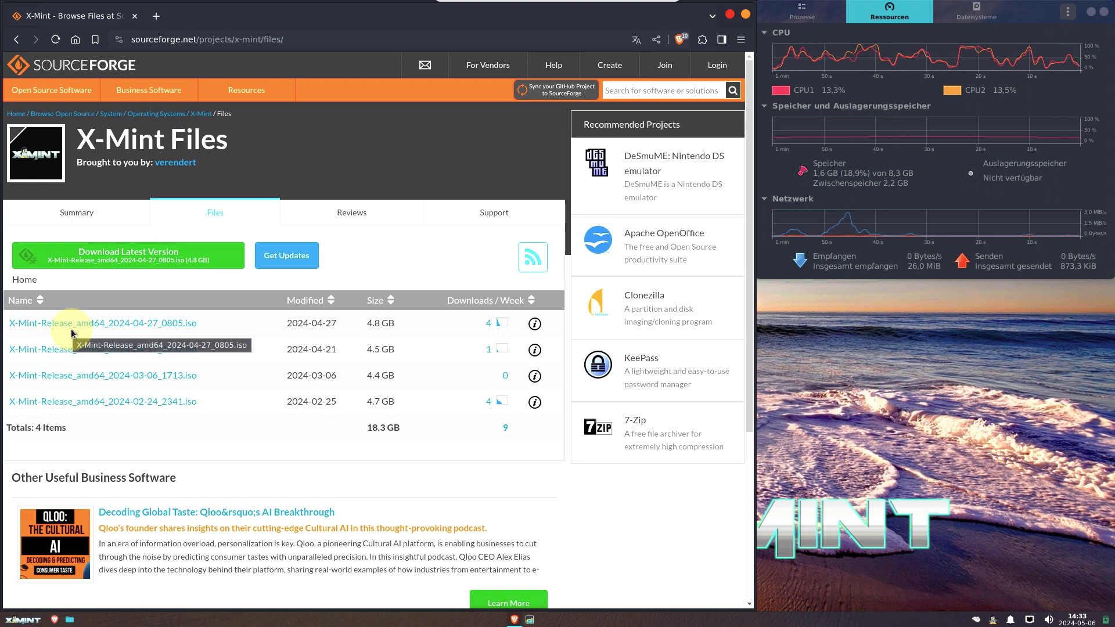
{"action": "left_click", "coordinate": [134, 331]}
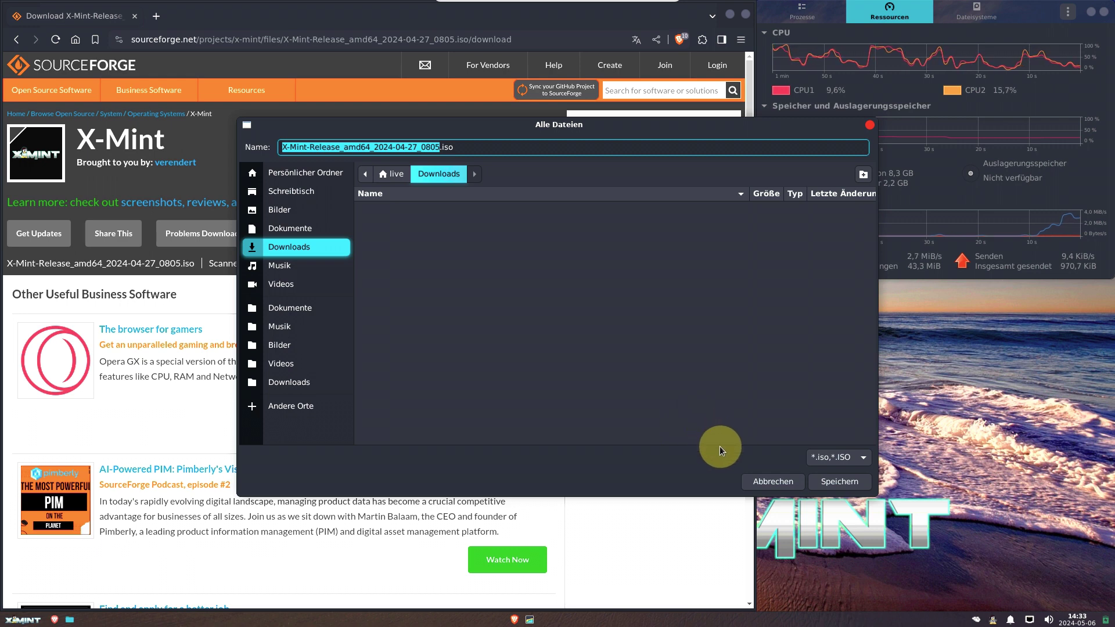
Step: Try to save the ISO in the personal home folder and check the browser's download list
{"action": "left_click", "coordinate": [296, 173]}
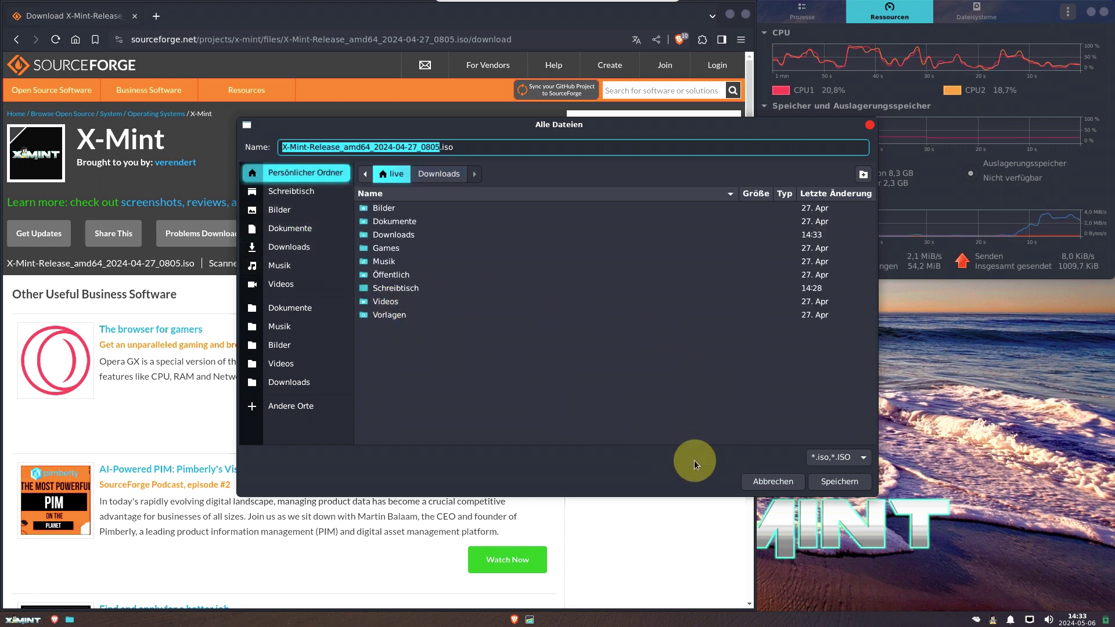
{"action": "left_click", "coordinate": [800, 486]}
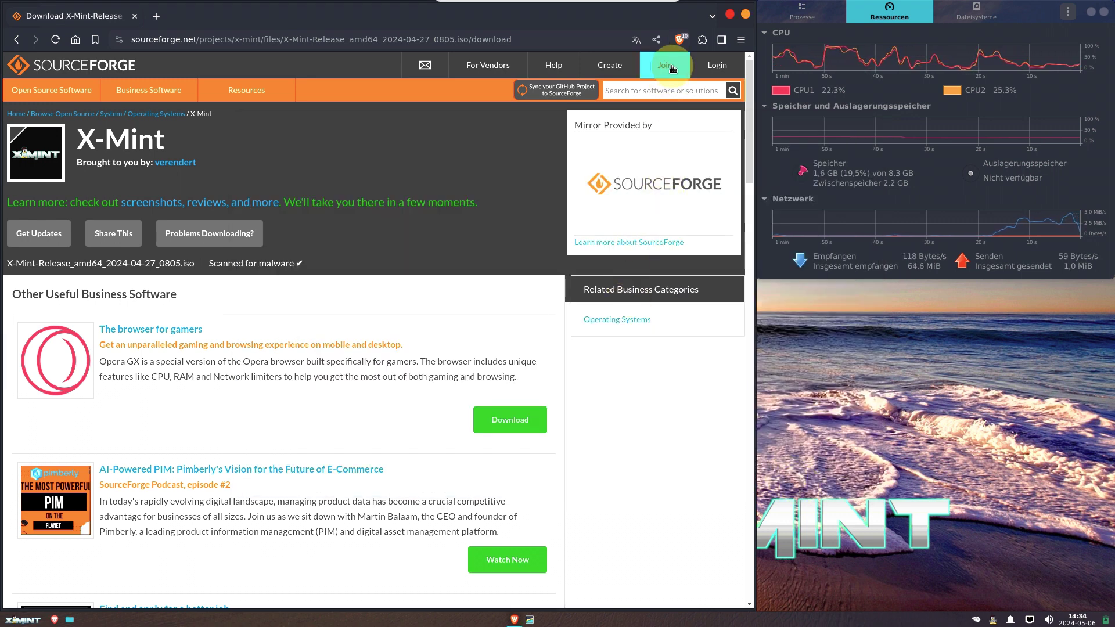
{"action": "left_click", "coordinate": [739, 41]}
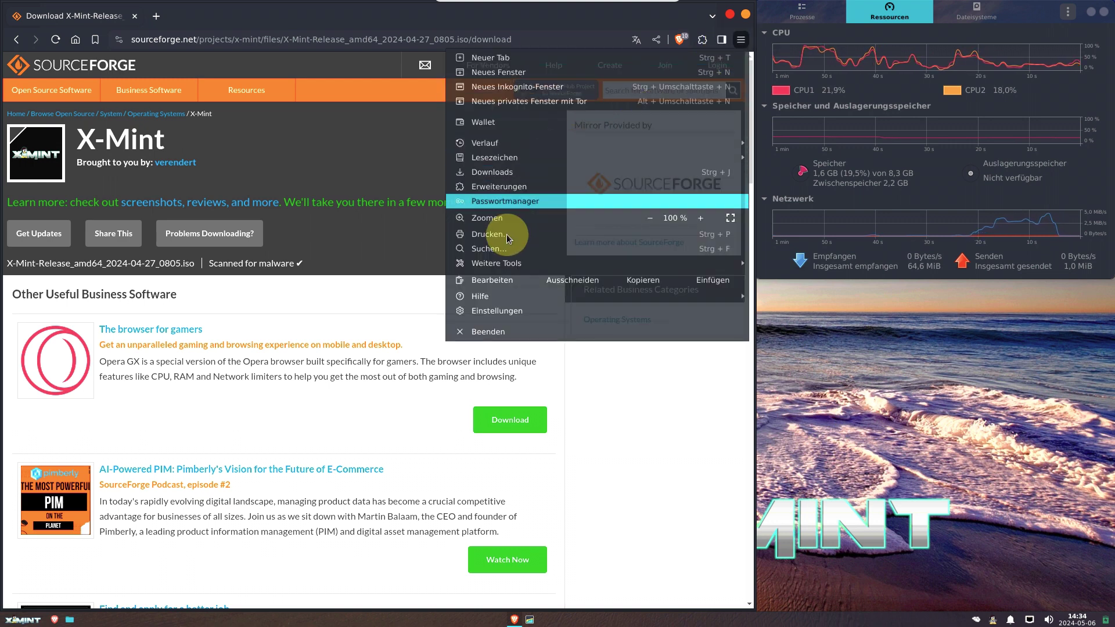
{"action": "left_click", "coordinate": [506, 173]}
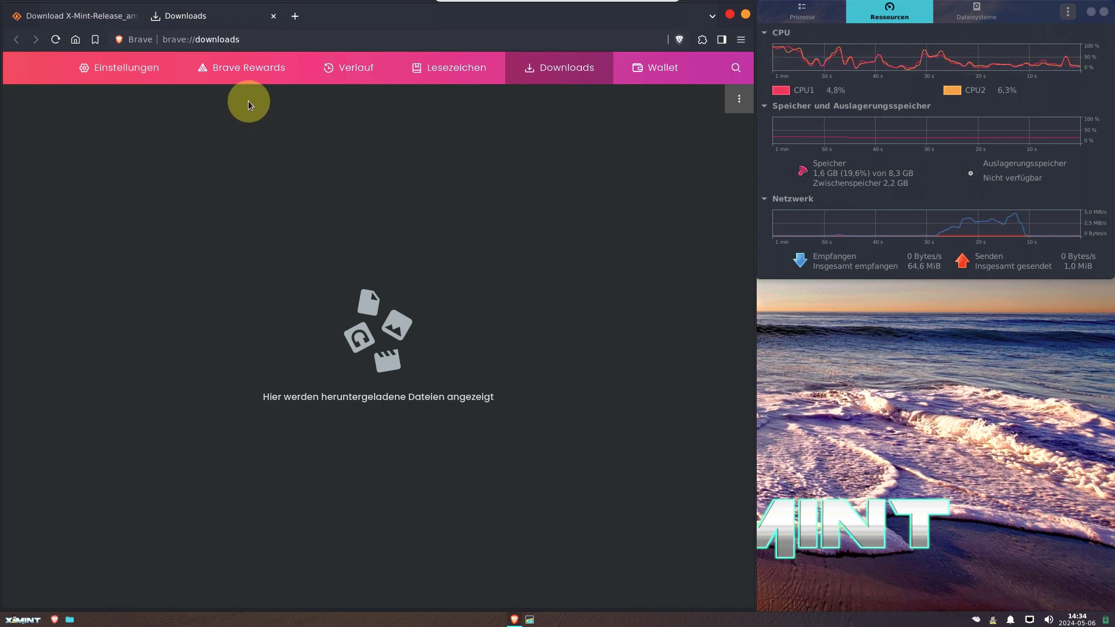
{"action": "left_click", "coordinate": [272, 16]}
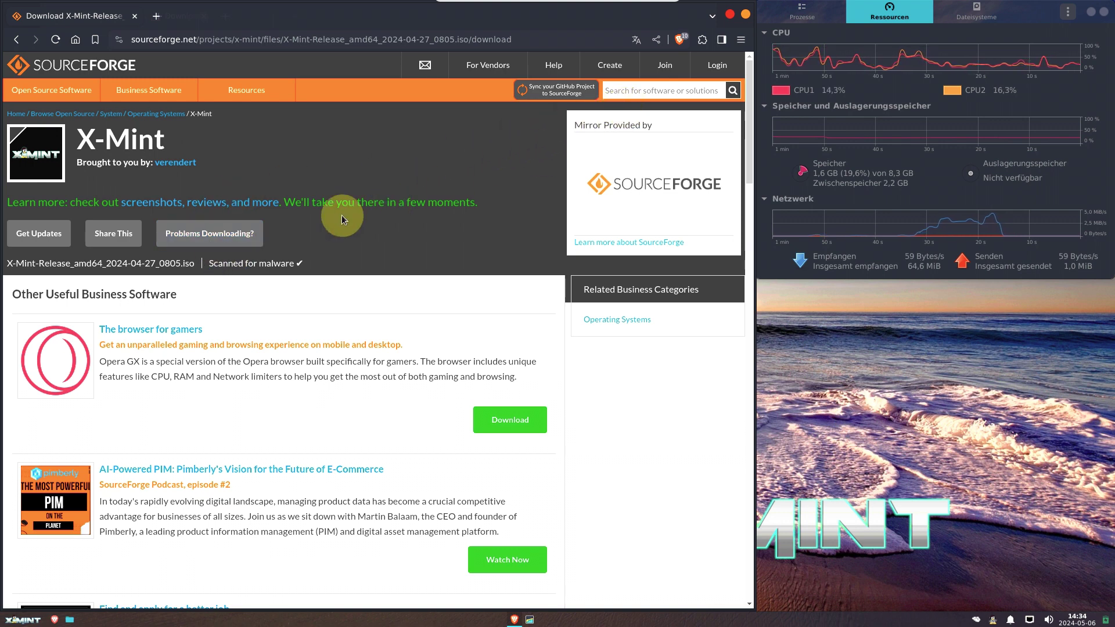
Step: Restart the ISO download from the SourceForge mirror through the download problem options and save it in the Downloads folder
{"action": "left_click", "coordinate": [209, 239]}
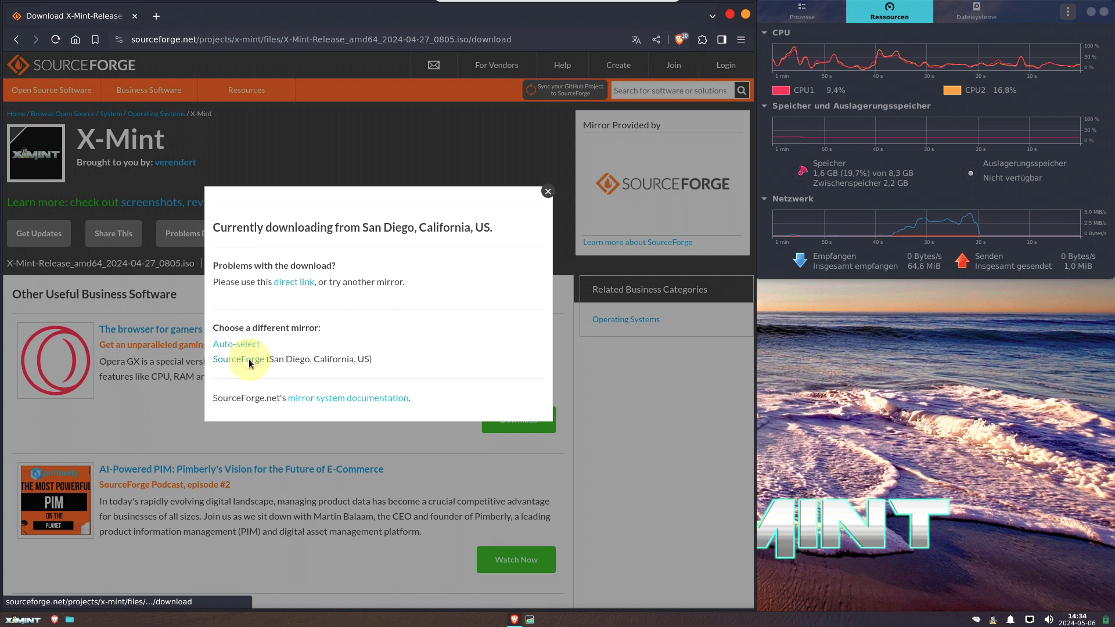
{"action": "left_click", "coordinate": [249, 360]}
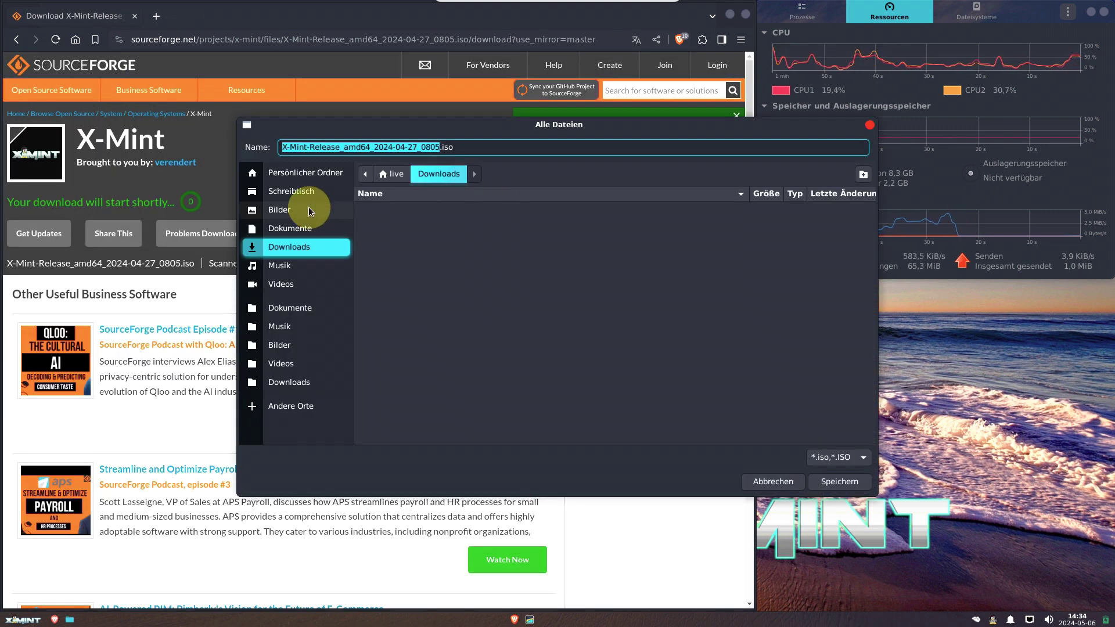
{"action": "left_click", "coordinate": [827, 486]}
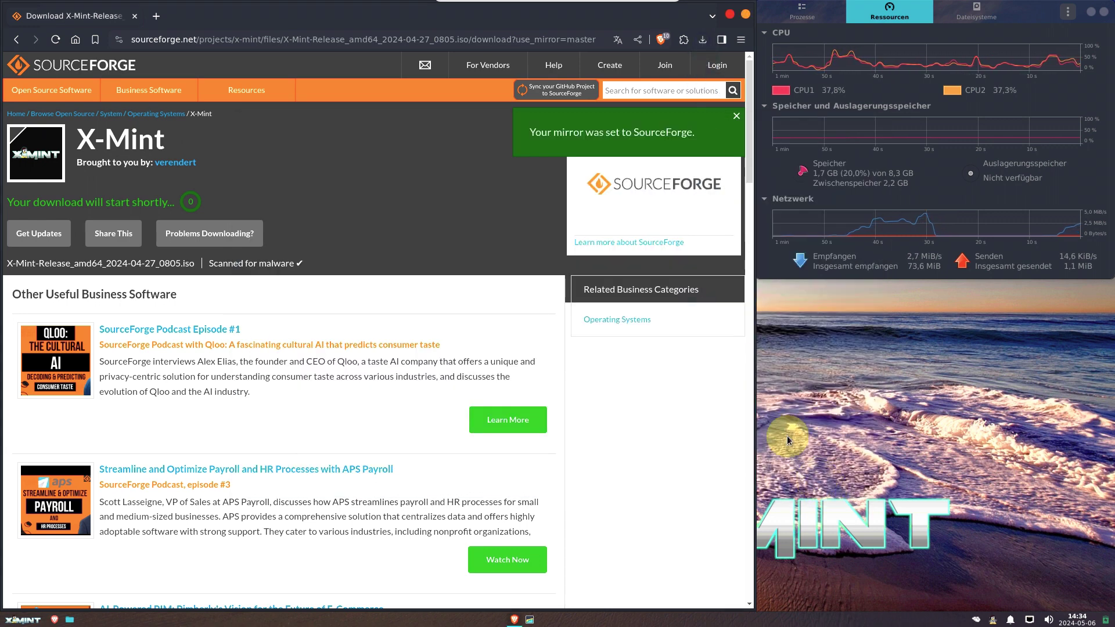
Step: Check the progress of the ISO download and minimize the browser window
{"action": "left_click", "coordinate": [703, 41]}
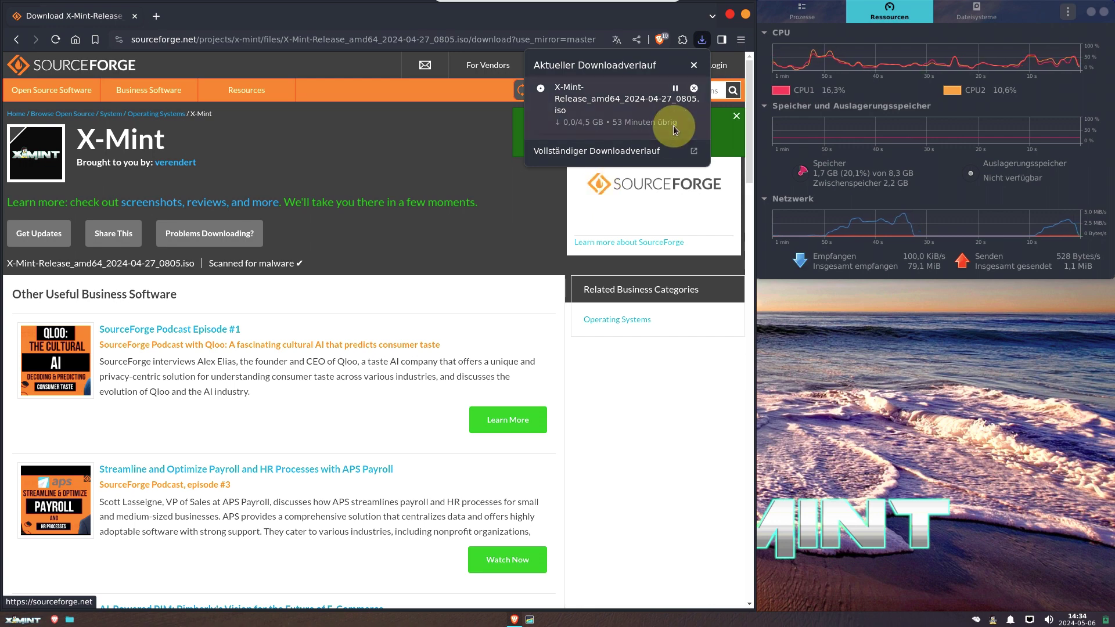
{"action": "left_click", "coordinate": [694, 66]}
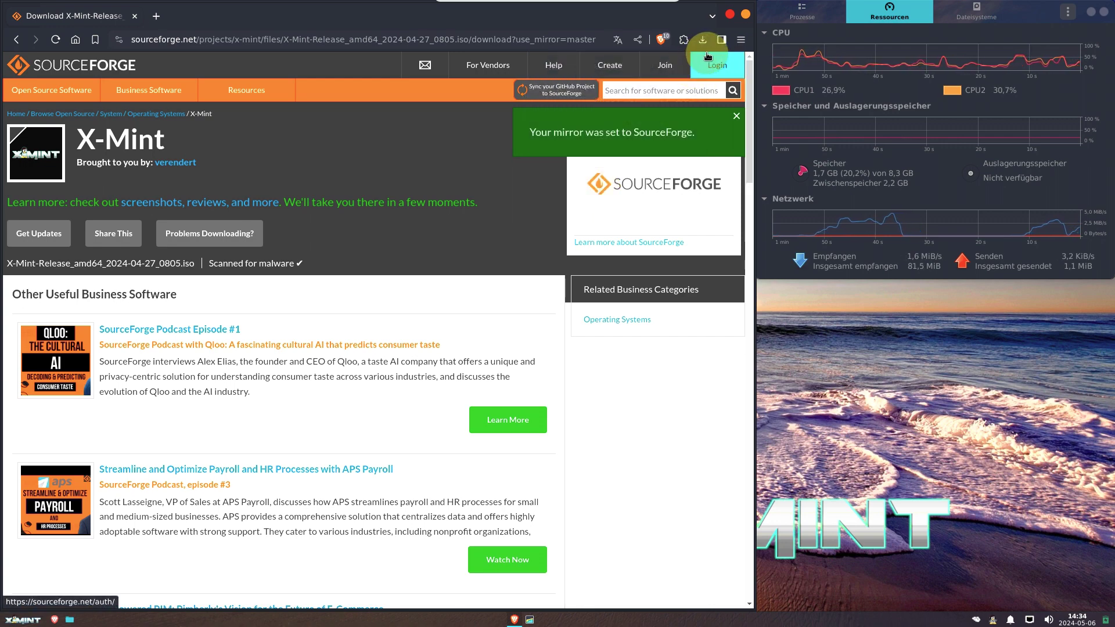
{"action": "left_click", "coordinate": [746, 16]}
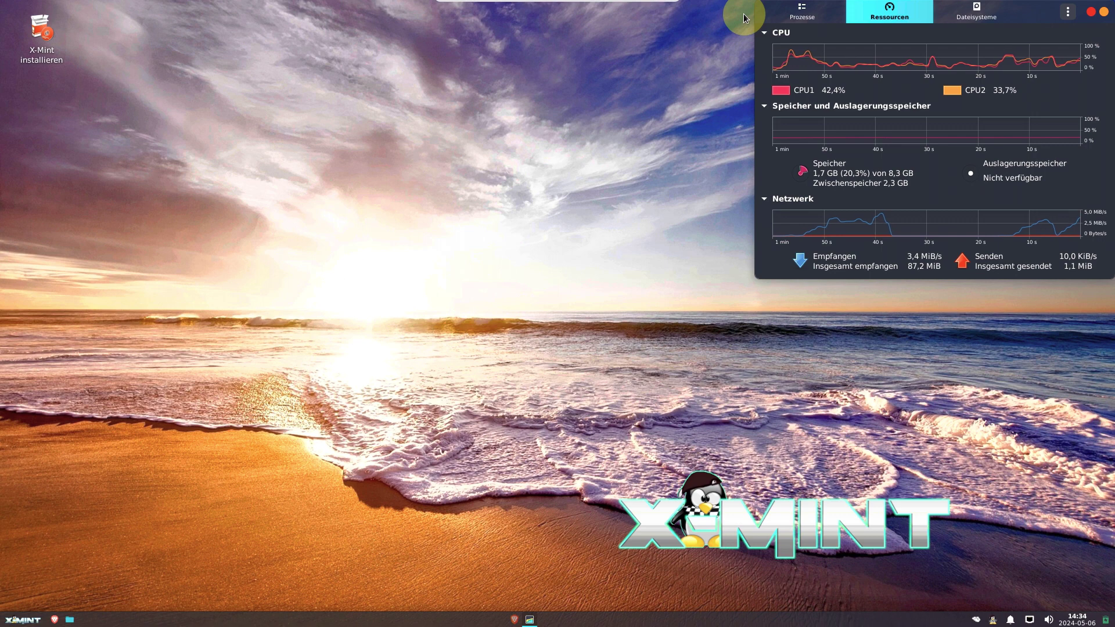
Step: Open a new Brave window and close it again
{"action": "left_click", "coordinate": [54, 619]}
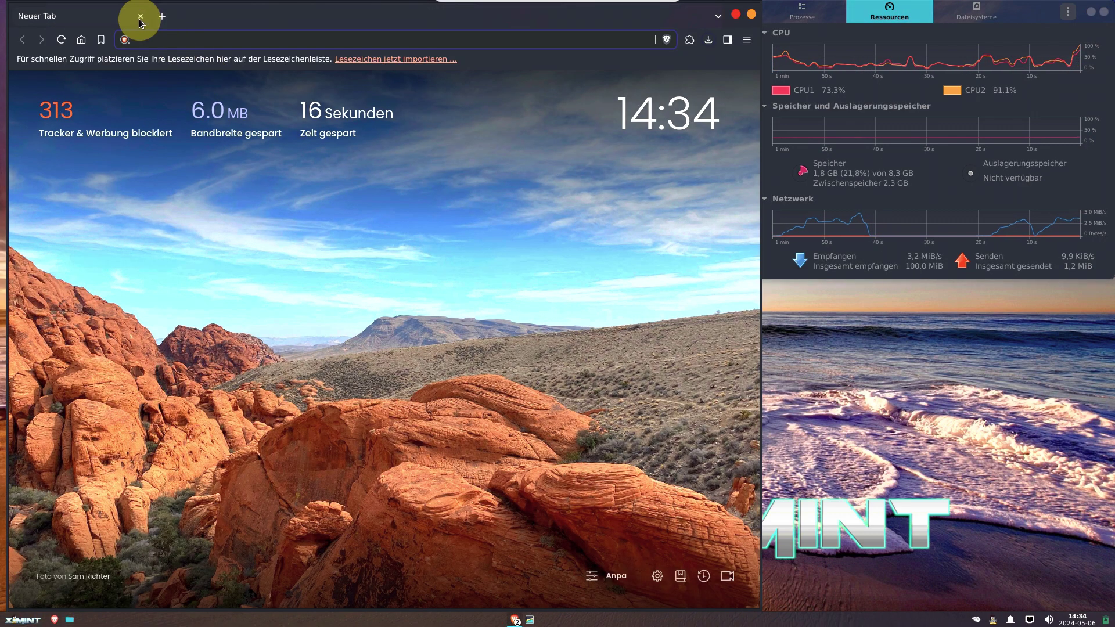
{"action": "left_click", "coordinate": [141, 23]}
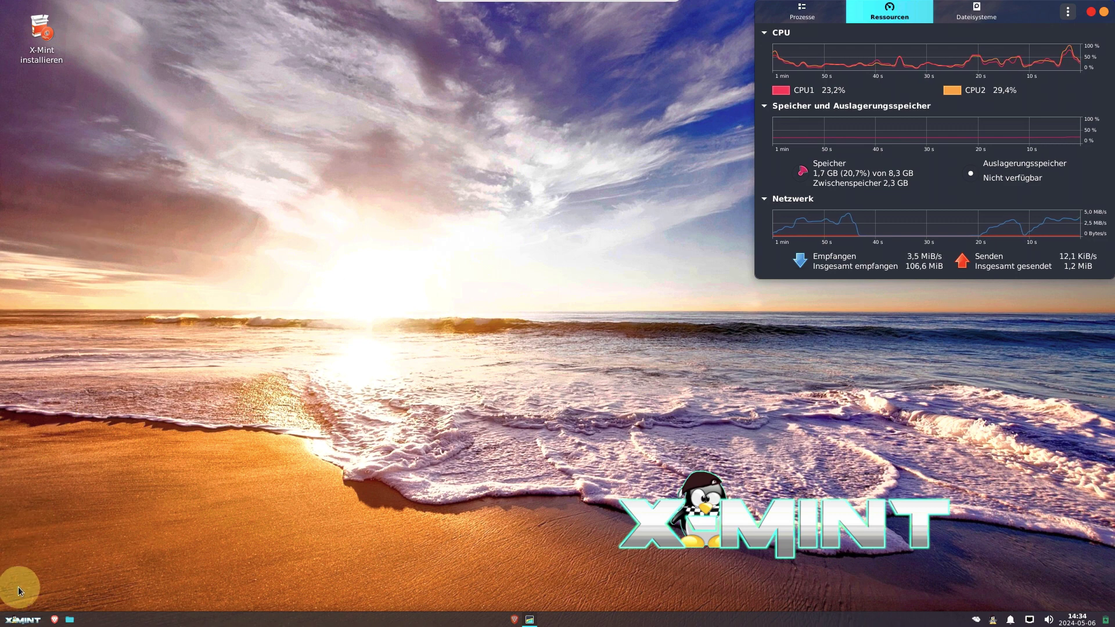
Step: Try to run the X-Mint installer launcher from the desktop and cancel the untrusted launcher dialog
{"action": "right_click", "coordinate": [35, 59]}
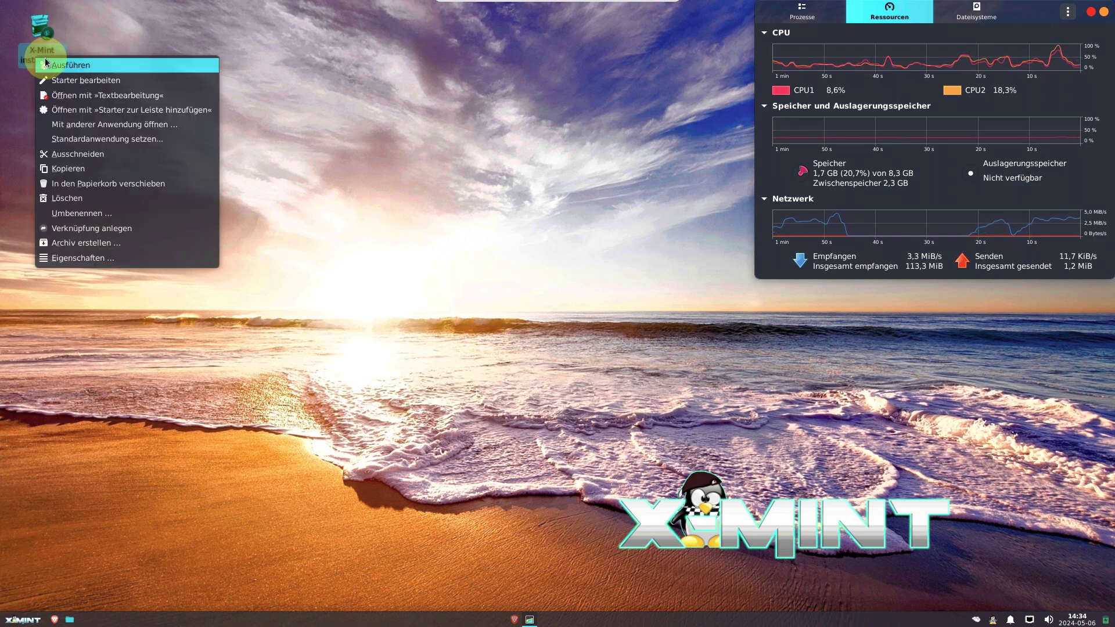
{"action": "left_click", "coordinate": [64, 65]}
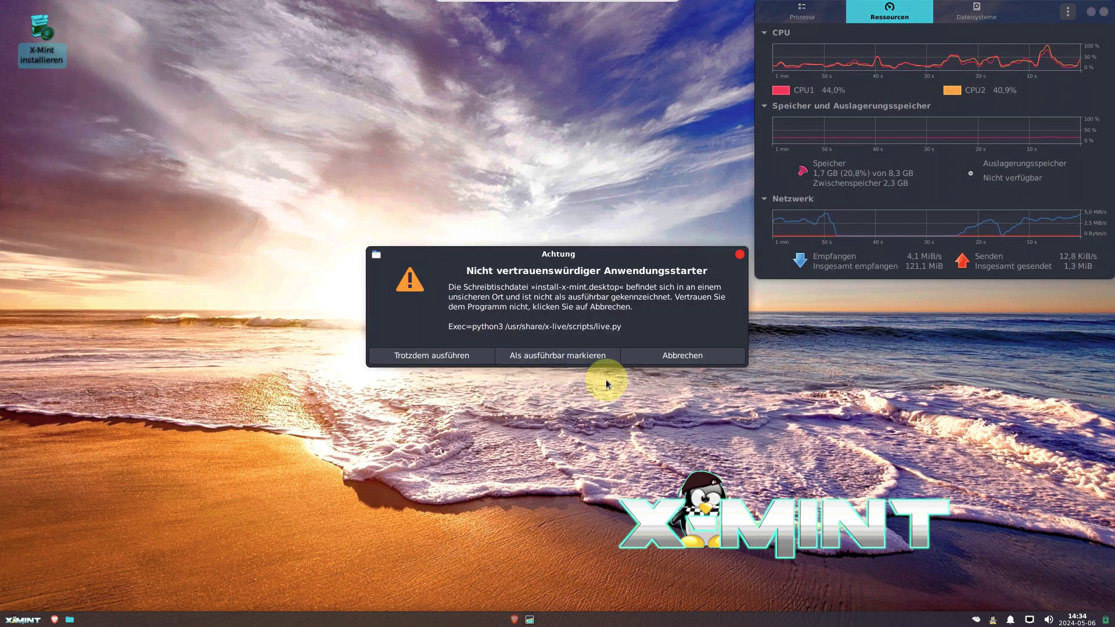
{"action": "left_click", "coordinate": [645, 360]}
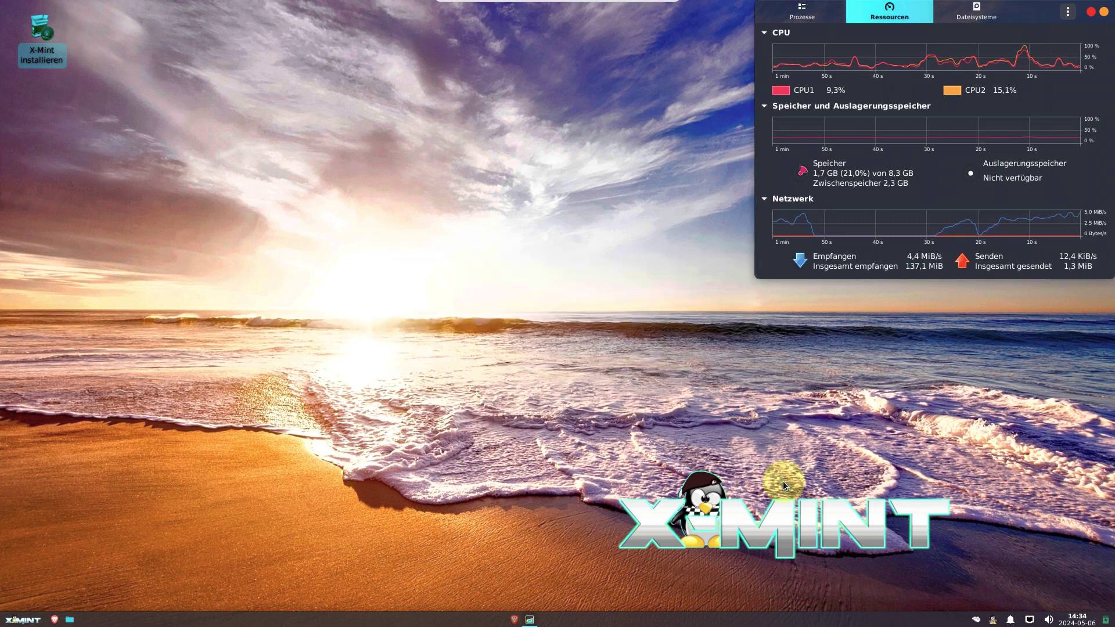
Step: Open the calendar from the panel clock and the audio mixer showing the output devices
{"action": "left_click", "coordinate": [1078, 619]}
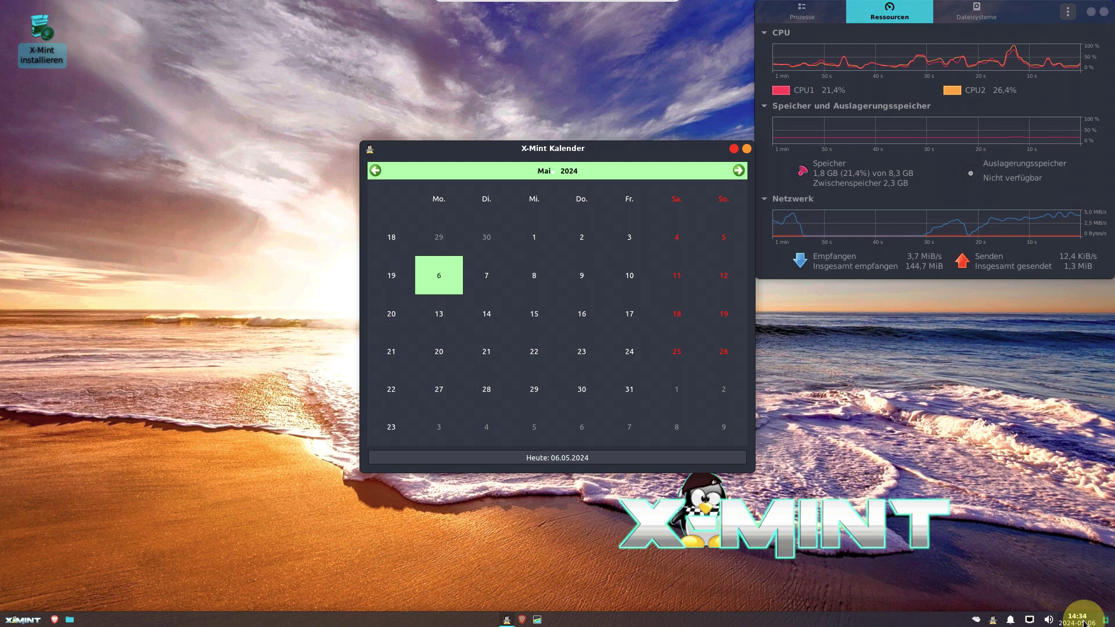
{"action": "left_click", "coordinate": [1053, 620]}
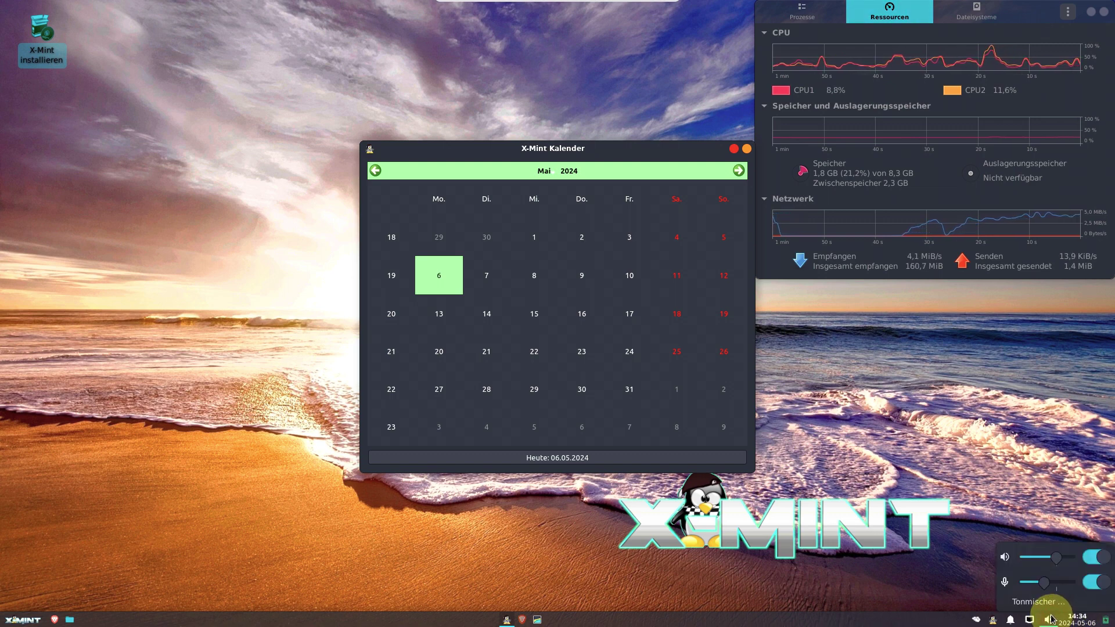
{"action": "left_click", "coordinate": [1035, 601]}
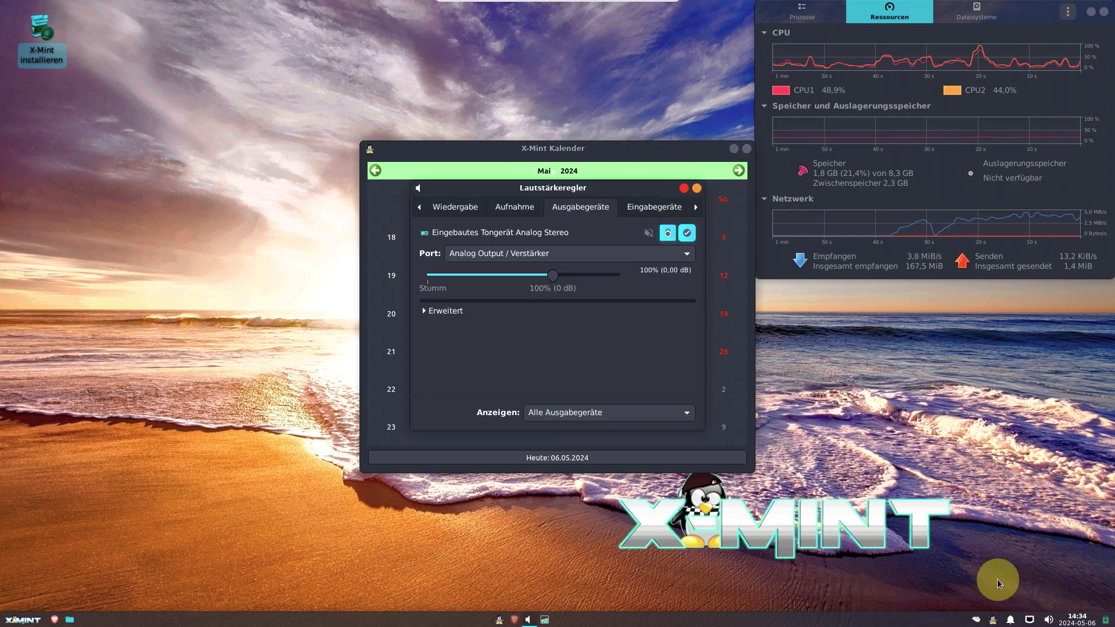
Step: View the network connection options and open the notification settings
{"action": "left_click", "coordinate": [1029, 620]}
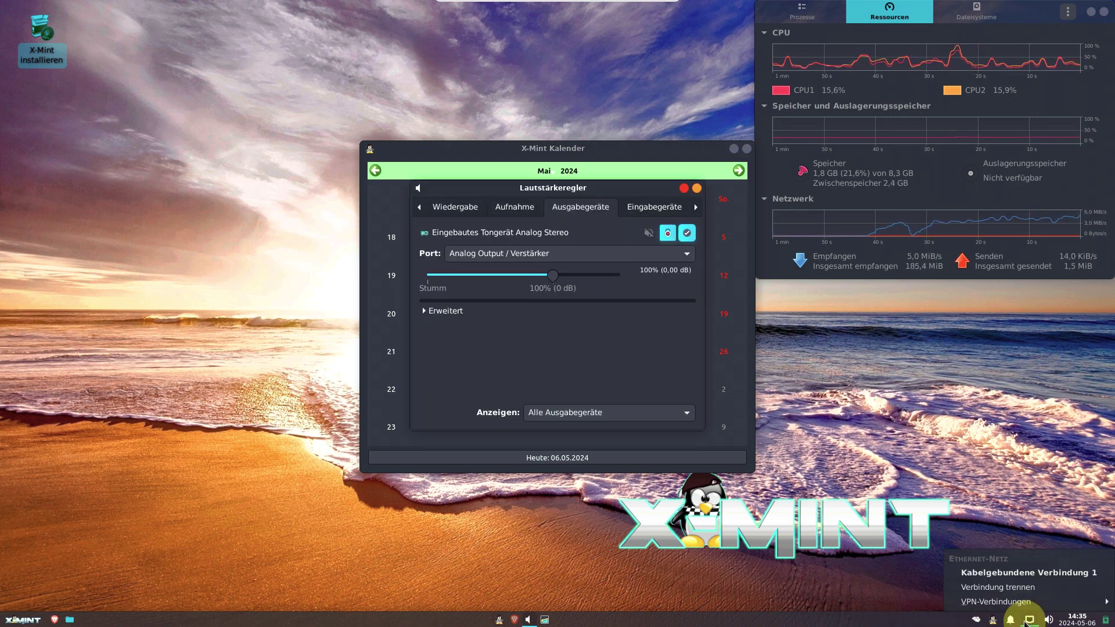
{"action": "left_click", "coordinate": [1010, 621]}
{"action": "left_click", "coordinate": [1010, 620]}
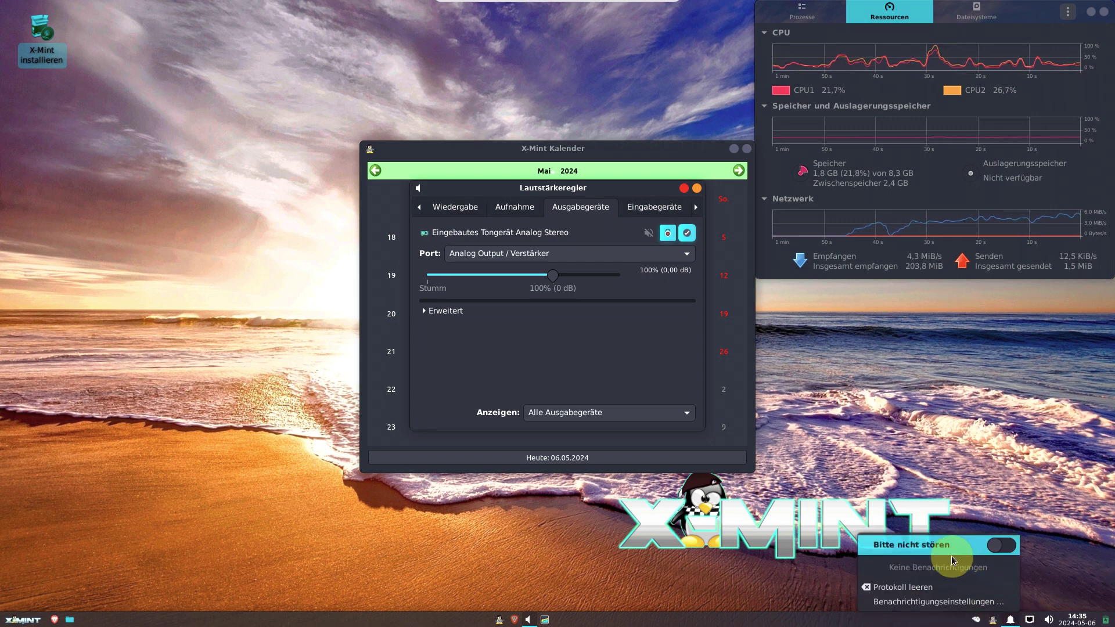
{"action": "left_click", "coordinate": [941, 602]}
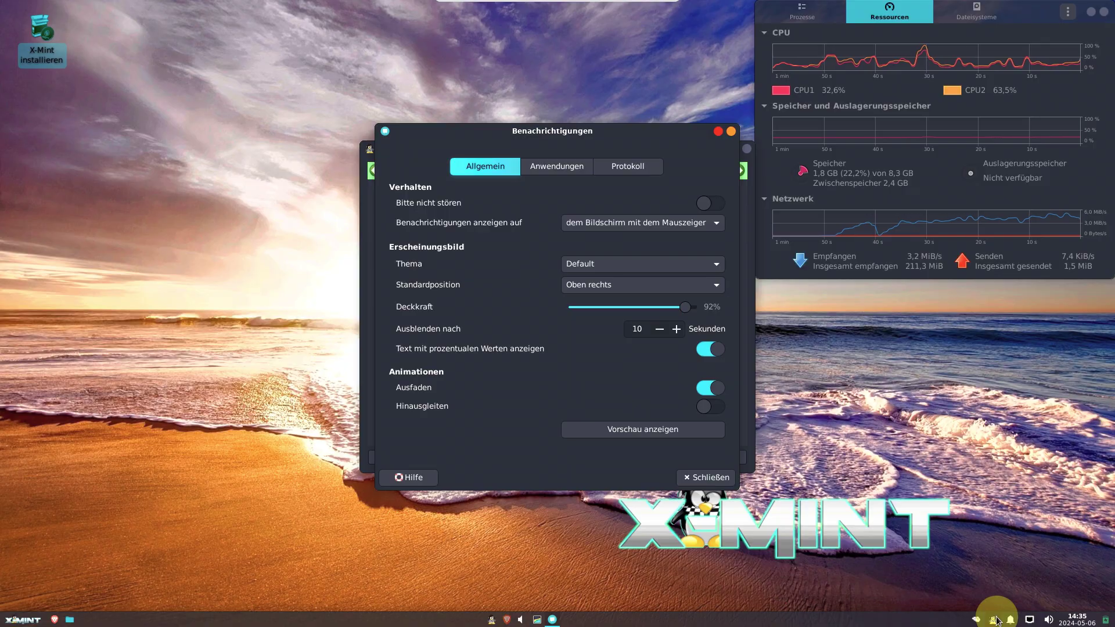
Step: View the X-Mint system overlay with its process list and leave it
{"action": "left_click", "coordinate": [995, 620]}
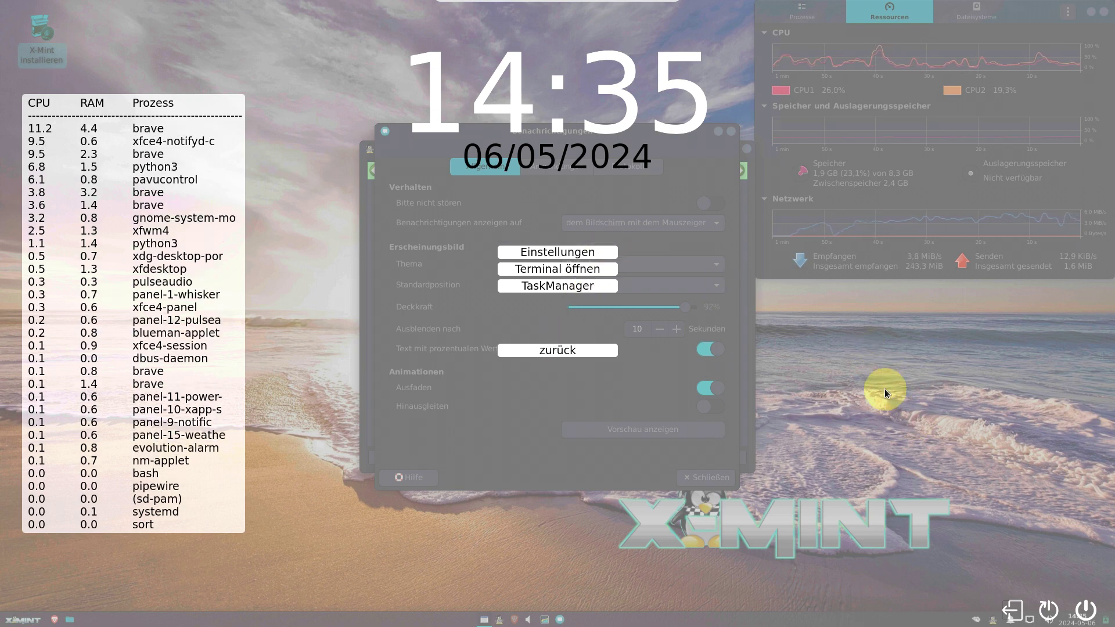
{"action": "left_click", "coordinate": [573, 284]}
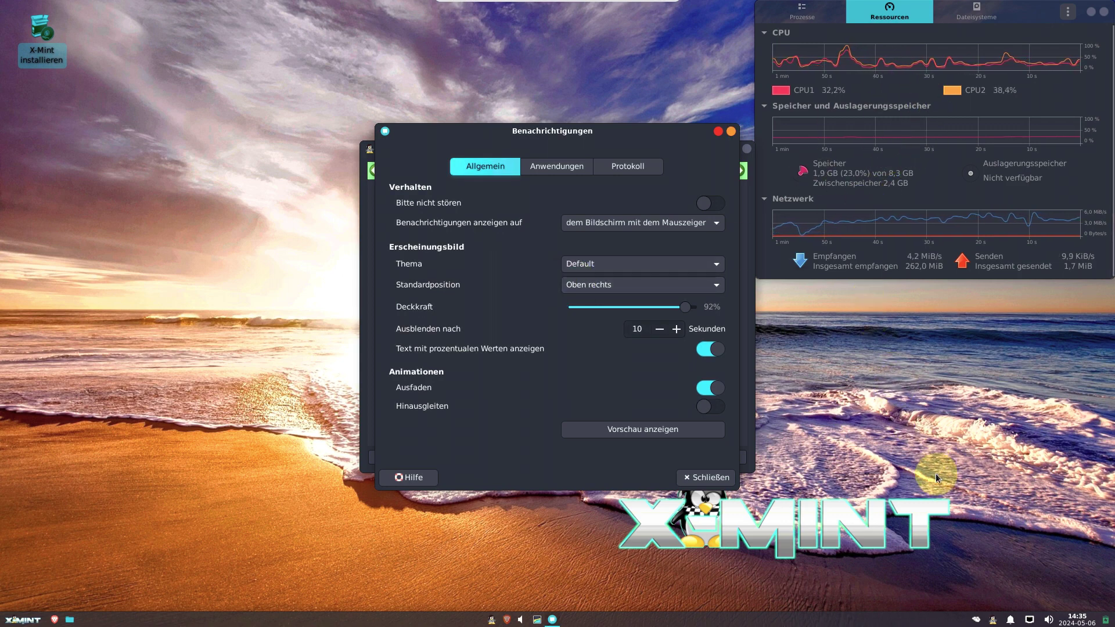
Step: Open the panel's about information from the weather applet's options and close it again
{"action": "right_click", "coordinate": [980, 621]}
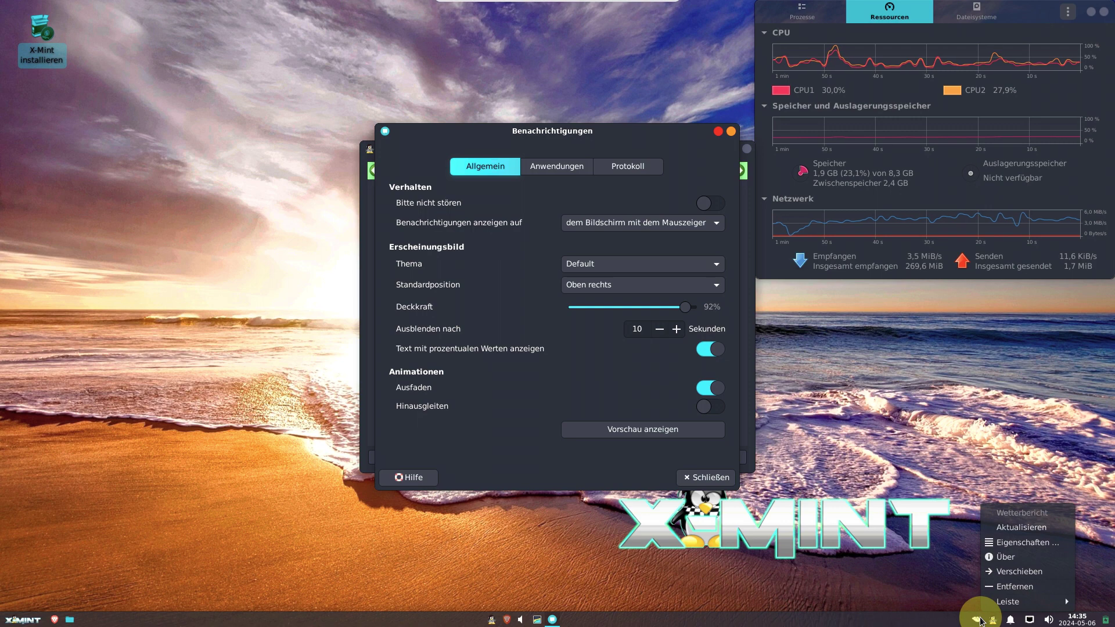
{"action": "mouse_move", "coordinate": [1010, 601]}
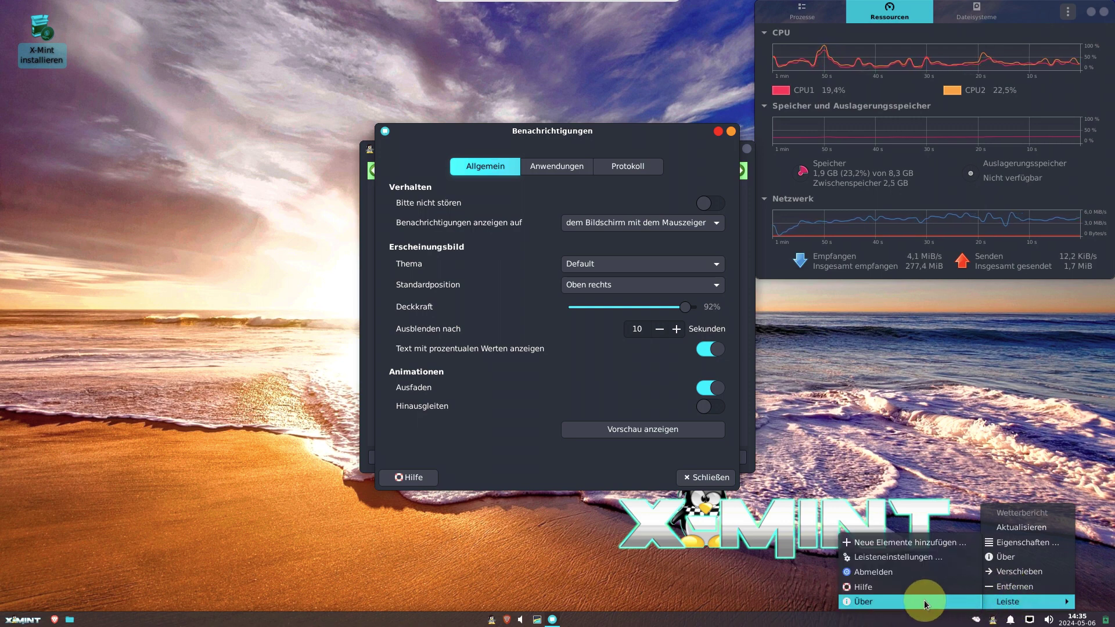
{"action": "left_click", "coordinate": [926, 602]}
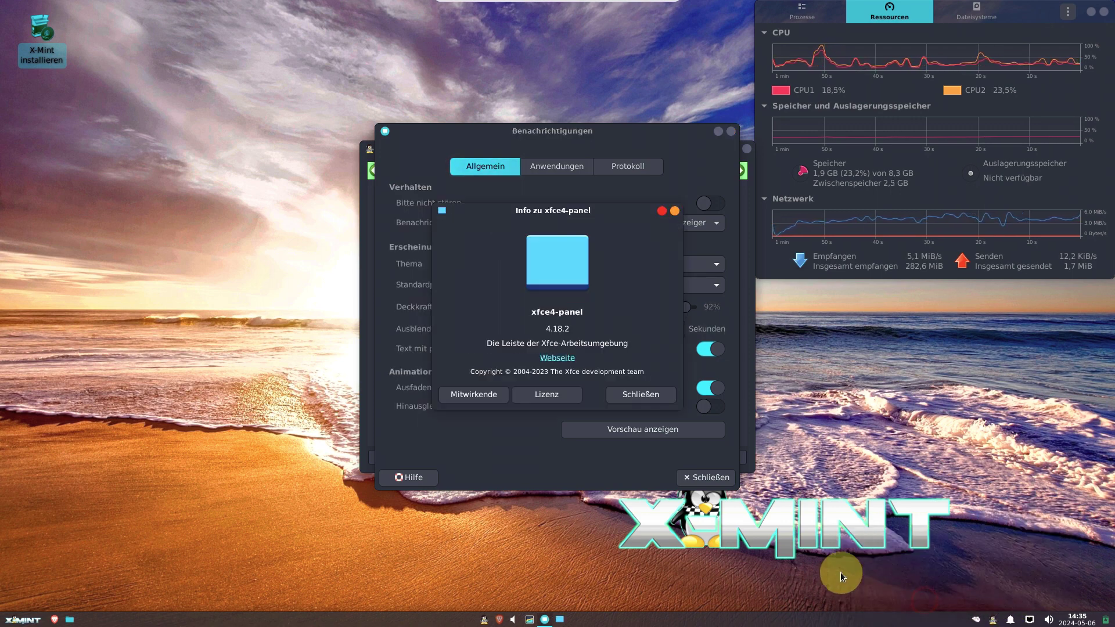
{"action": "left_click", "coordinate": [662, 212]}
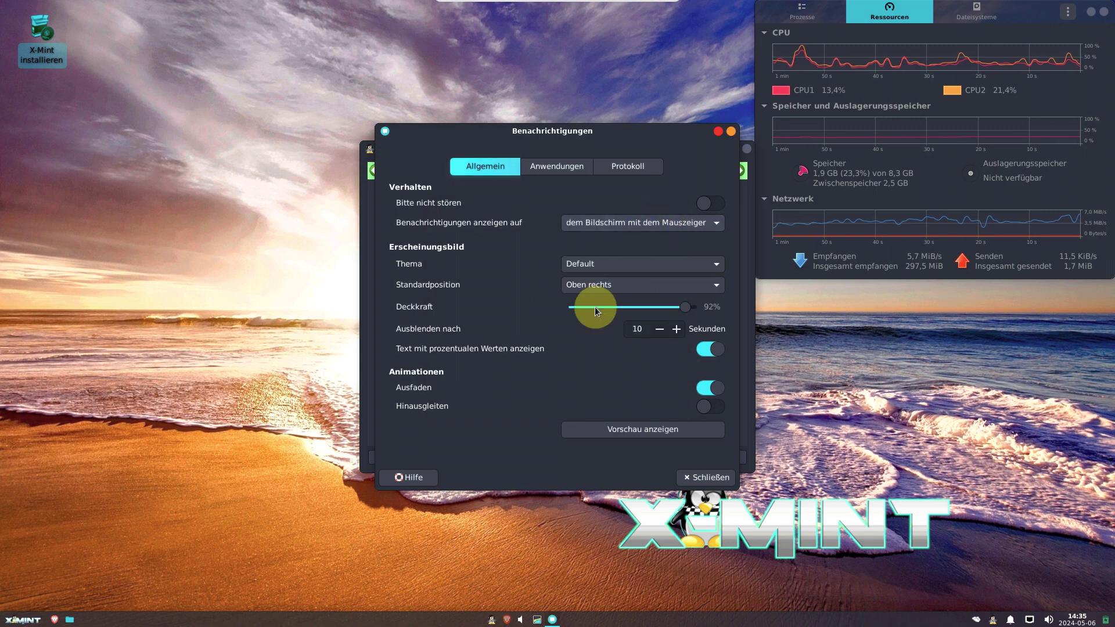
Step: Bring back the minimized Brave window and quit the browser despite the running download
{"action": "right_click", "coordinate": [453, 622]}
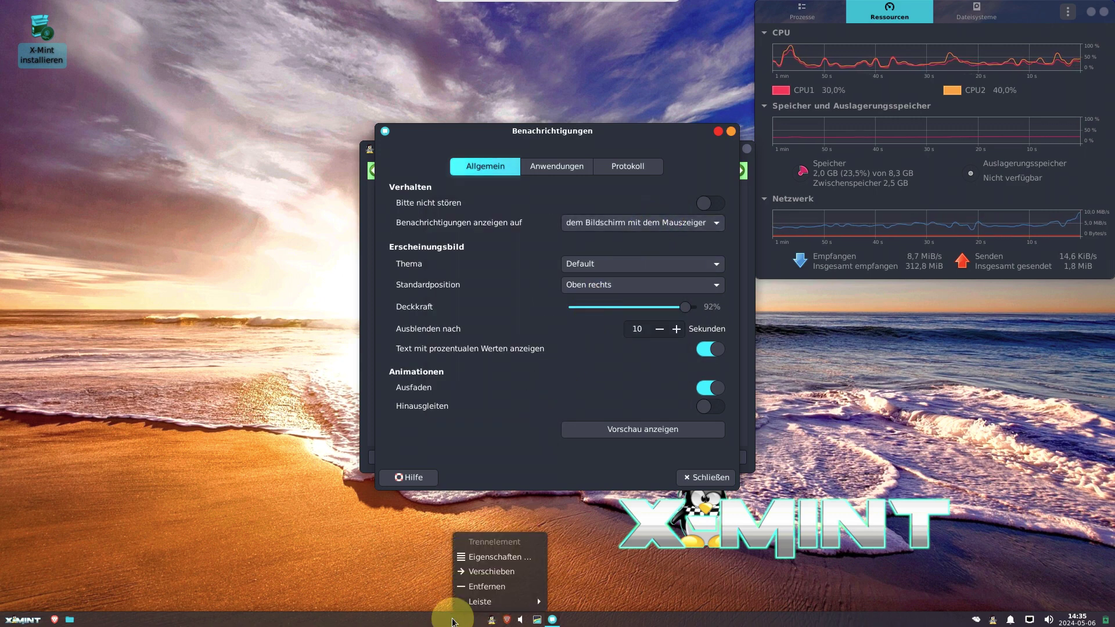
{"action": "left_click", "coordinate": [502, 623]}
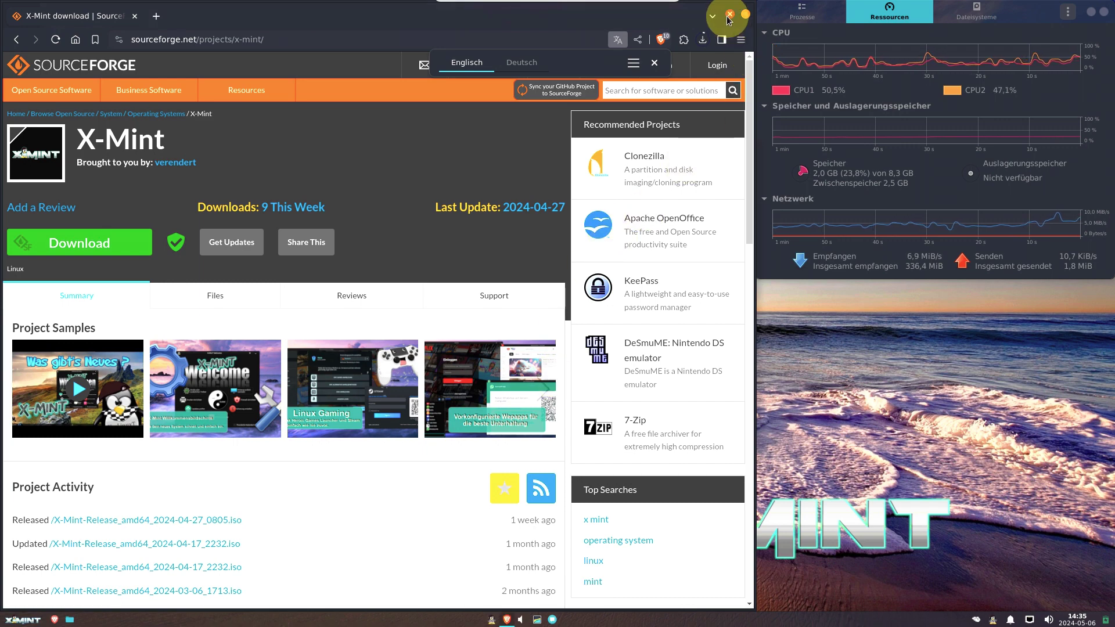
{"action": "left_click", "coordinate": [728, 18]}
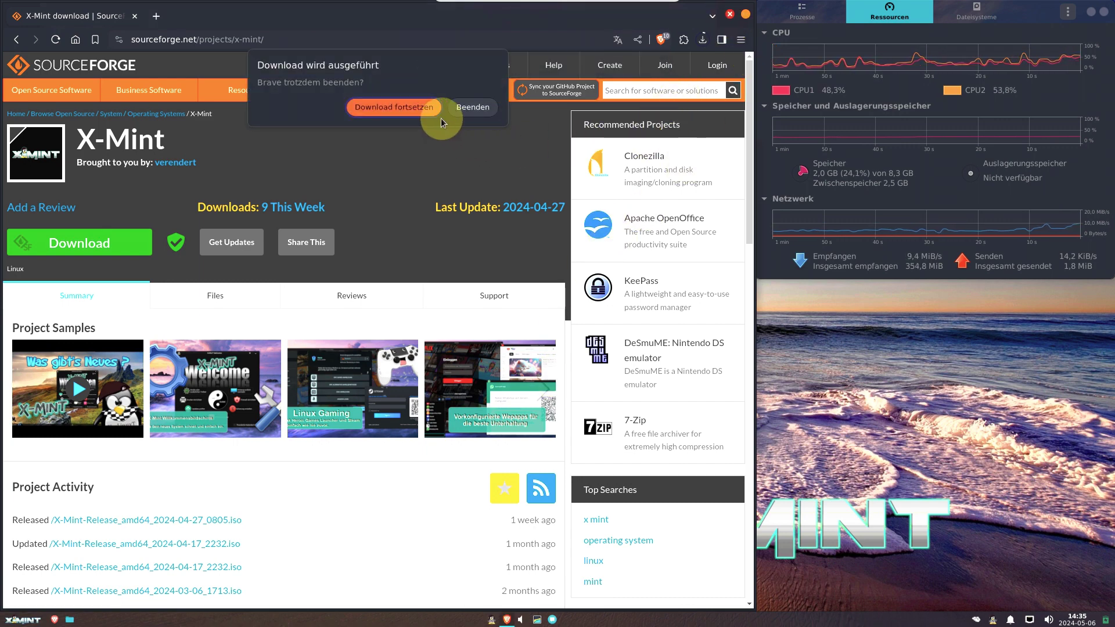
{"action": "left_click", "coordinate": [469, 111]}
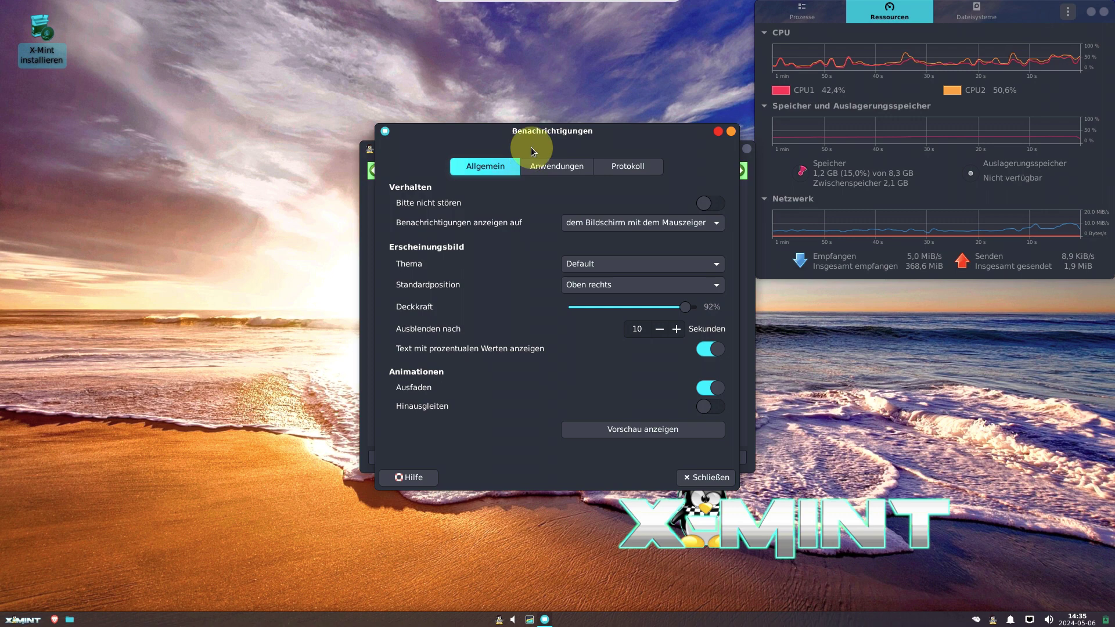
Step: Move the Benachrichtigungen window off the calendar and look through its Anwendungen, Protokoll and Allgemein pages
{"action": "left_click_drag", "start_coordinate": [551, 142], "coordinate": [228, 146]}
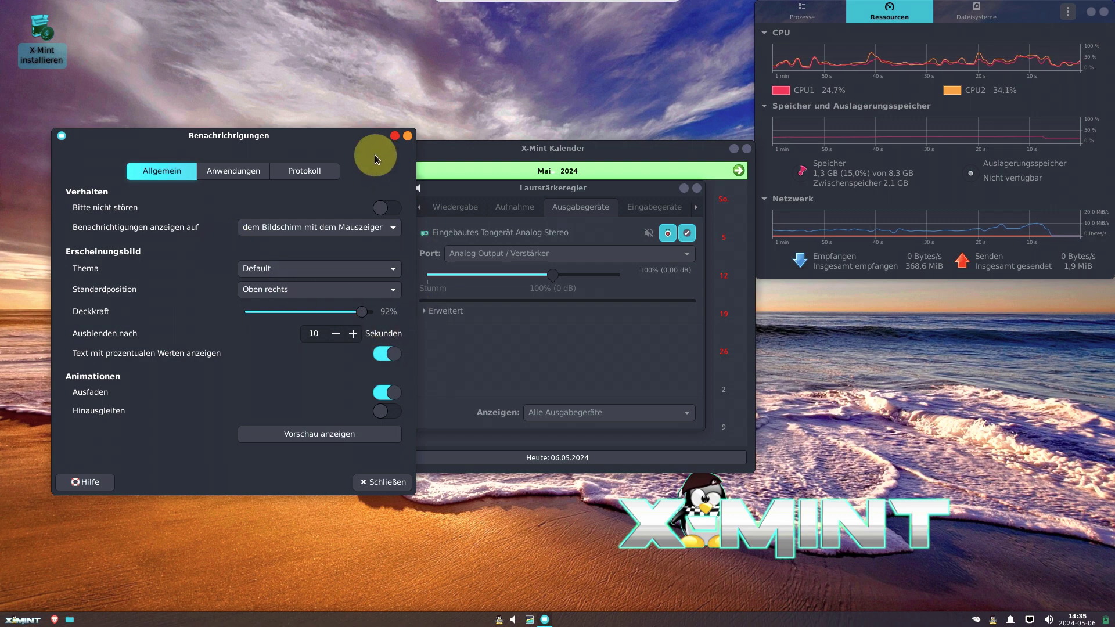
{"action": "left_click", "coordinate": [231, 172]}
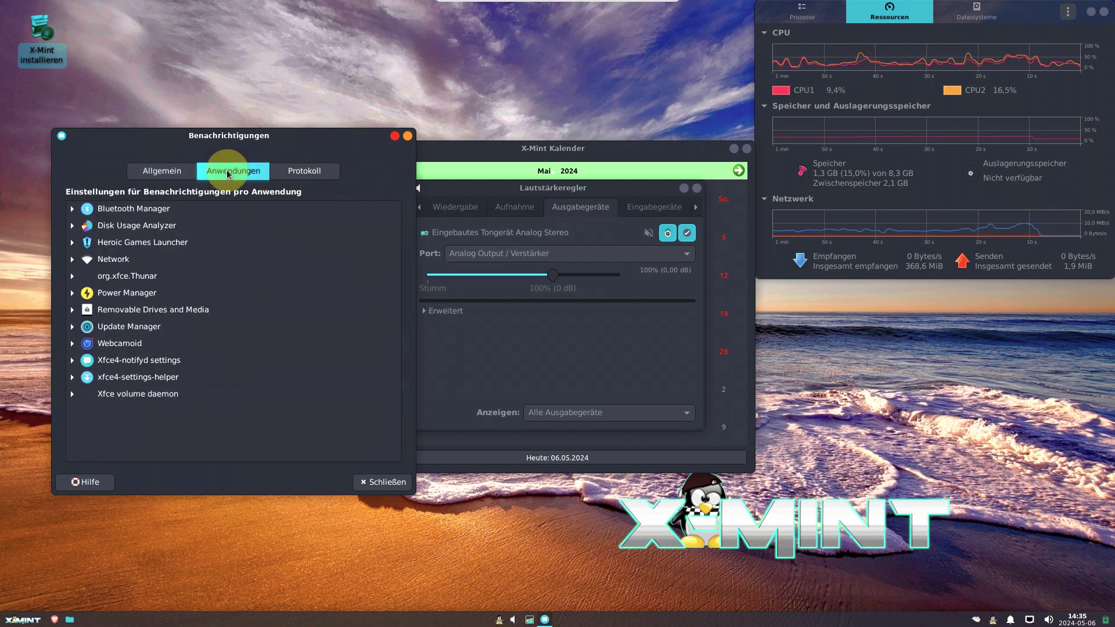
{"action": "left_click", "coordinate": [297, 178]}
{"action": "left_click", "coordinate": [141, 174]}
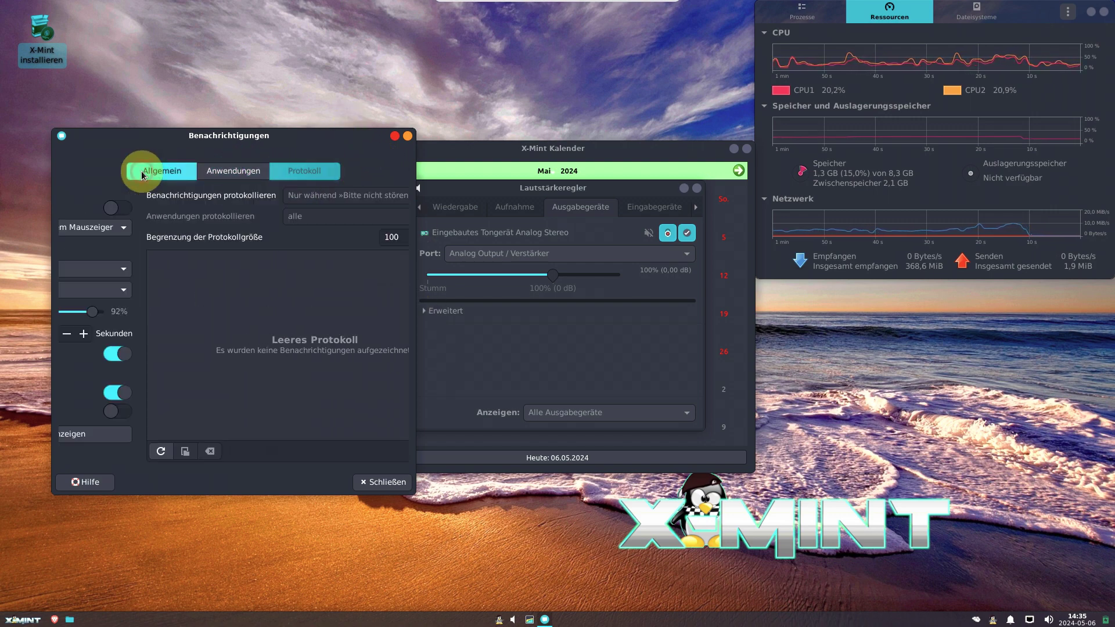
{"action": "left_click", "coordinate": [245, 177]}
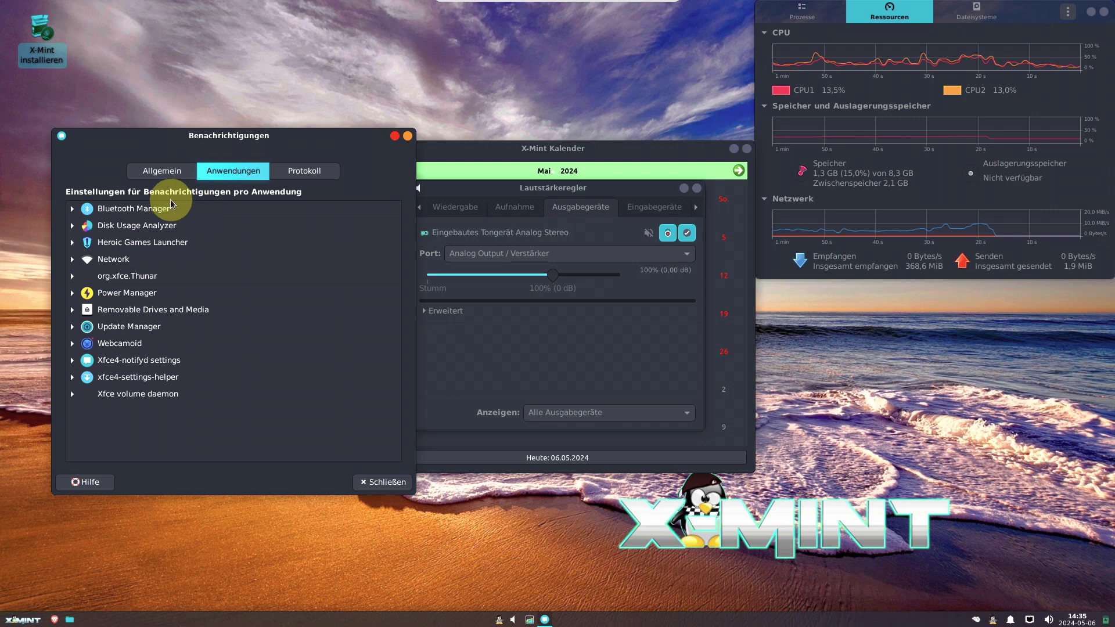
Step: Expand the per-application notification settings of Bluetooth Manager, Disk Usage Analyzer, Heroic Games Launcher and Network
{"action": "left_click", "coordinate": [72, 208]}
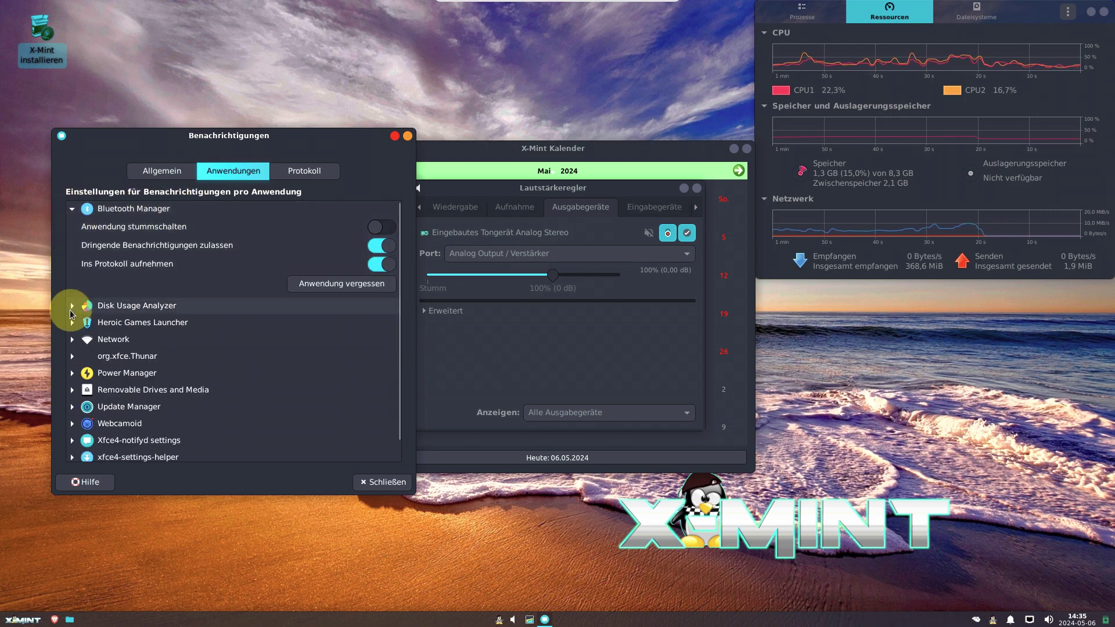
{"action": "left_click", "coordinate": [72, 305]}
{"action": "scroll", "coordinate": [105, 369], "scroll_direction": "down", "scroll_amount": 1}
{"action": "left_click", "coordinate": [72, 369]}
{"action": "scroll", "coordinate": [81, 381], "scroll_direction": "down", "scroll_amount": 3}
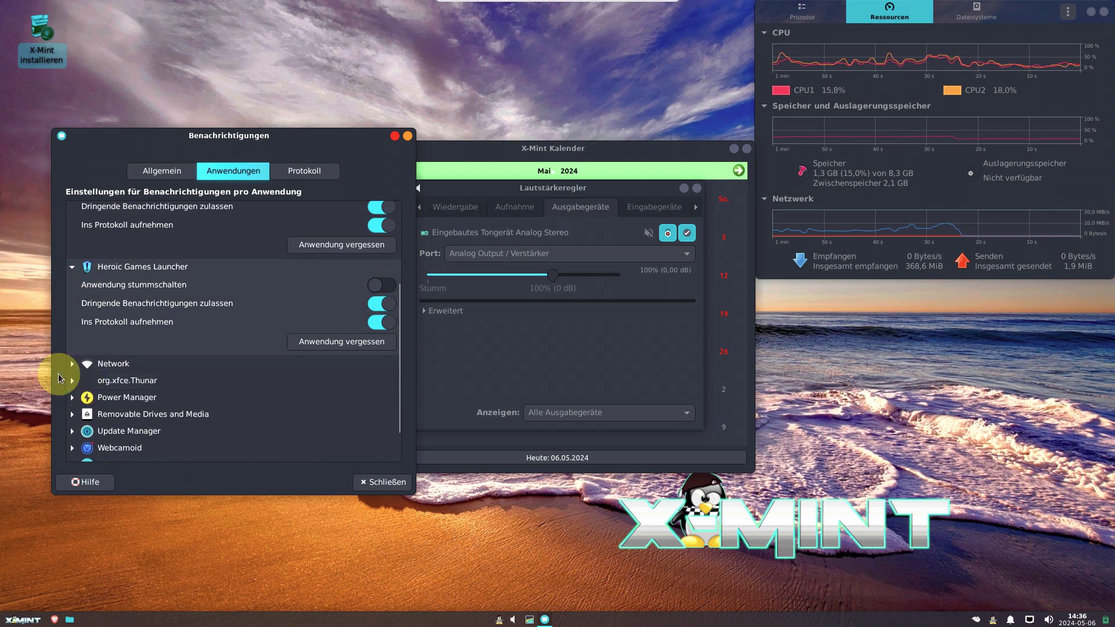
{"action": "left_click", "coordinate": [72, 366]}
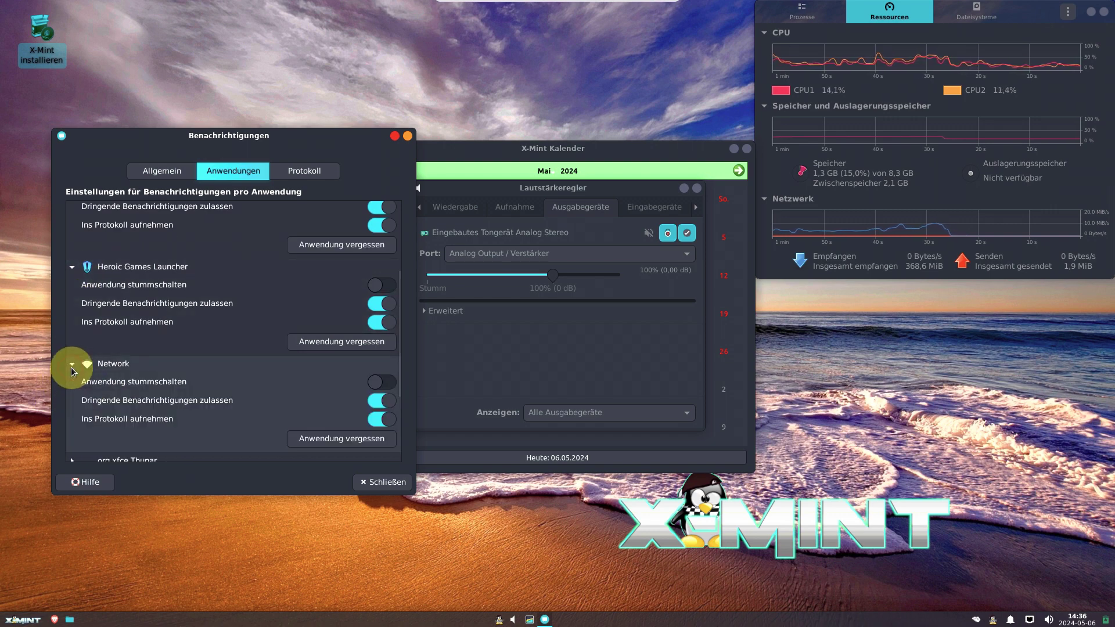
Step: Expand the notification settings of org.xfce.Thunar, Power Manager and Removable Drives and Media
{"action": "scroll", "coordinate": [72, 371], "scroll_direction": "down", "scroll_amount": 4}
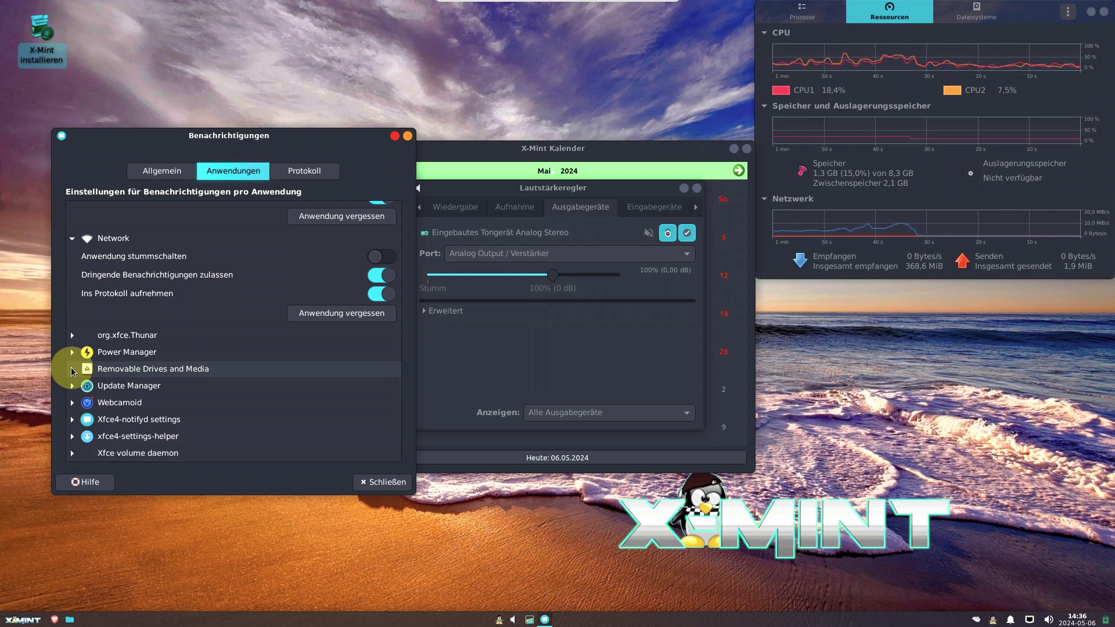
{"action": "left_click", "coordinate": [72, 335]}
{"action": "scroll", "coordinate": [77, 338], "scroll_direction": "down", "scroll_amount": 3}
{"action": "left_click", "coordinate": [73, 352]}
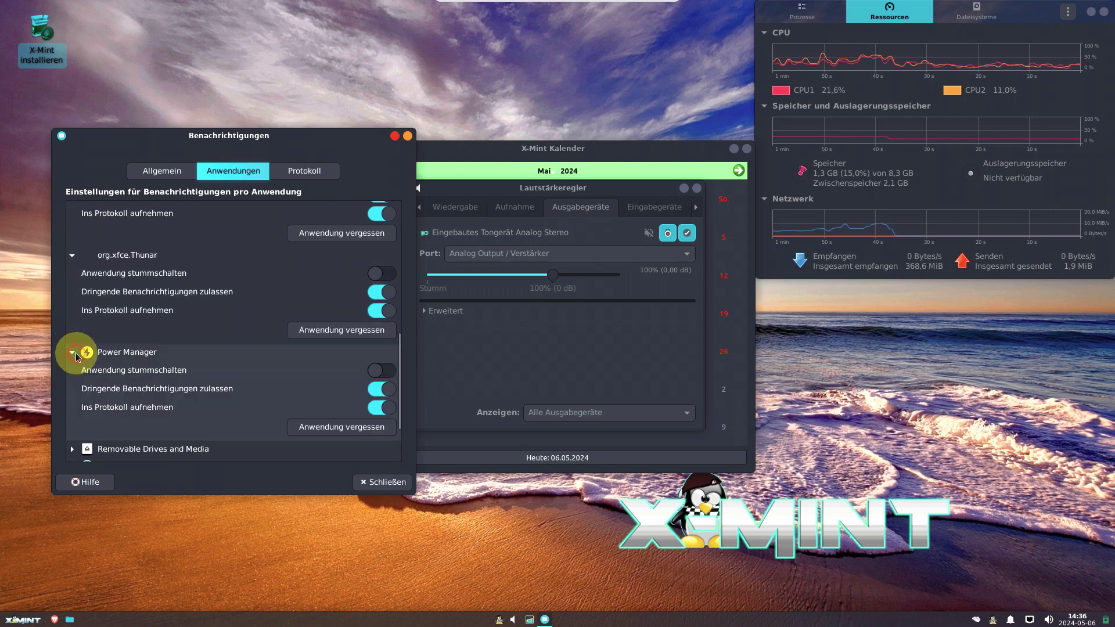
{"action": "scroll", "coordinate": [77, 357], "scroll_direction": "down", "scroll_amount": 3}
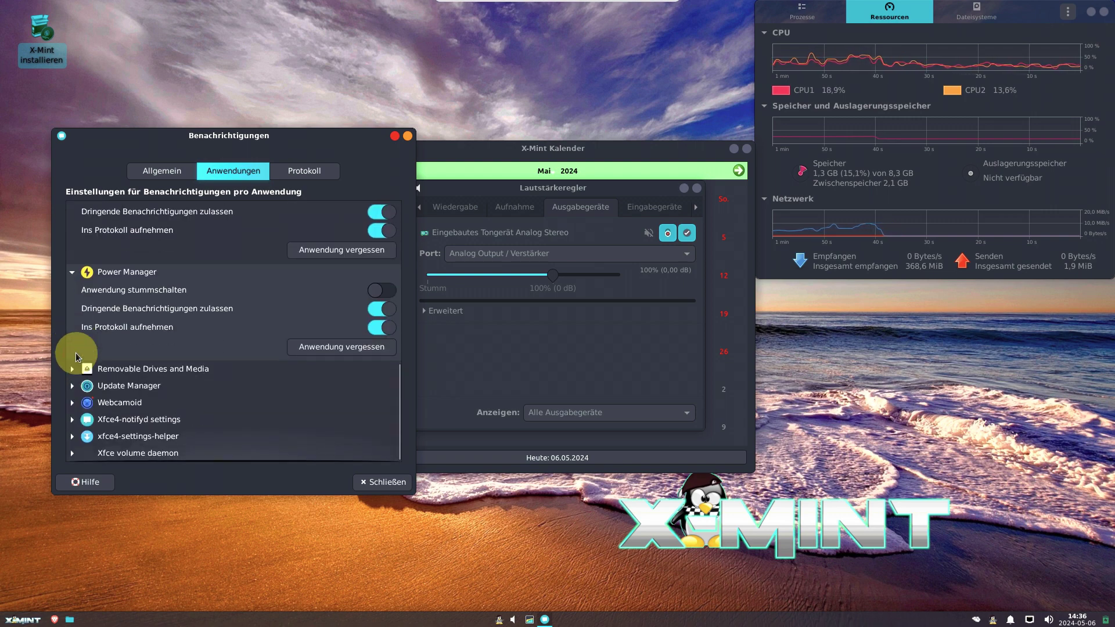
{"action": "left_click", "coordinate": [75, 366]}
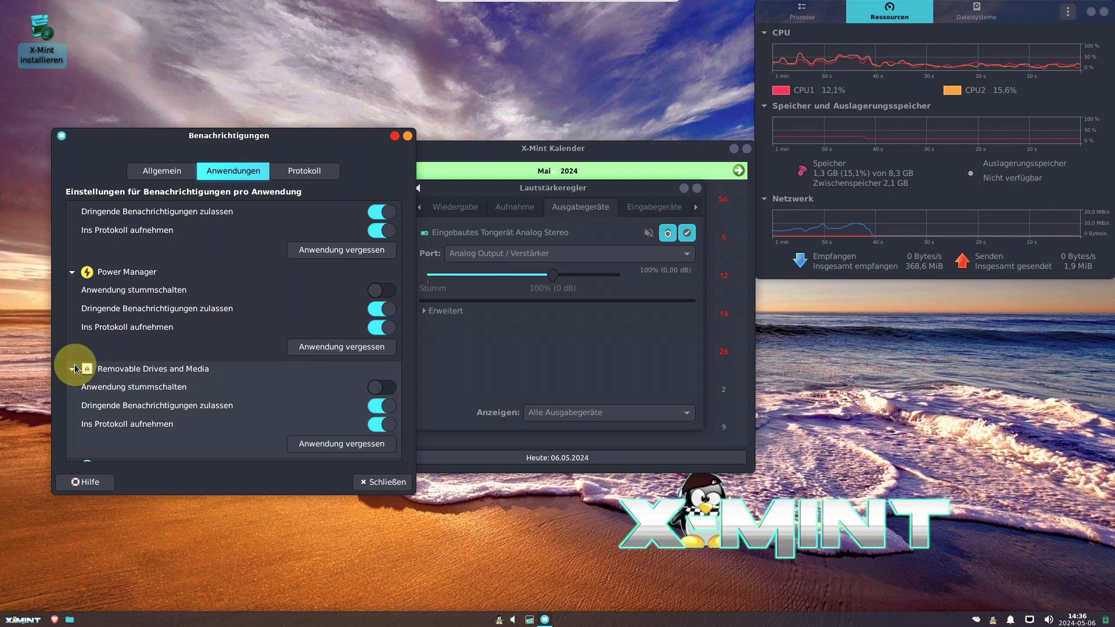
{"action": "scroll", "coordinate": [75, 368], "scroll_direction": "down", "scroll_amount": 3}
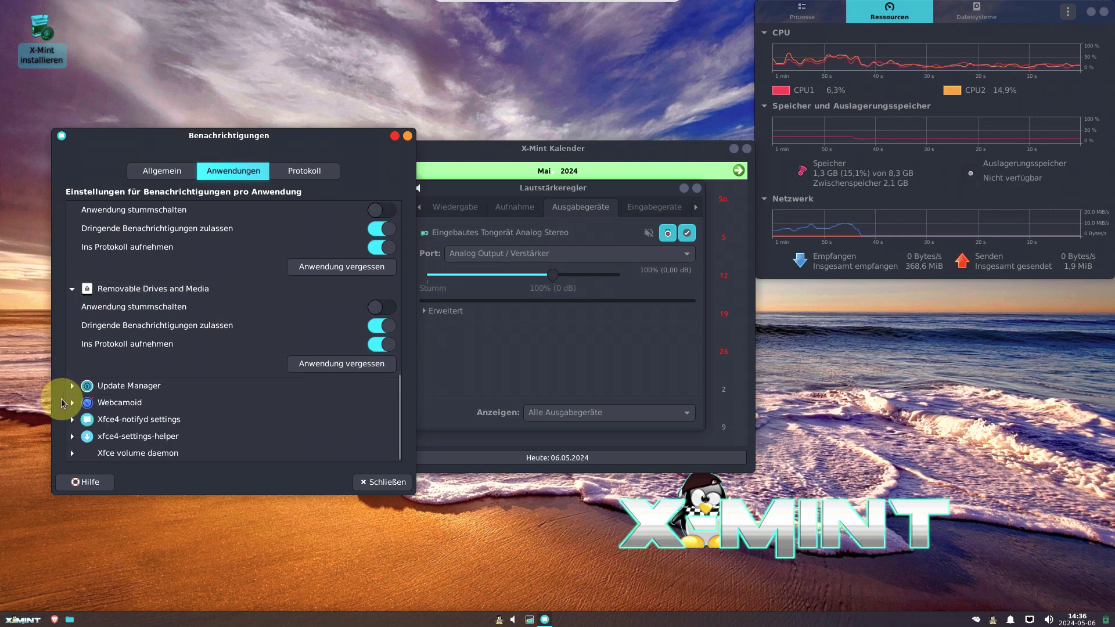
Step: Expand the notification settings of Update Manager, Webcamoid, Xfce4-notifyd settings, xfce4-settings-helper and Xfce volume daemon
{"action": "left_click", "coordinate": [72, 388]}
{"action": "scroll", "coordinate": [72, 393], "scroll_direction": "down", "scroll_amount": 3}
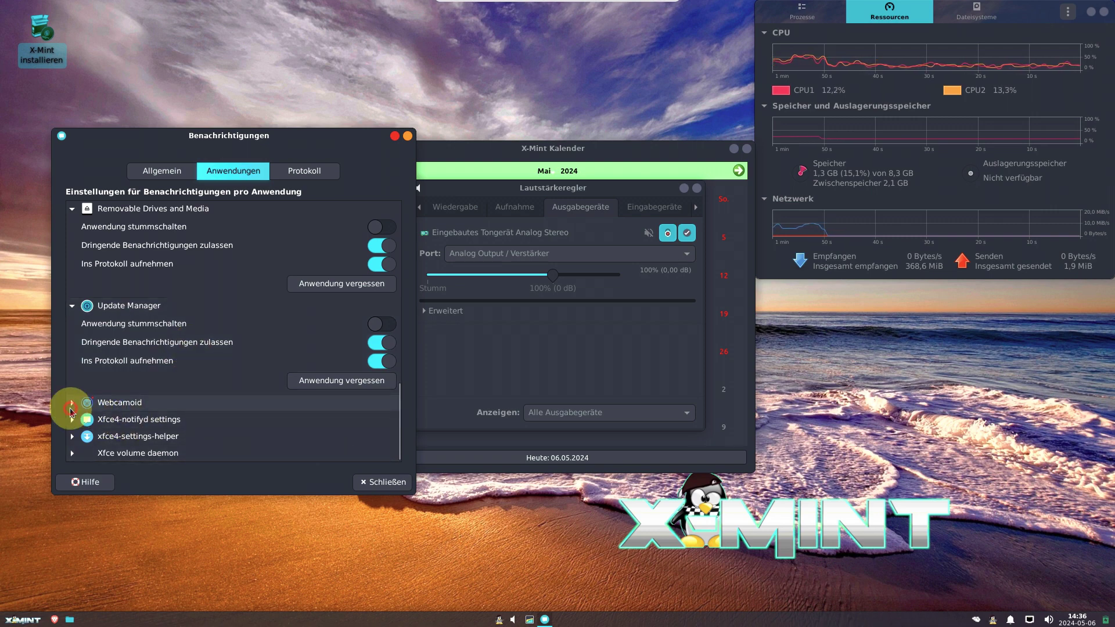
{"action": "left_click", "coordinate": [72, 404]}
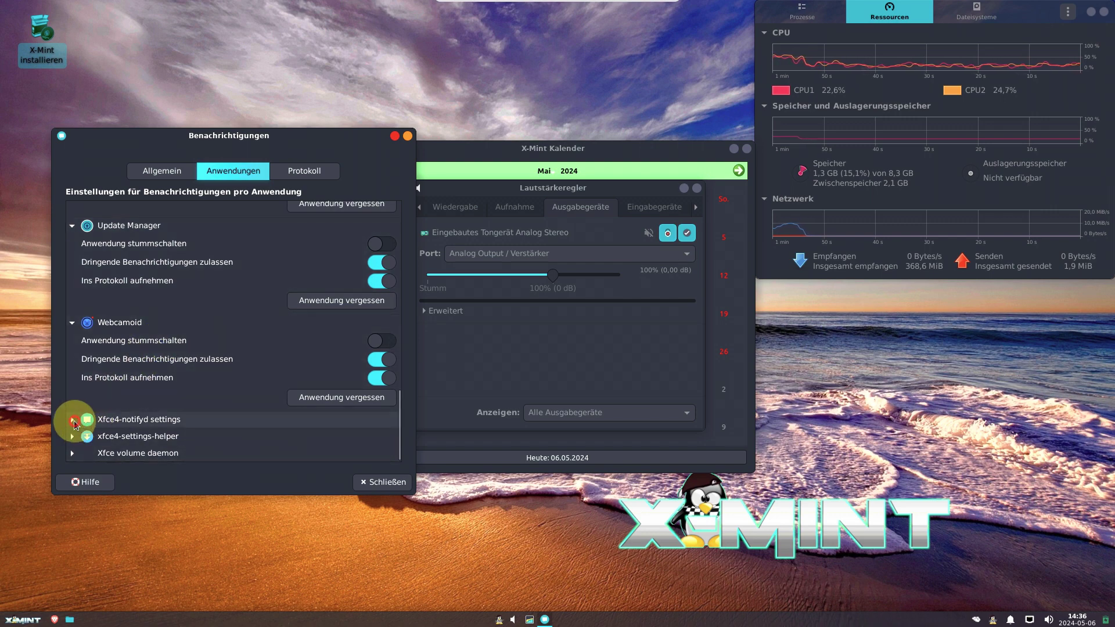
{"action": "left_click", "coordinate": [73, 419]}
{"action": "scroll", "coordinate": [174, 354], "scroll_direction": "down", "scroll_amount": 3}
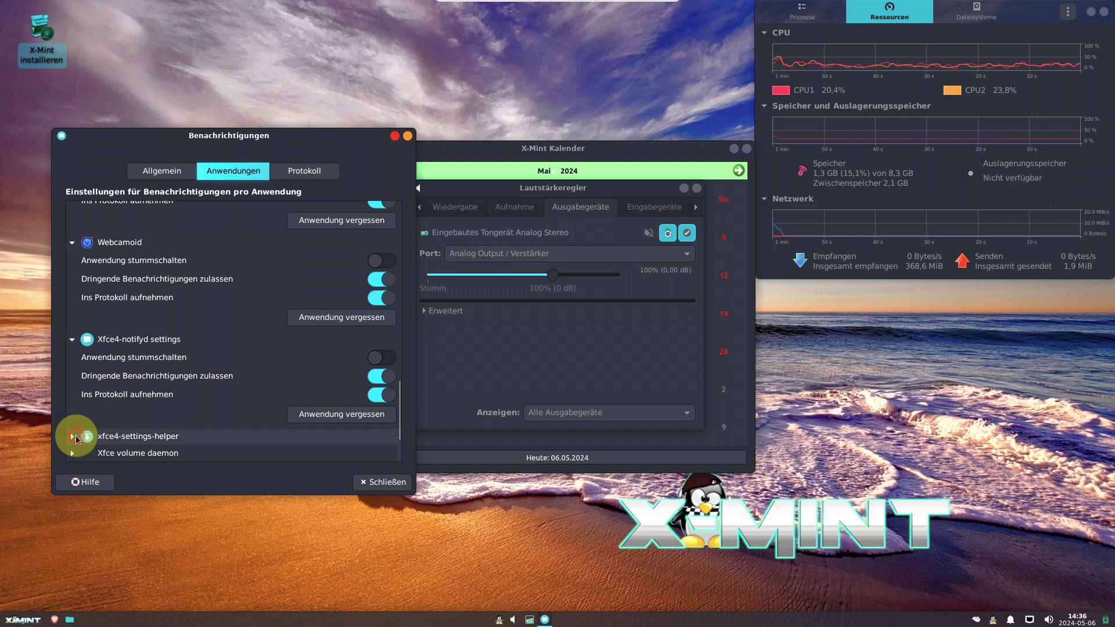
{"action": "left_click", "coordinate": [74, 436]}
{"action": "scroll", "coordinate": [90, 373], "scroll_direction": "down", "scroll_amount": 3}
{"action": "left_click", "coordinate": [73, 453]}
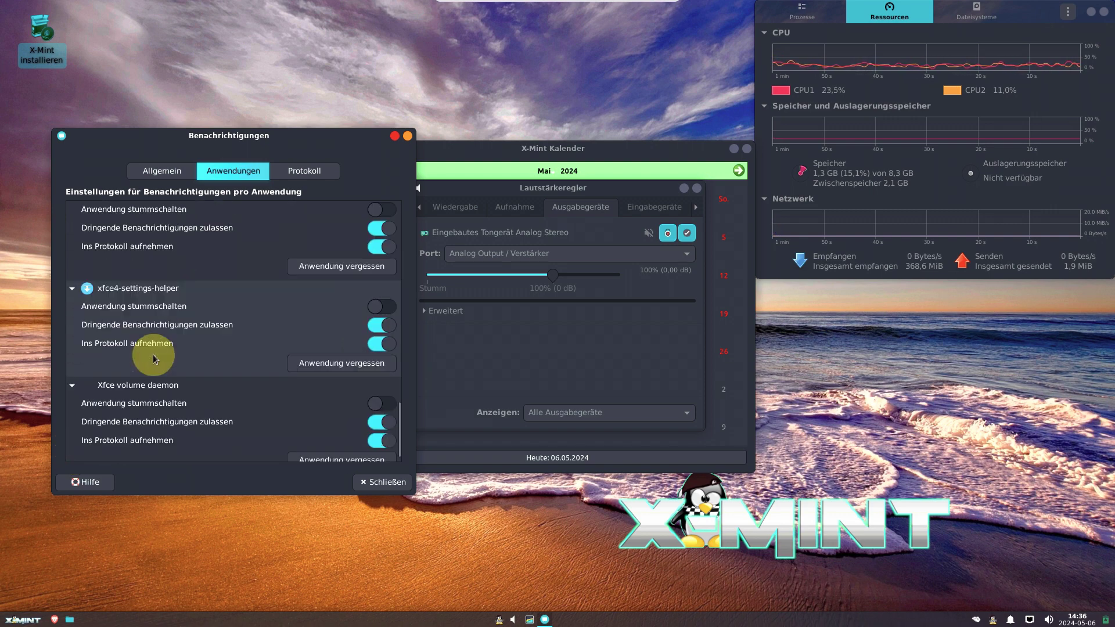
{"action": "scroll", "coordinate": [334, 200], "scroll_direction": "down", "scroll_amount": 3}
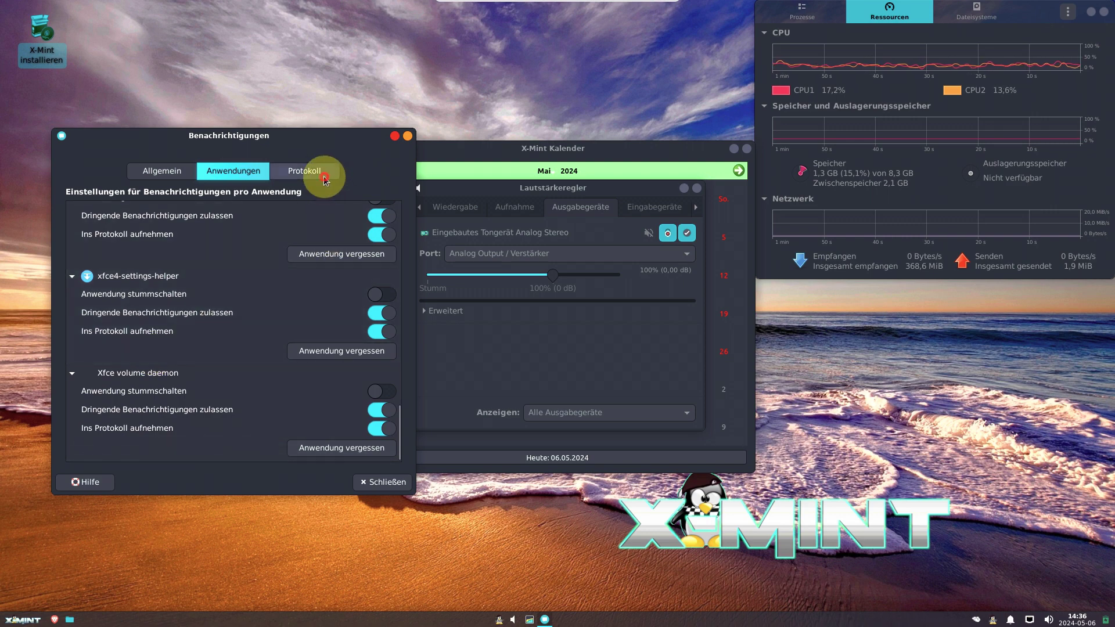
Step: View the notification log settings and close the Benachrichtigungen window
{"action": "left_click", "coordinate": [328, 171]}
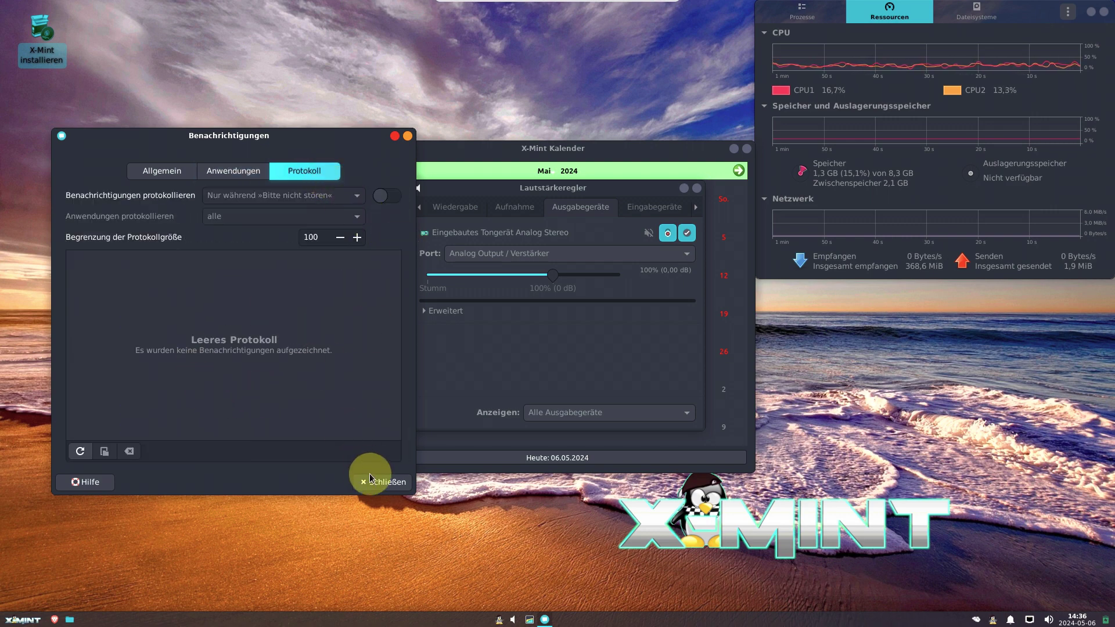
{"action": "left_click", "coordinate": [395, 138]}
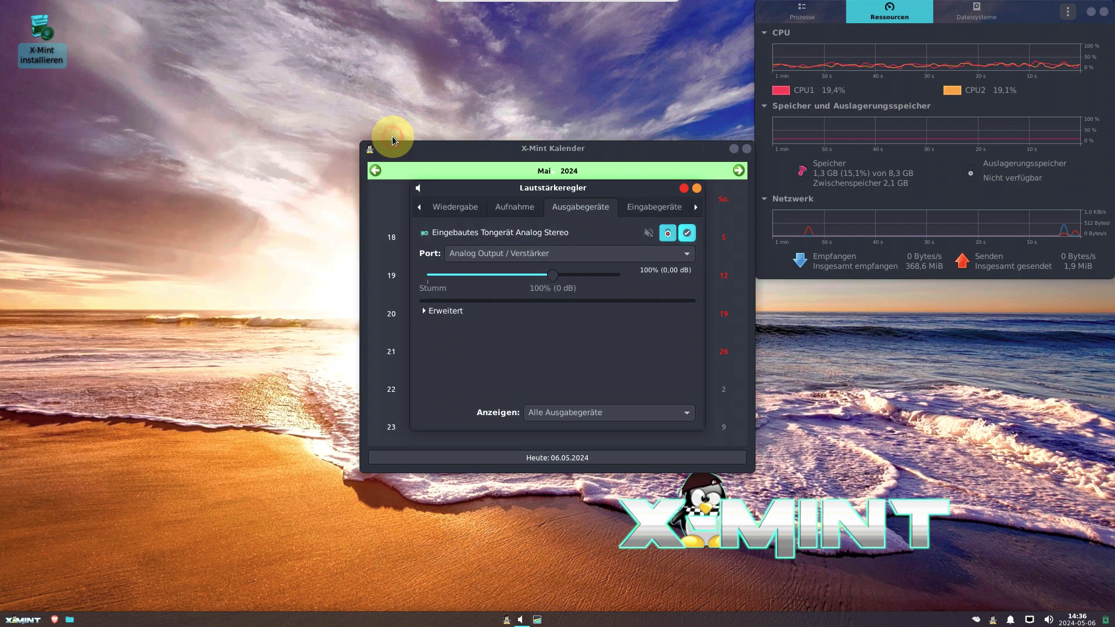
Step: Move the Lautstärkeregler window beside the calendar, view its playback, recording, output, input and configuration settings, and close it
{"action": "left_click_drag", "start_coordinate": [489, 189], "coordinate": [104, 165]}
{"action": "left_click", "coordinate": [96, 180]}
{"action": "left_click", "coordinate": [153, 183]}
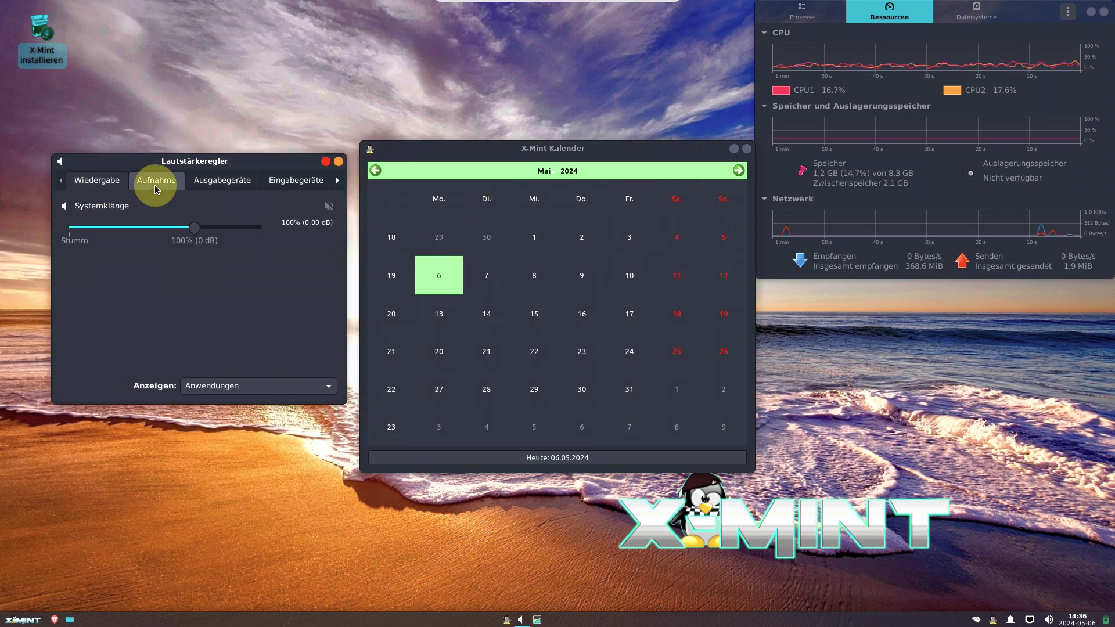
{"action": "left_click", "coordinate": [219, 183]}
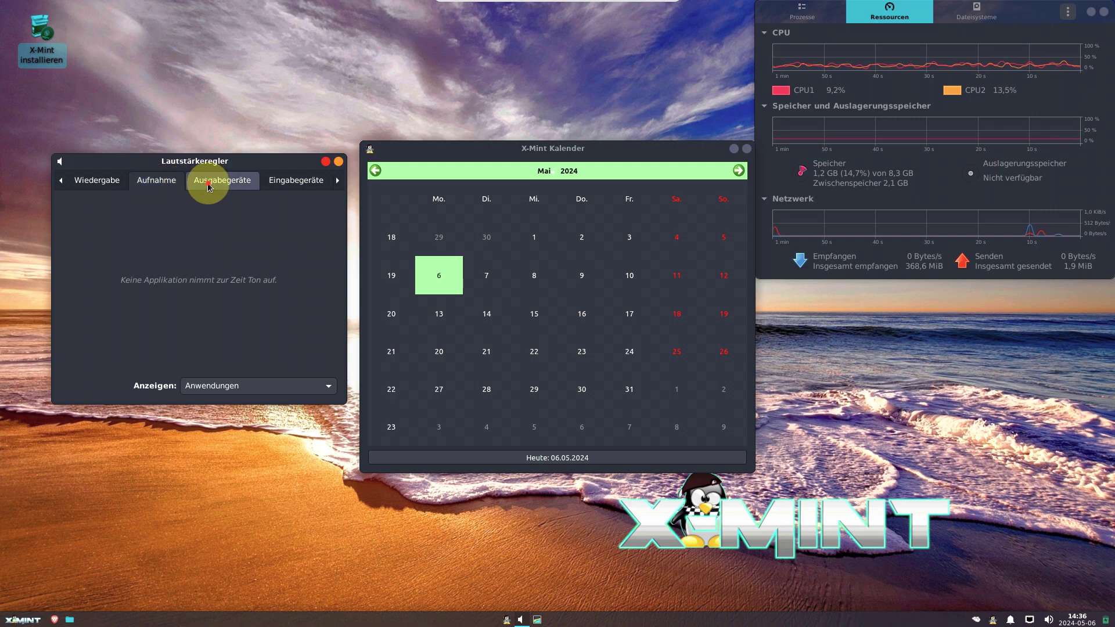
{"action": "left_click", "coordinate": [294, 182]}
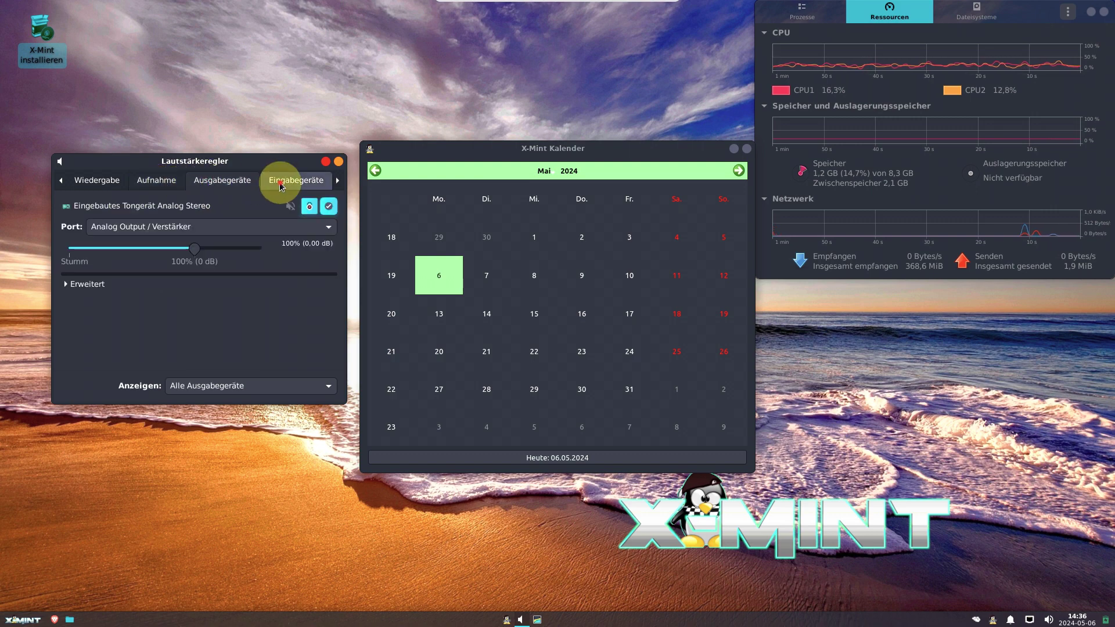
{"action": "left_click", "coordinate": [337, 182]}
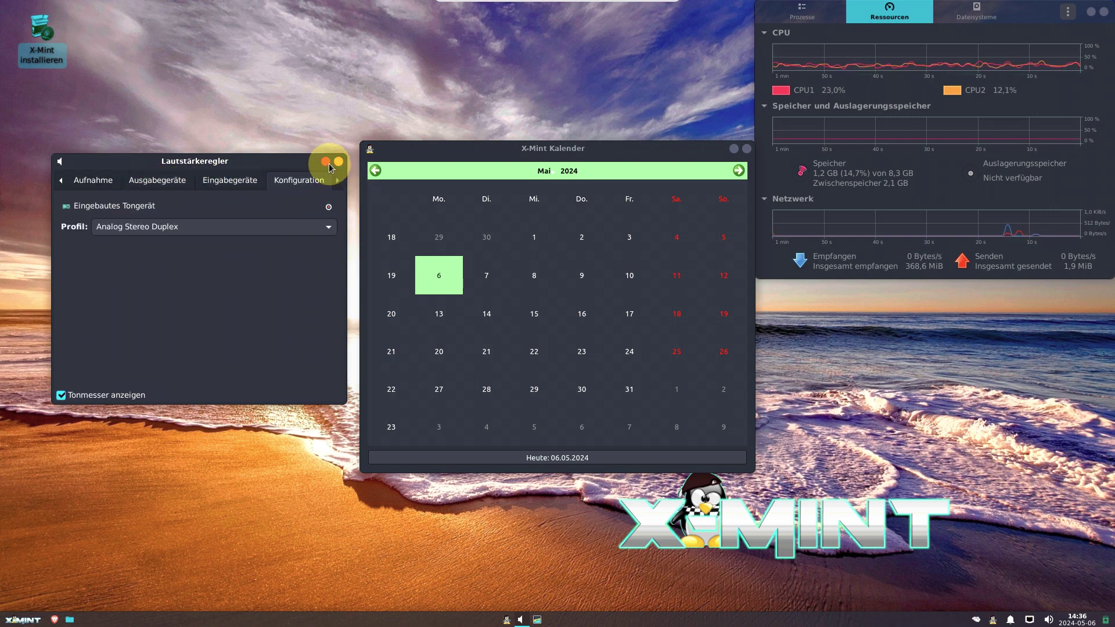
{"action": "left_click", "coordinate": [325, 162]}
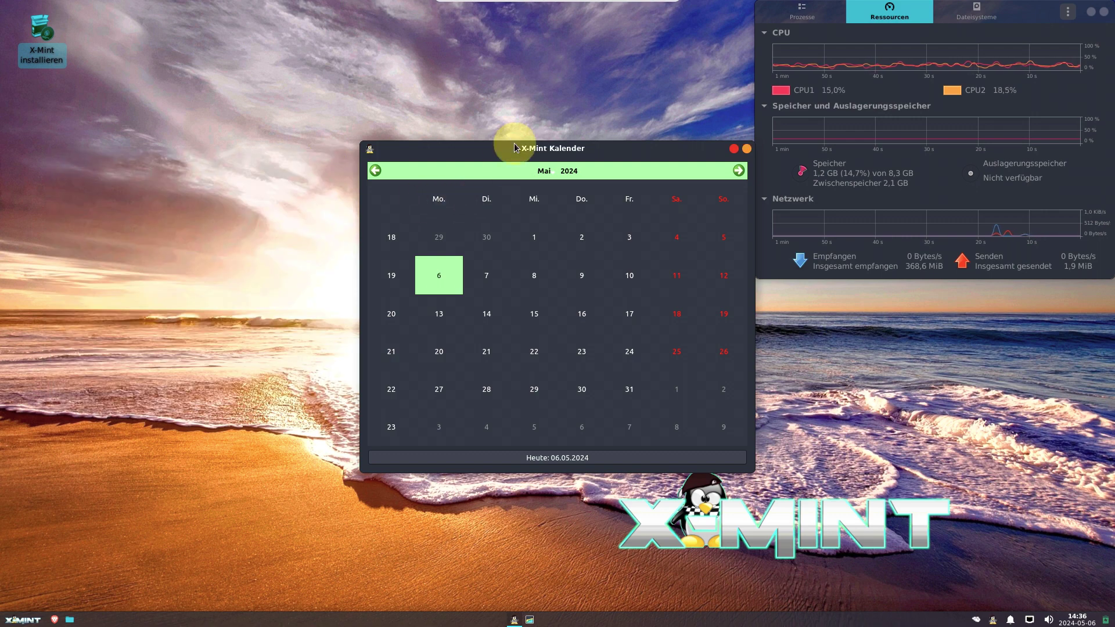
Step: Move the X-Mint Kalender window aside, close it and deselect the installer icon on the desktop
{"action": "left_click_drag", "start_coordinate": [515, 149], "coordinate": [245, 141]}
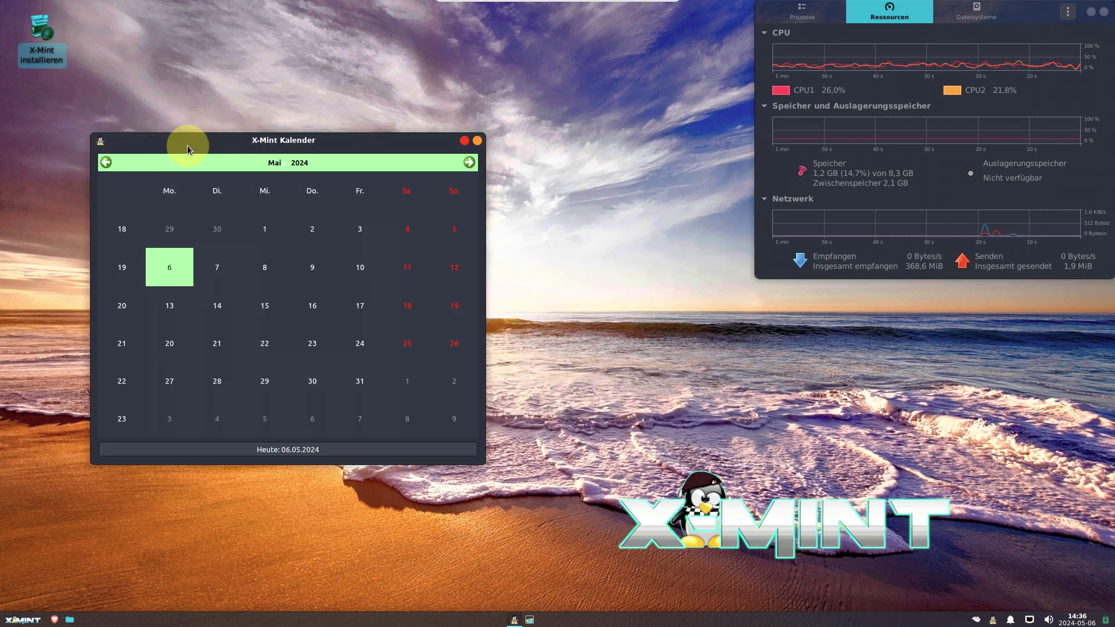
{"action": "left_click", "coordinate": [465, 141]}
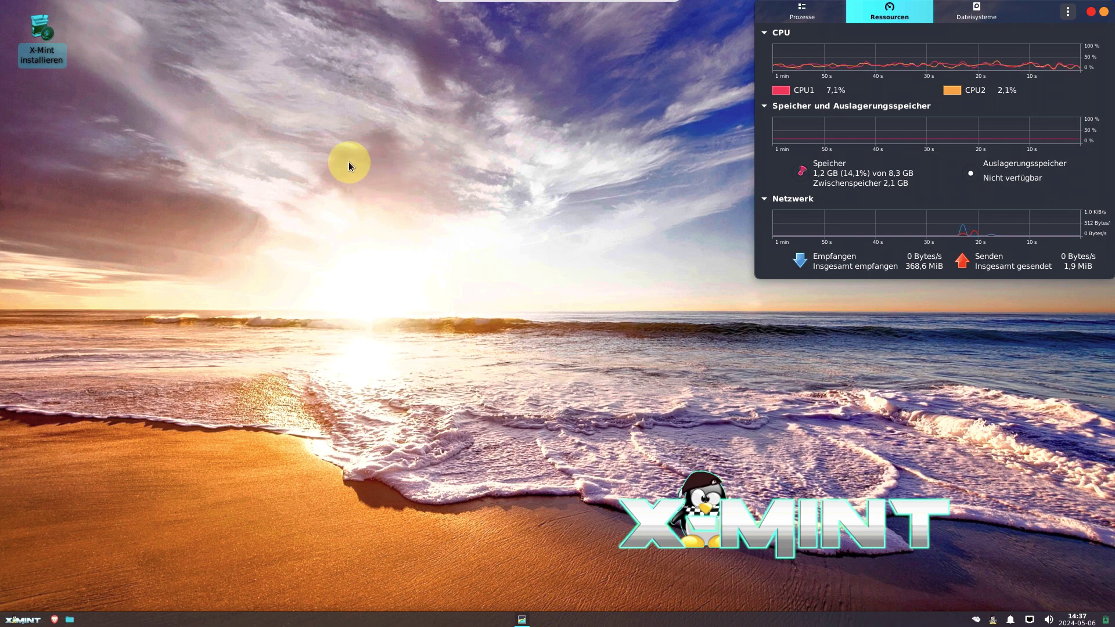
{"action": "left_click", "coordinate": [181, 203]}
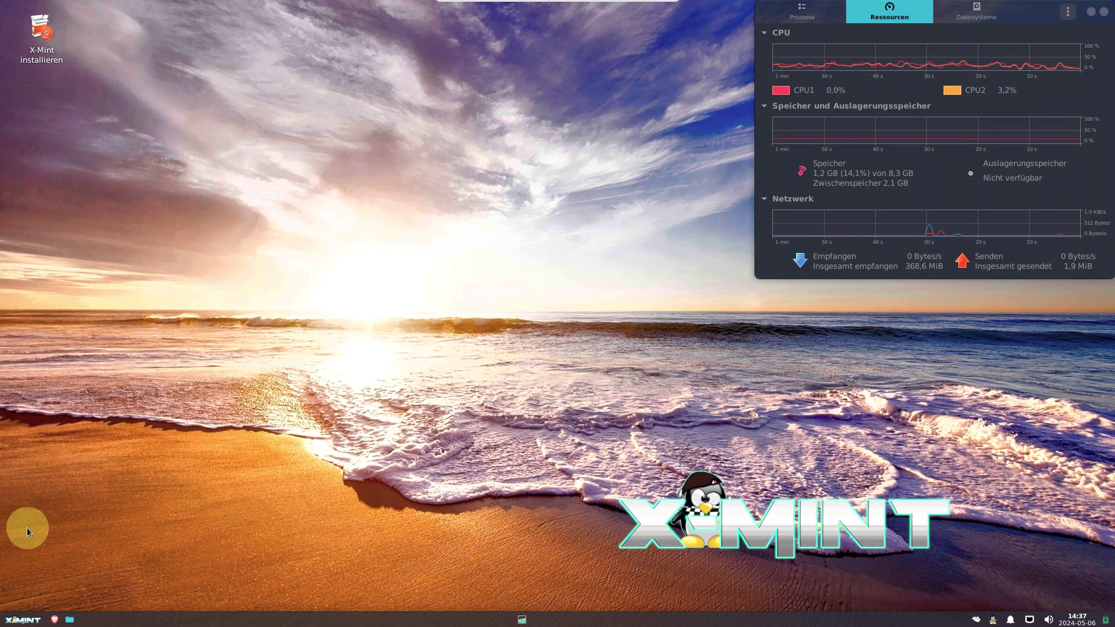
Step: Launch Thunderbird, Brave and ONLYOFFICE
{"action": "left_click", "coordinate": [17, 624]}
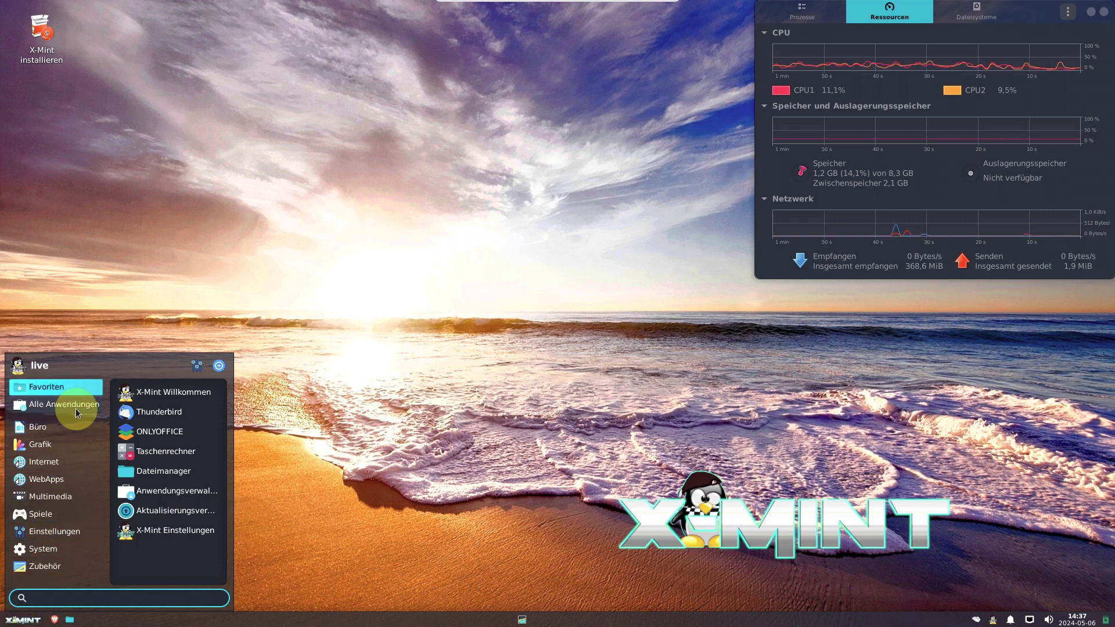
{"action": "left_click", "coordinate": [154, 414]}
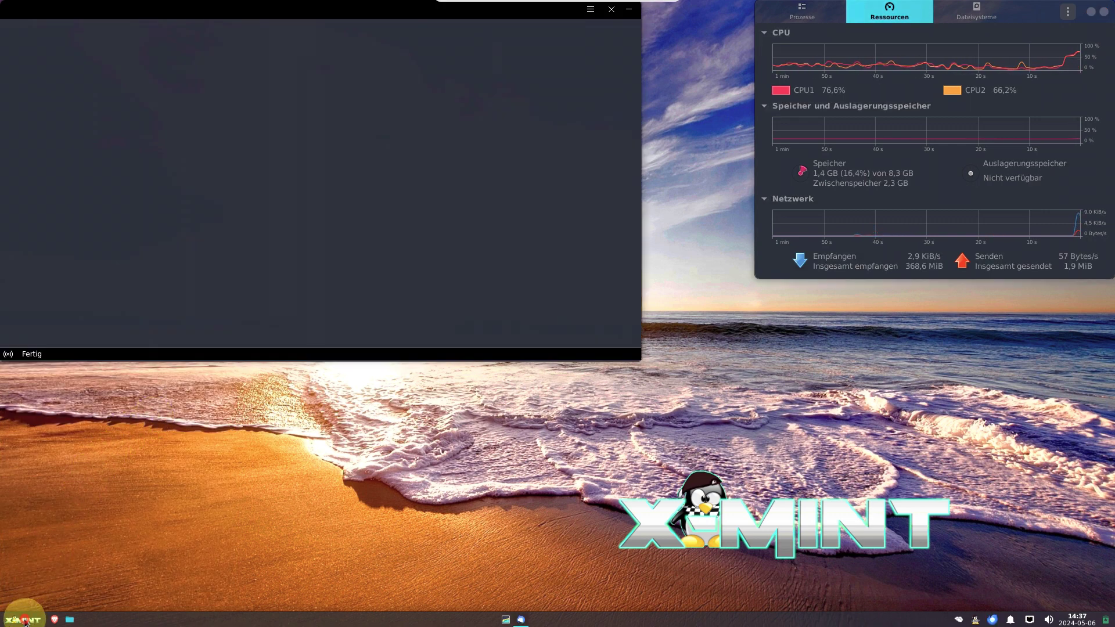
{"action": "left_click", "coordinate": [24, 620]}
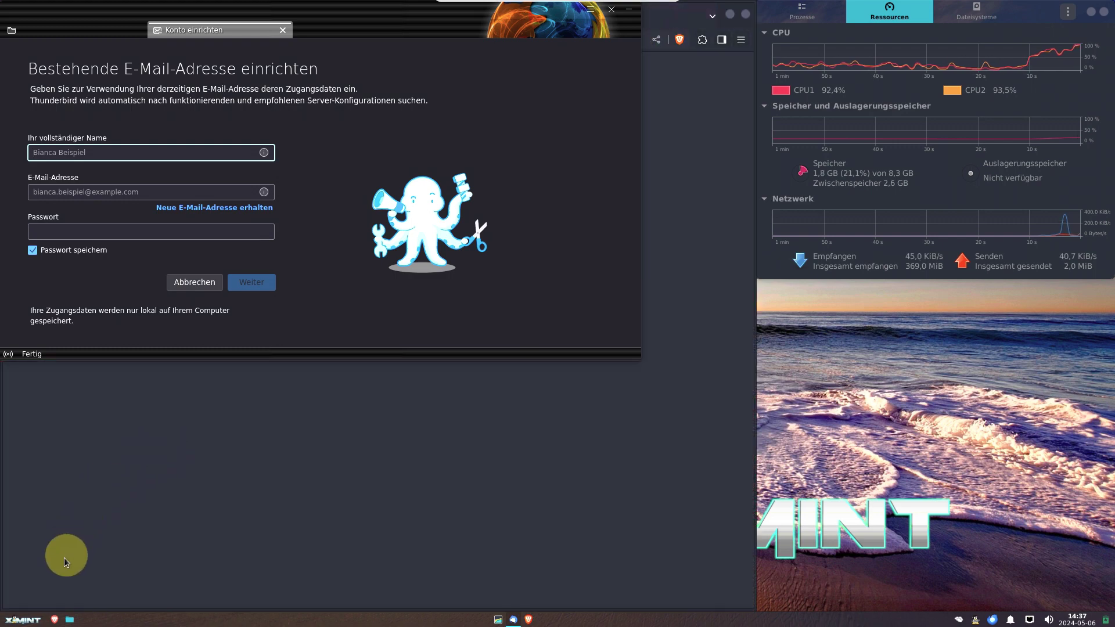
{"action": "left_click", "coordinate": [23, 619]}
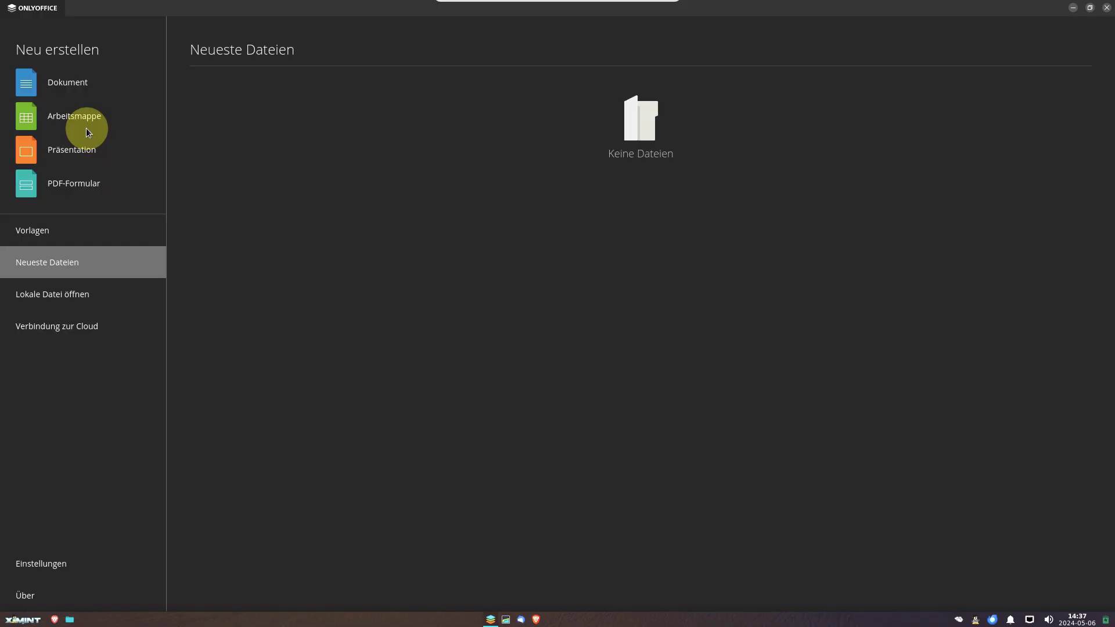
Step: Launch Anwendungsverwaltung from the favourites and Dokument-Scanner from the Büro category
{"action": "left_click", "coordinate": [23, 622]}
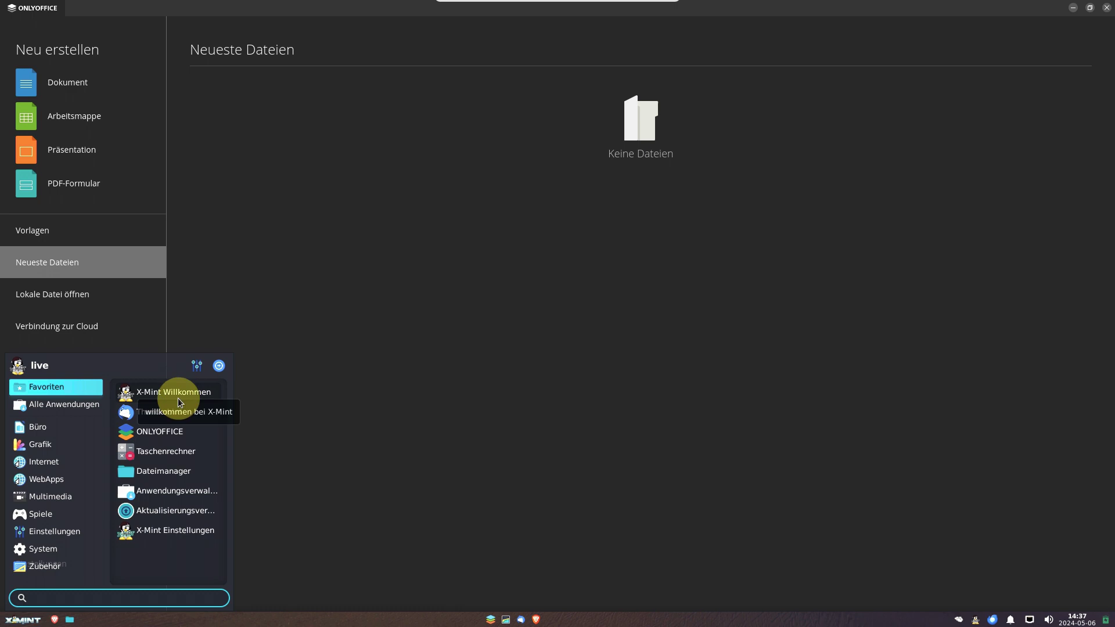
{"action": "left_click", "coordinate": [167, 491]}
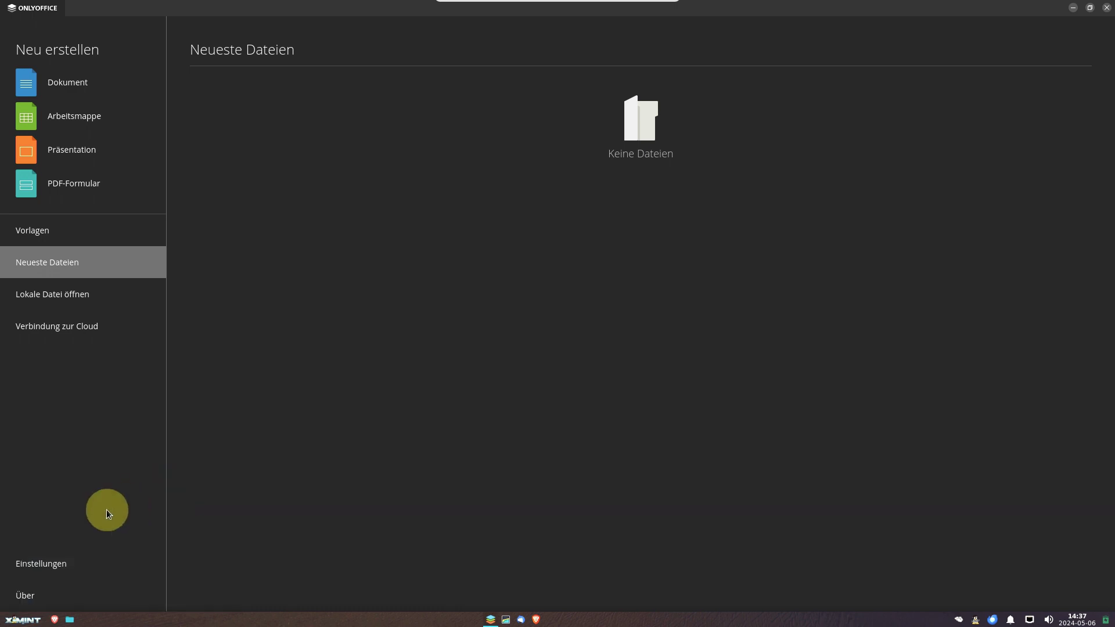
{"action": "left_click", "coordinate": [24, 620]}
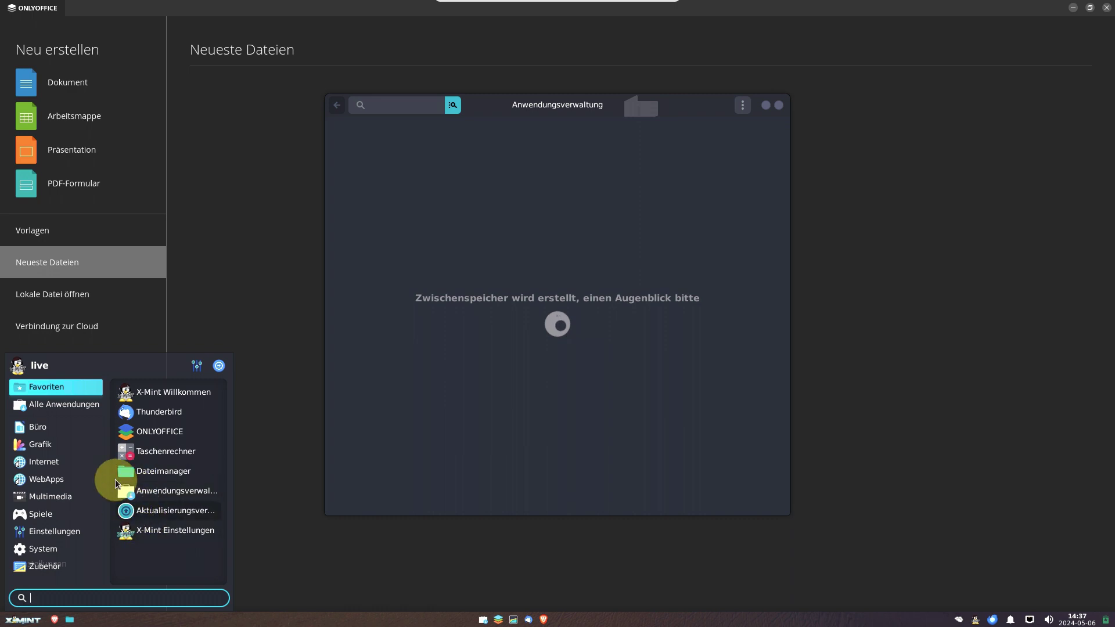
{"action": "left_click", "coordinate": [53, 429]}
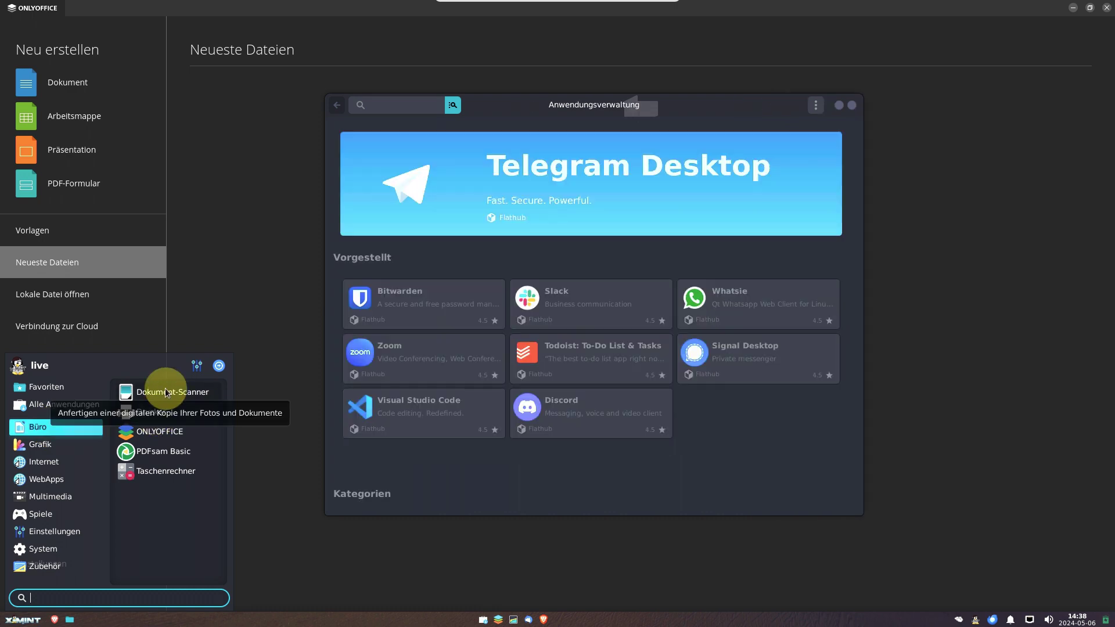
{"action": "left_click", "coordinate": [166, 393]}
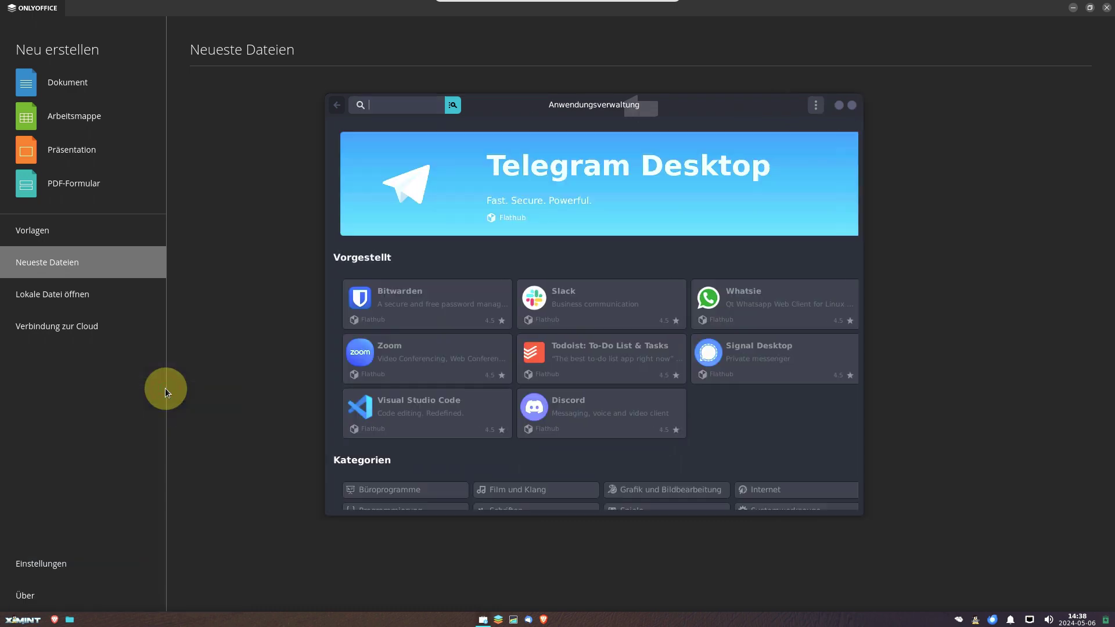
Step: Launch GIMP from the Grafik category and look into the Multimedia category
{"action": "left_click", "coordinate": [32, 620]}
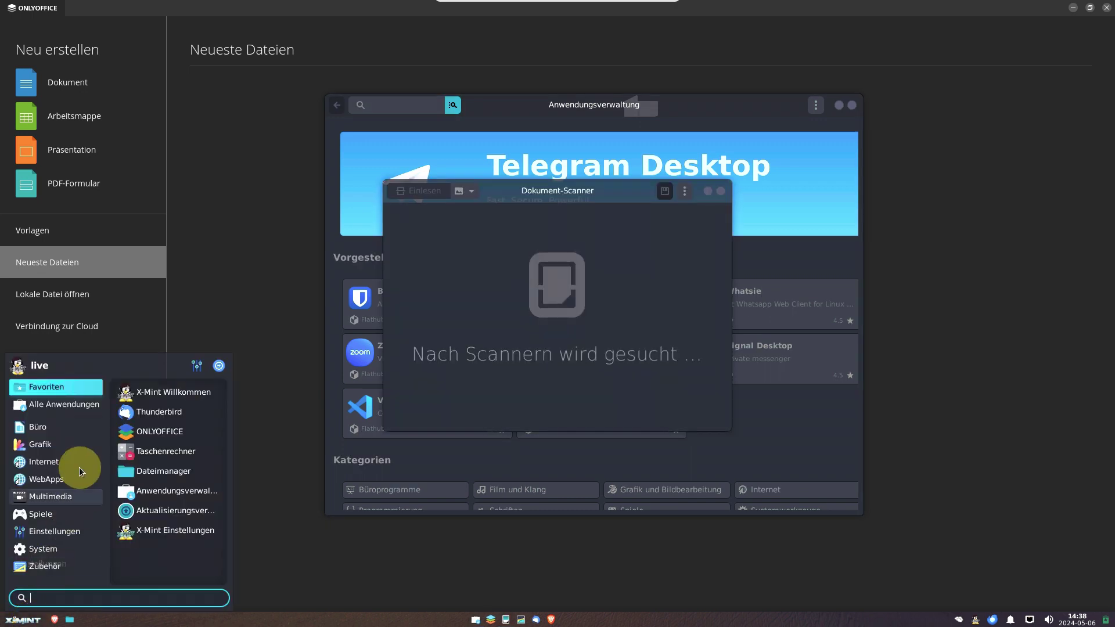
{"action": "left_click", "coordinate": [65, 447]}
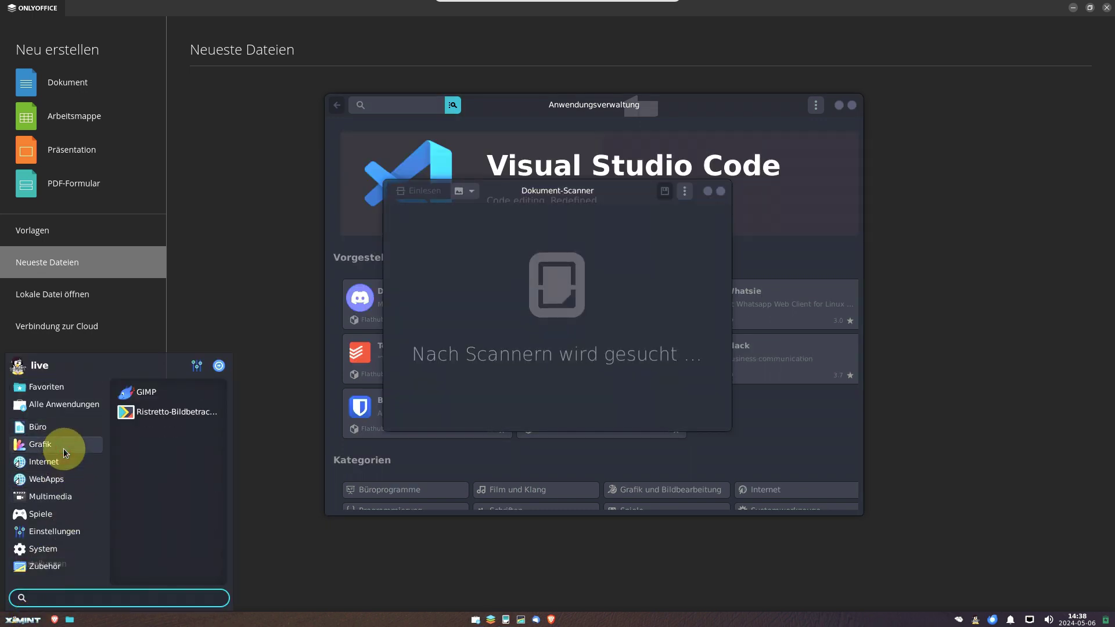
{"action": "left_click", "coordinate": [166, 388]}
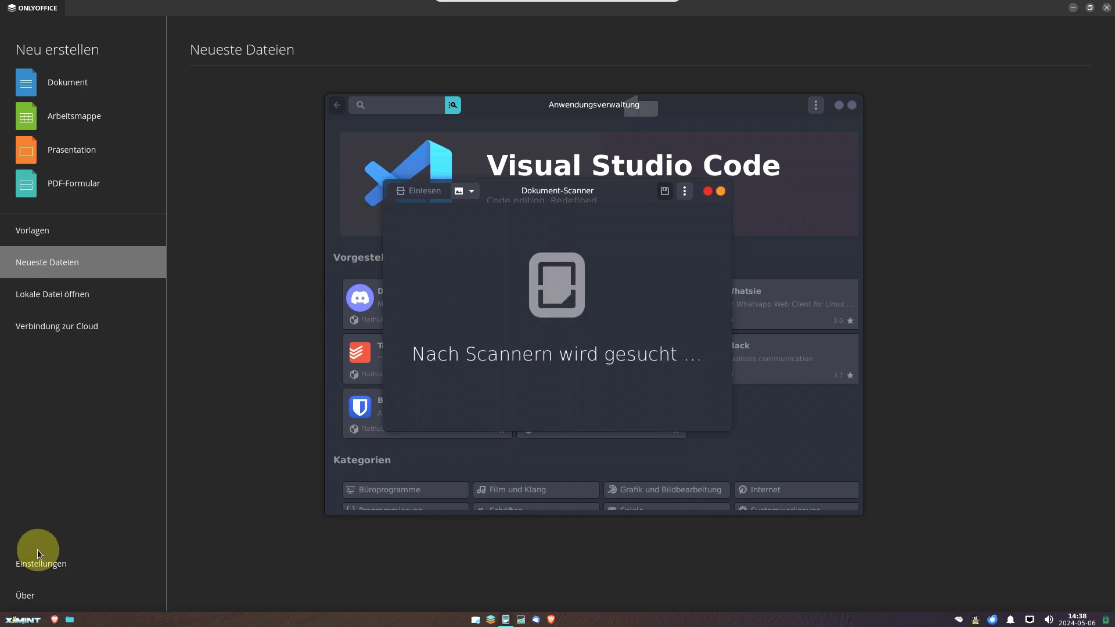
{"action": "left_click", "coordinate": [16, 619]}
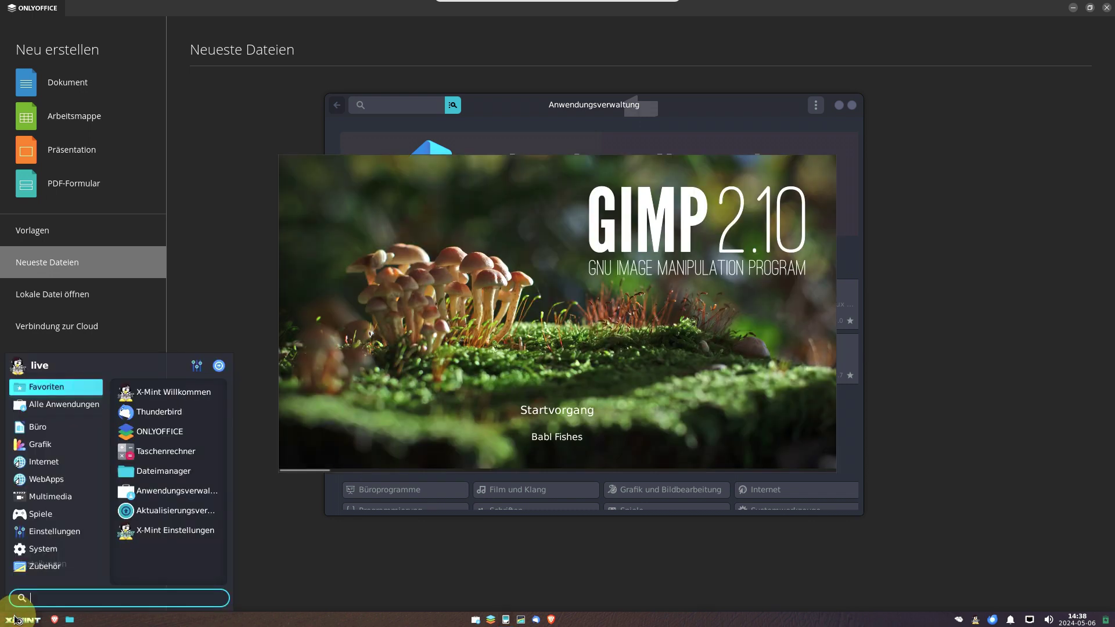
{"action": "left_click", "coordinate": [63, 496]}
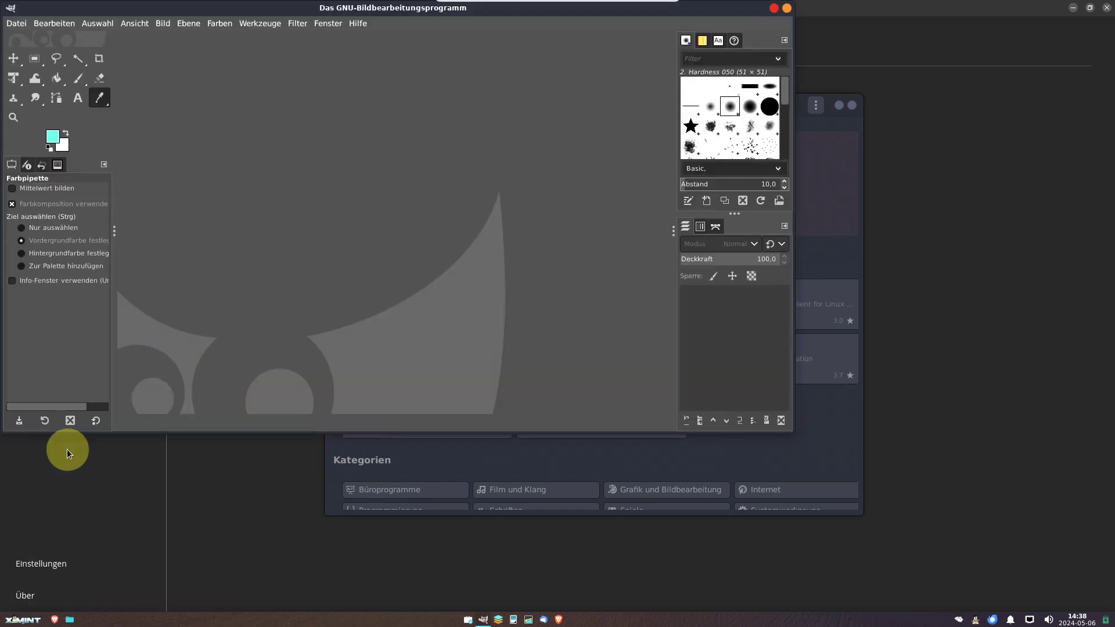
Step: Browse the full list of applications in the Zubehör category
{"action": "left_click", "coordinate": [16, 619]}
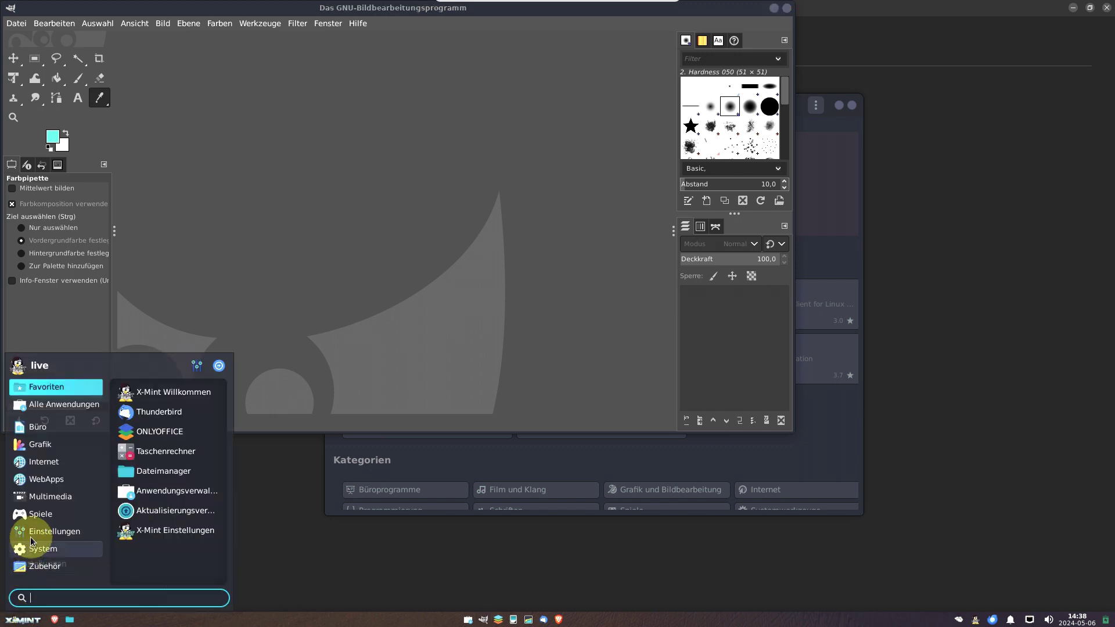
{"action": "left_click", "coordinate": [33, 573]}
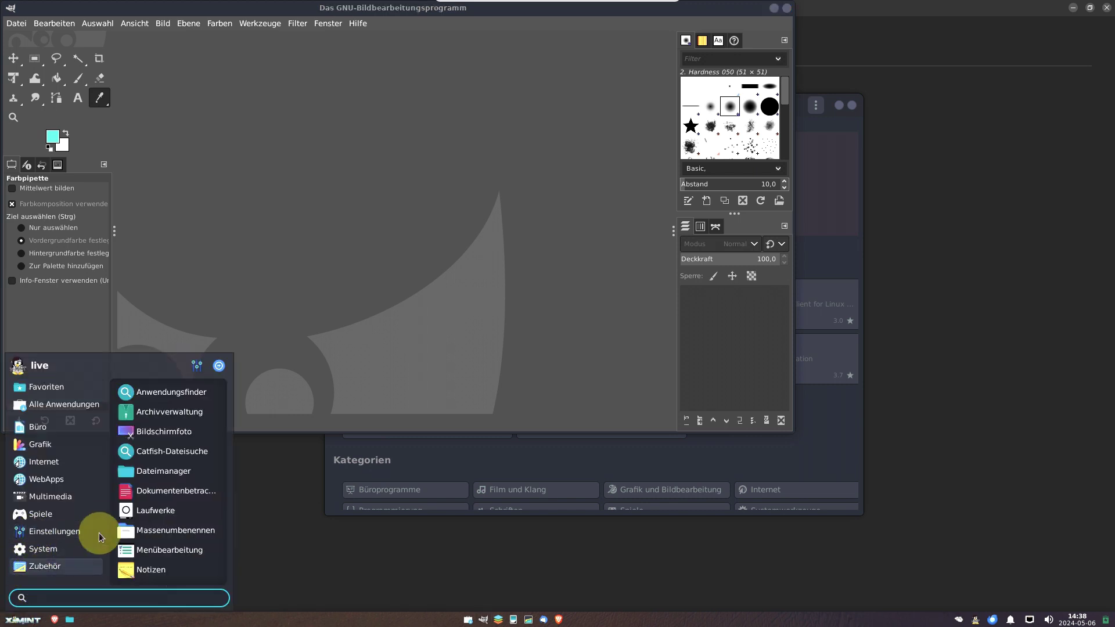
{"action": "scroll", "coordinate": [205, 464], "scroll_direction": "down", "scroll_amount": 5}
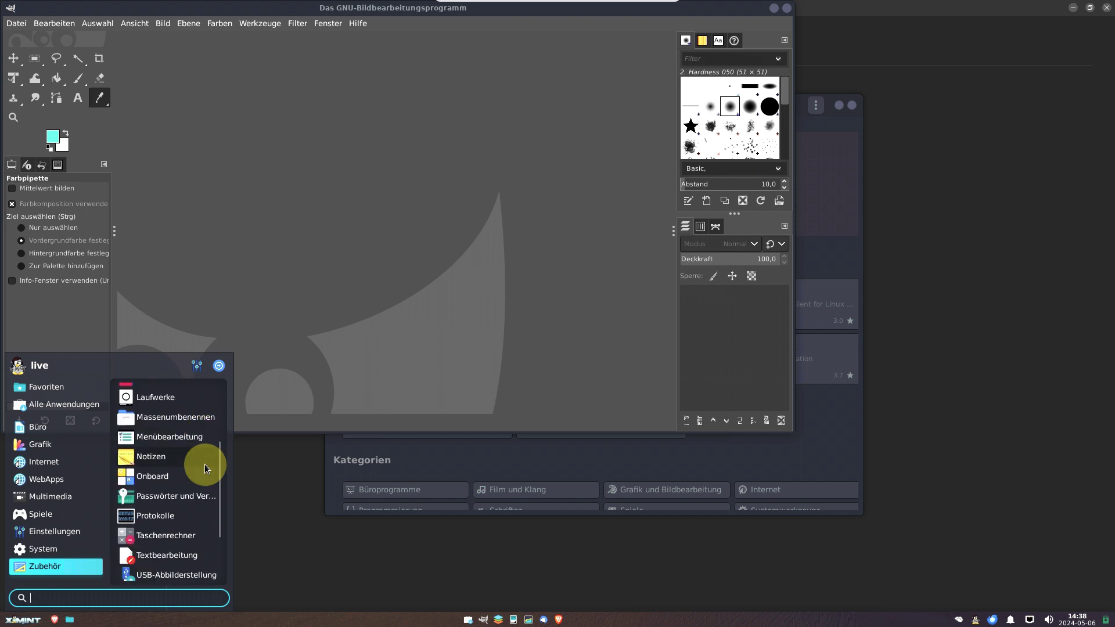
{"action": "scroll", "coordinate": [205, 464], "scroll_direction": "down", "scroll_amount": 3}
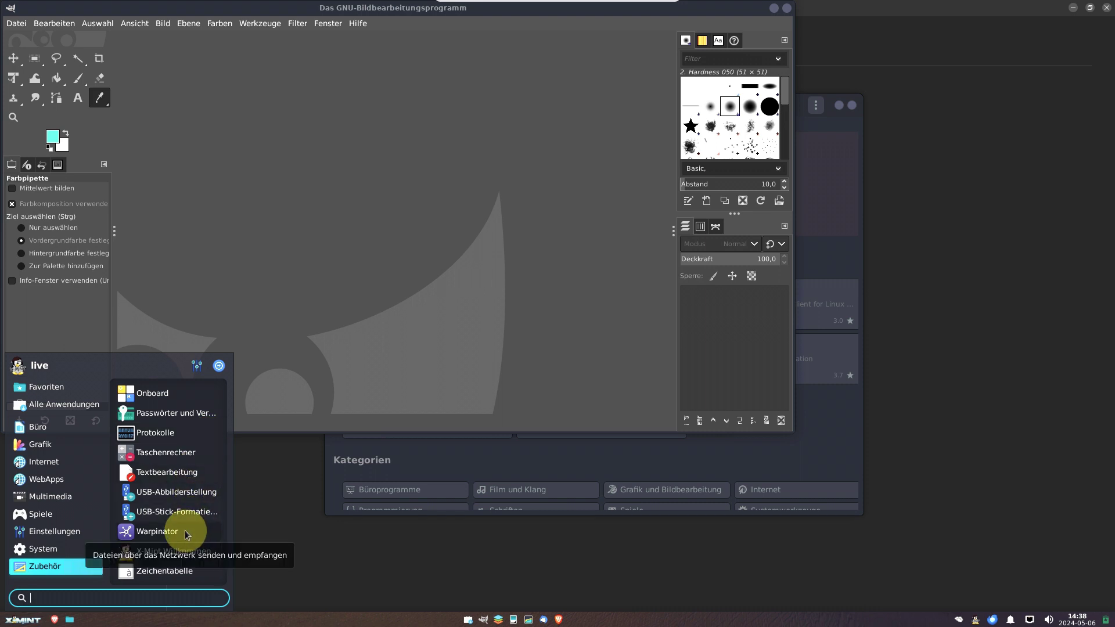
{"action": "scroll", "coordinate": [187, 534], "scroll_direction": "up", "scroll_amount": 8}
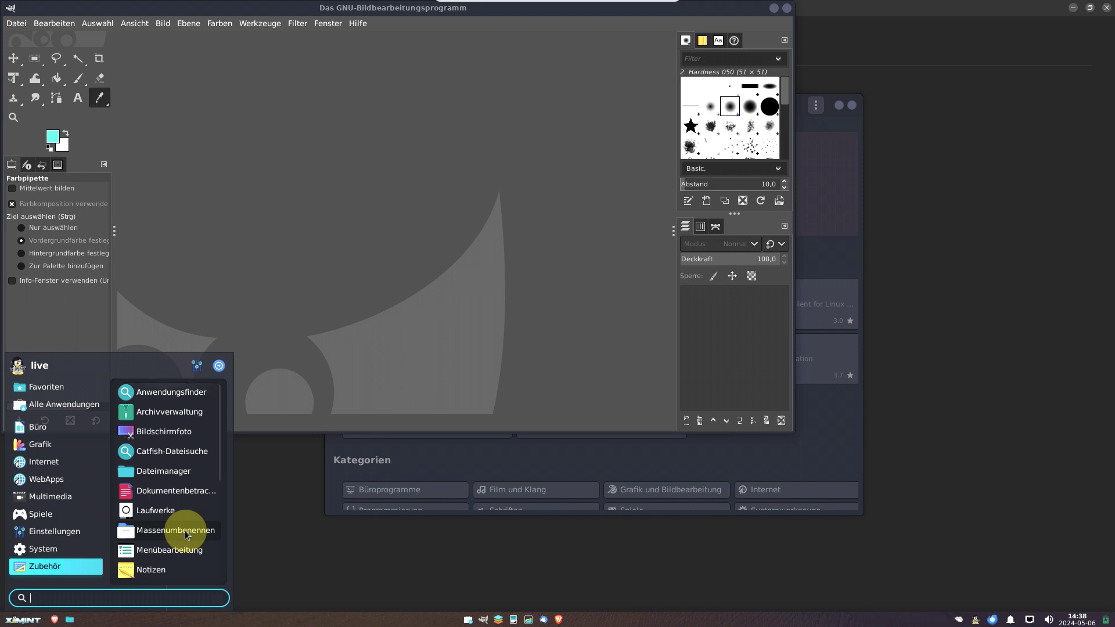
Step: Launch Synaptic-Paketverwaltung from the System category, authorise it with the account password and dismiss its short introduction
{"action": "left_click", "coordinate": [61, 550]}
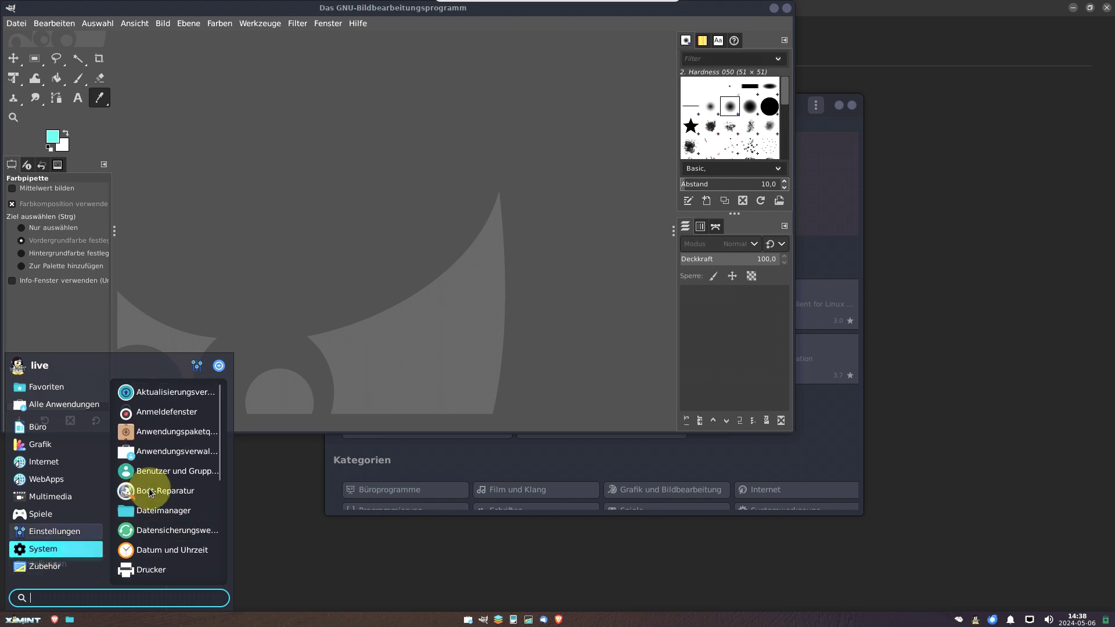
{"action": "scroll", "coordinate": [139, 423], "scroll_direction": "down", "scroll_amount": 5}
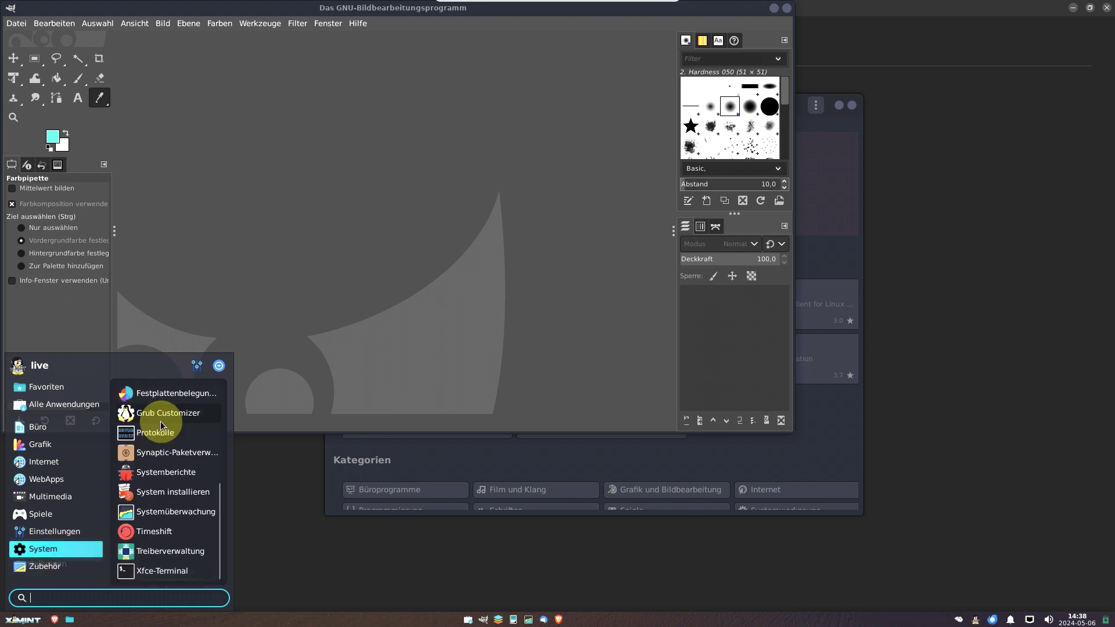
{"action": "left_click", "coordinate": [180, 456]}
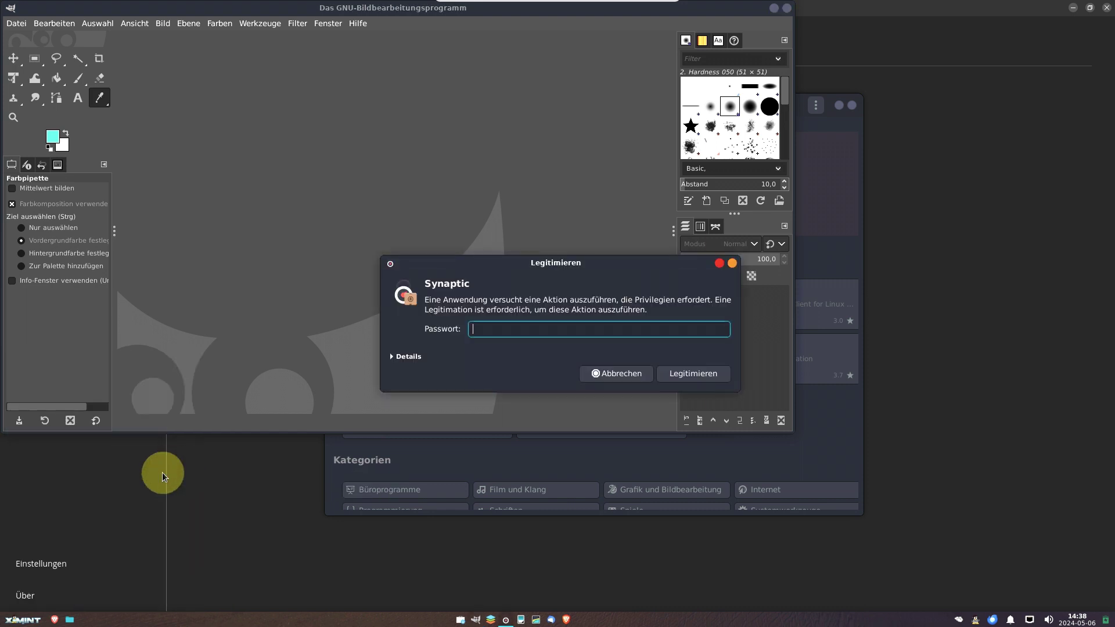
{"action": "left_click", "coordinate": [497, 332]}
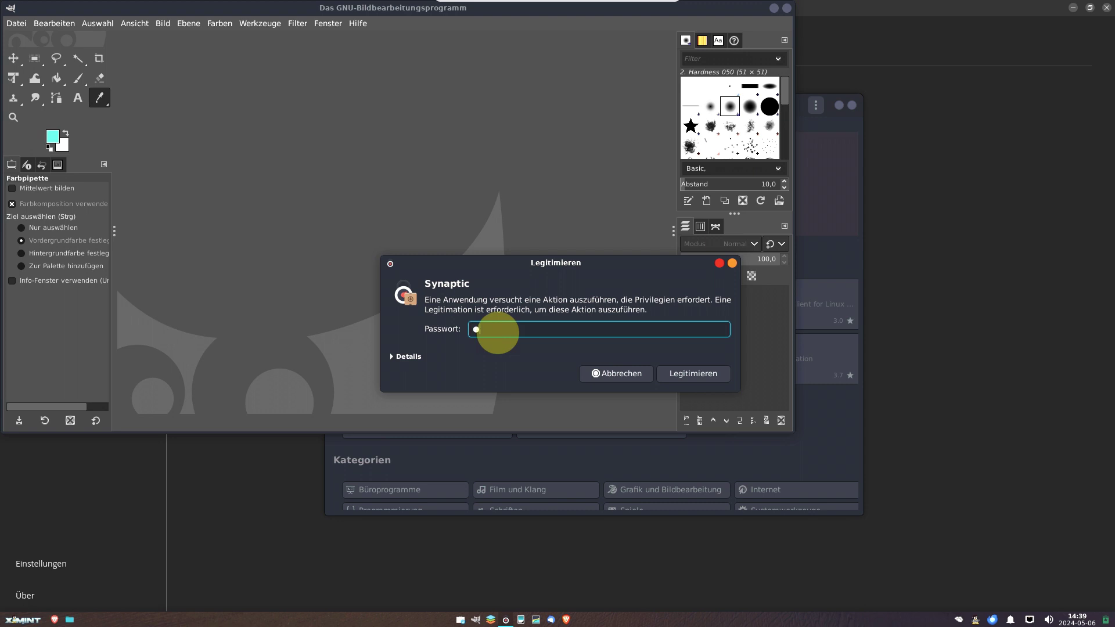
{"action": "key", "text": "Return"}
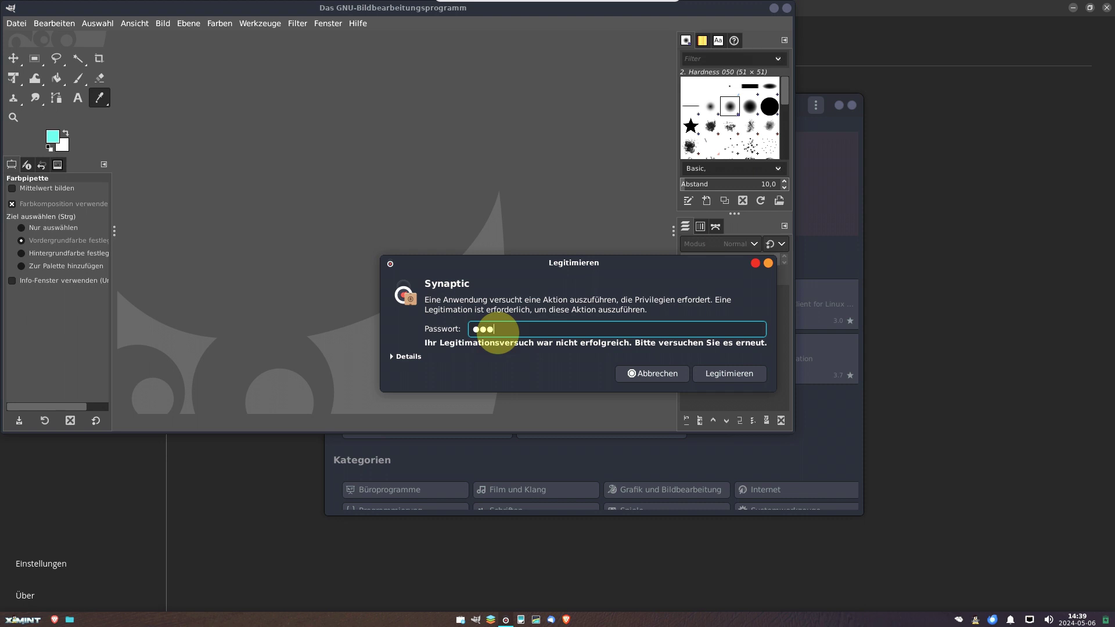
{"action": "key", "text": "Return"}
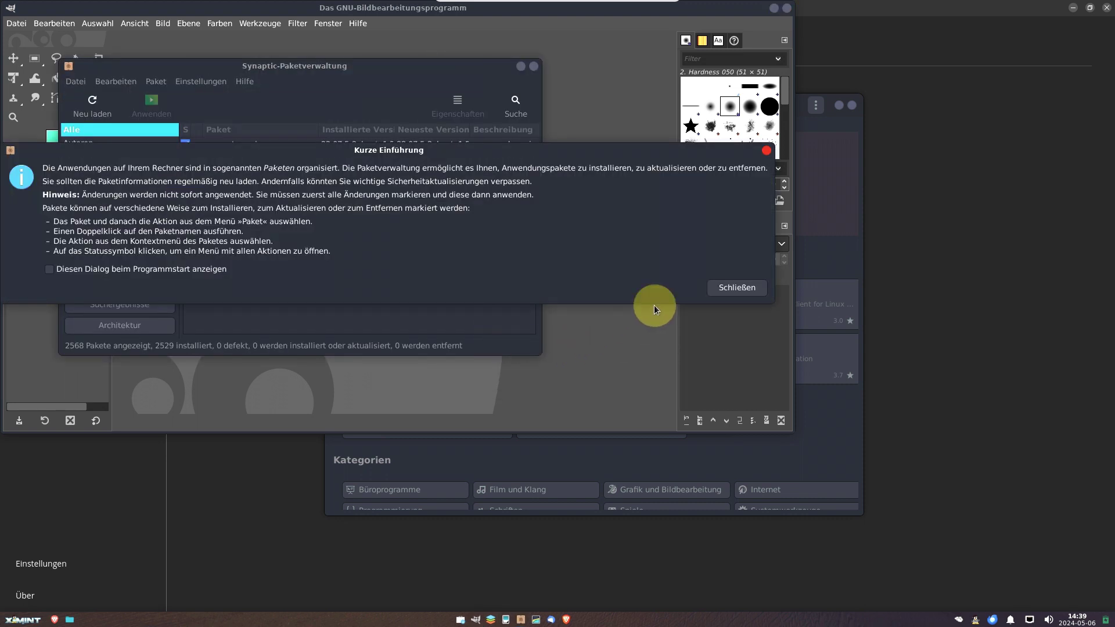
{"action": "left_click", "coordinate": [734, 288]}
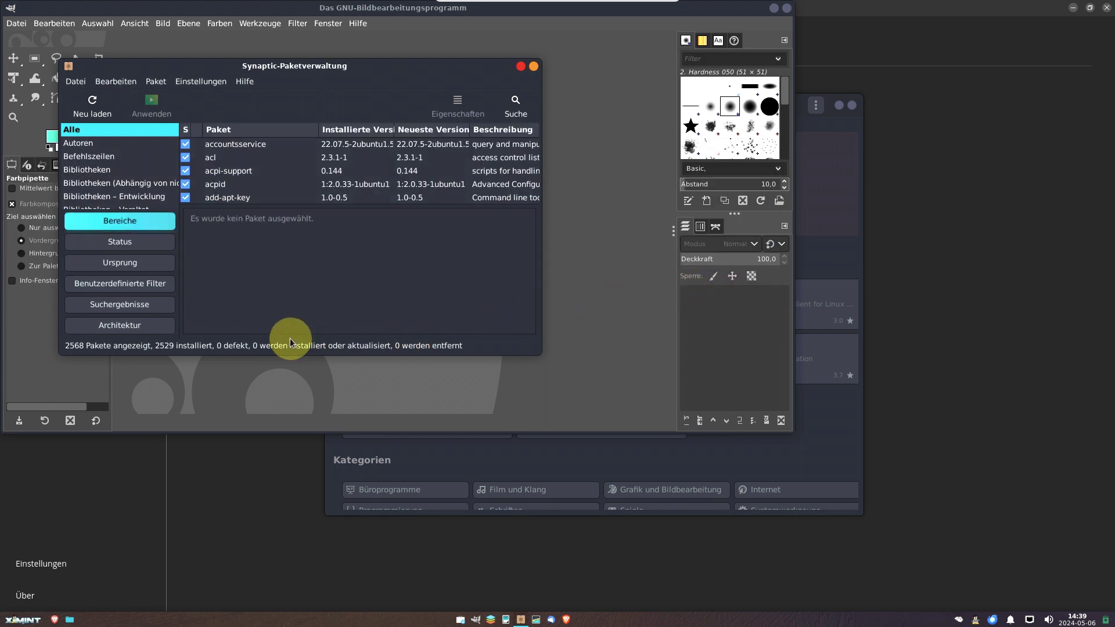
Step: Find Textbearbeitung by searching for "text", launch it and start the empty document with "passw"
{"action": "left_click", "coordinate": [25, 623]}
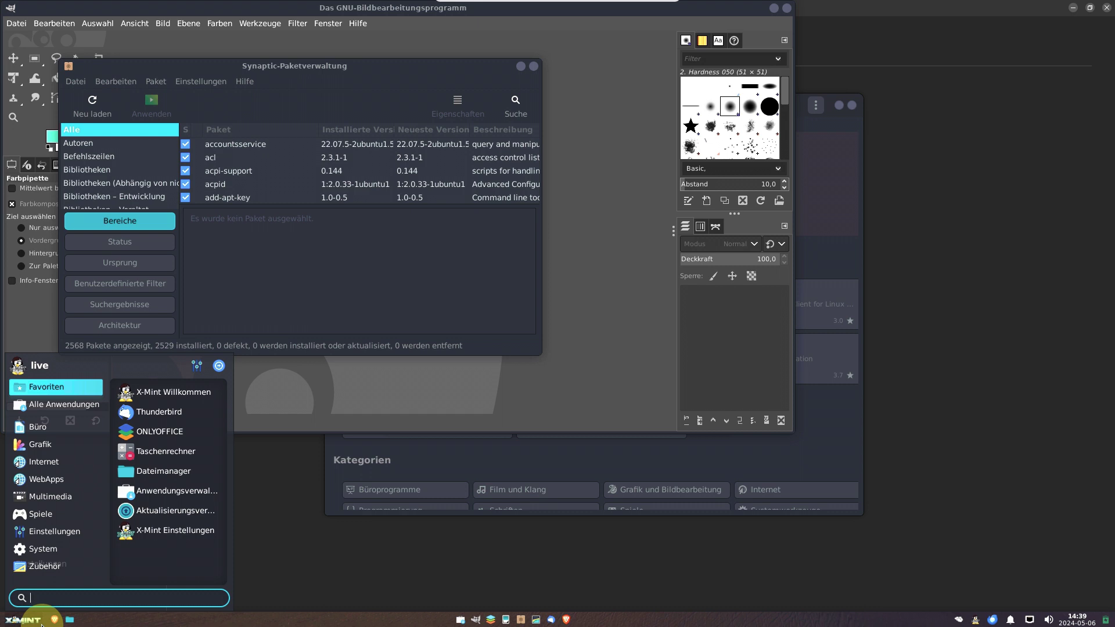
{"action": "type", "text": "text"}
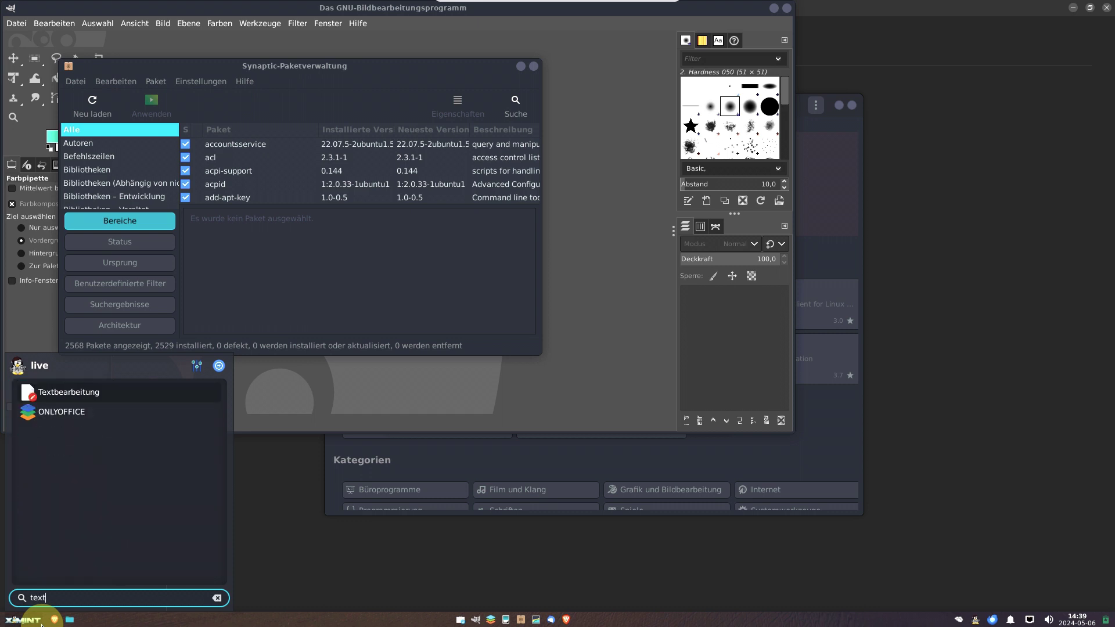
{"action": "left_click", "coordinate": [87, 398]}
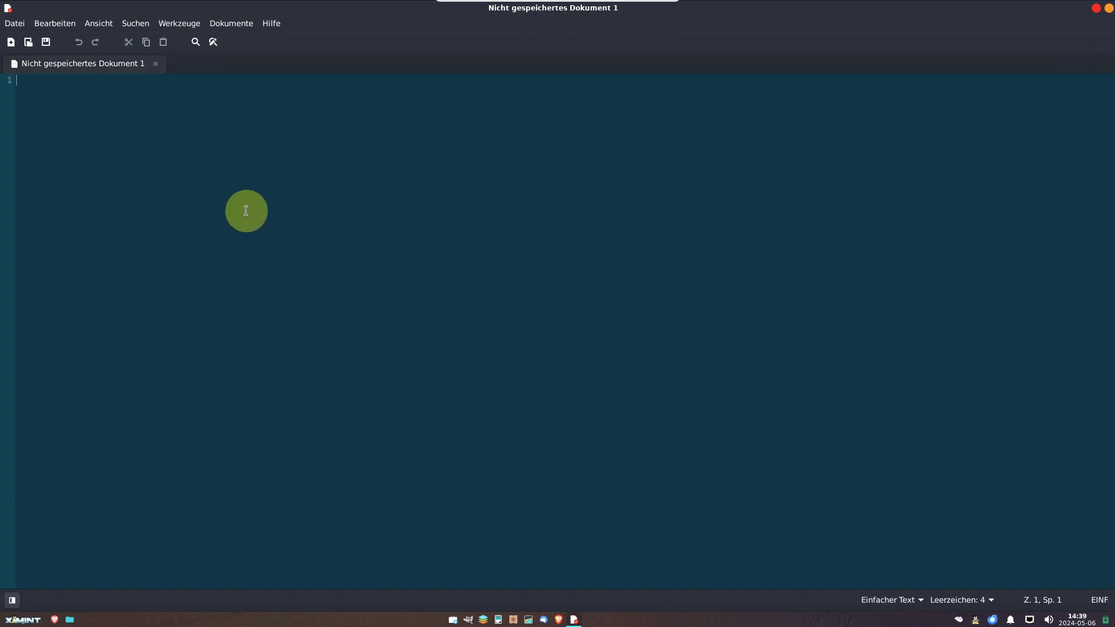
{"action": "type", "text": "passw"}
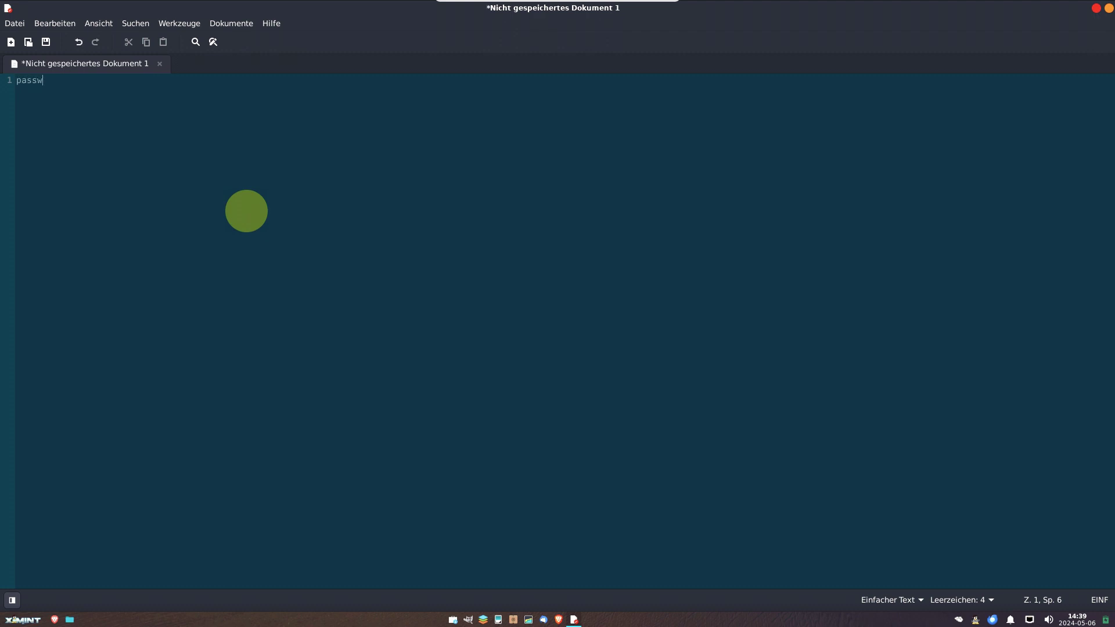